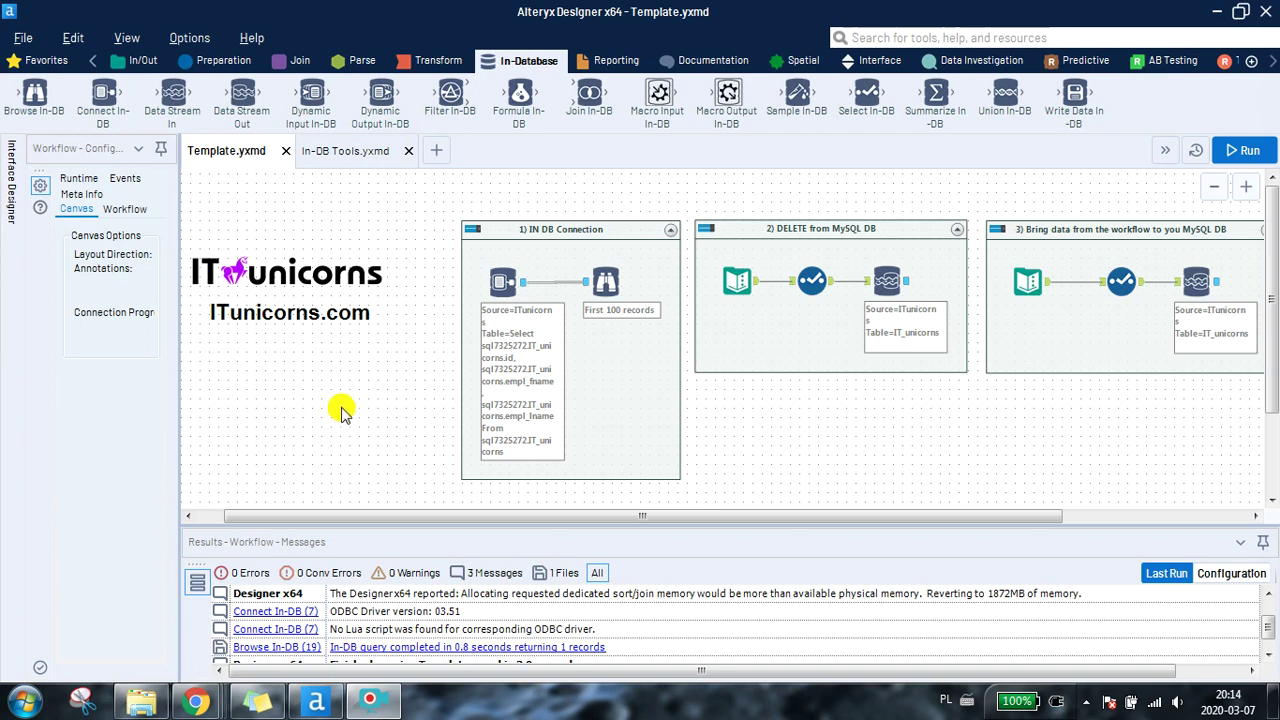
Step: Inspect the Connect In-DB tool's settings, then bring up the MySQL Connector/ODBC 8.0.19 download page
{"action": "left_click_drag", "start_coordinate": [268, 352], "coordinate": [365, 225]}
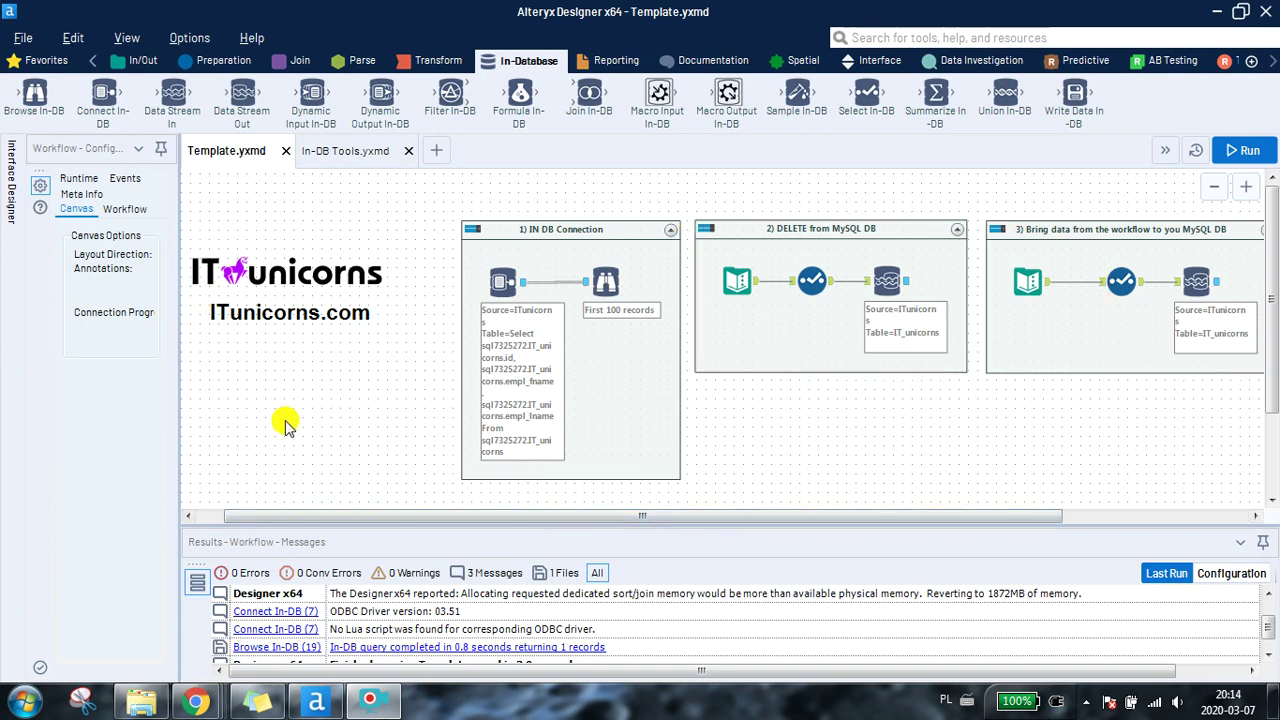
{"action": "left_click", "coordinate": [550, 240]}
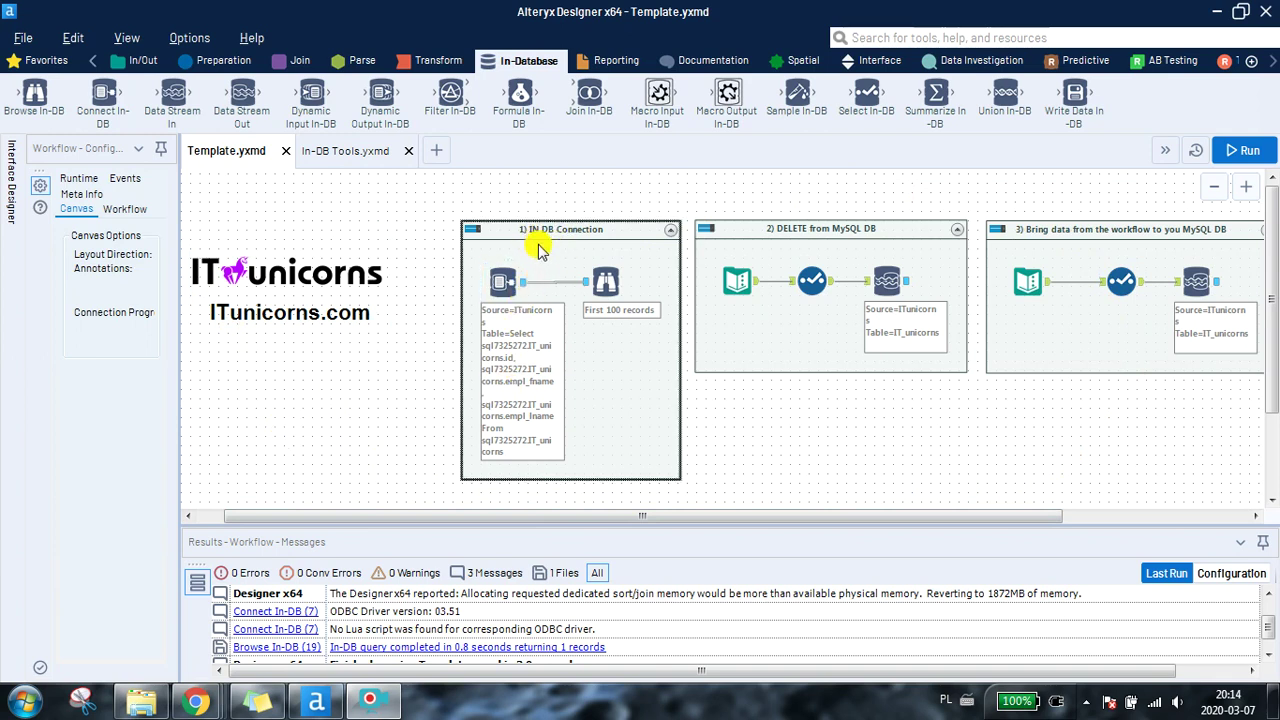
{"action": "left_click", "coordinate": [503, 280]}
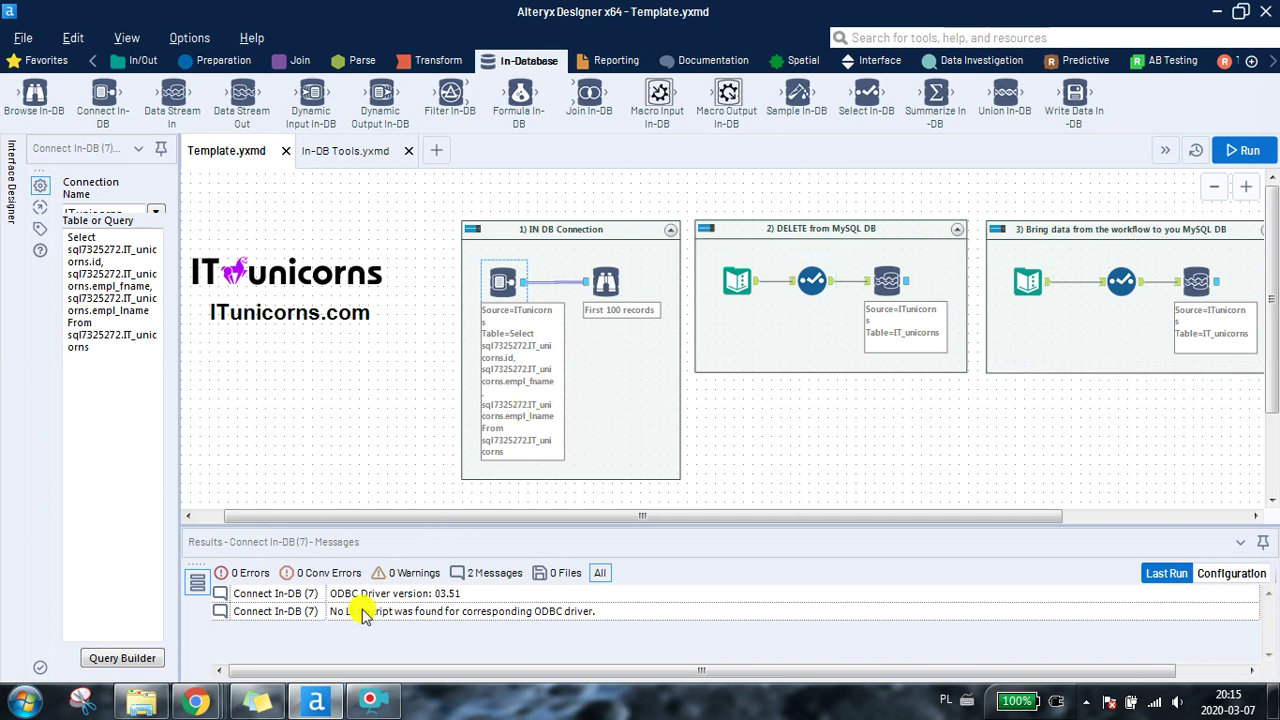
{"action": "left_click", "coordinate": [196, 700]}
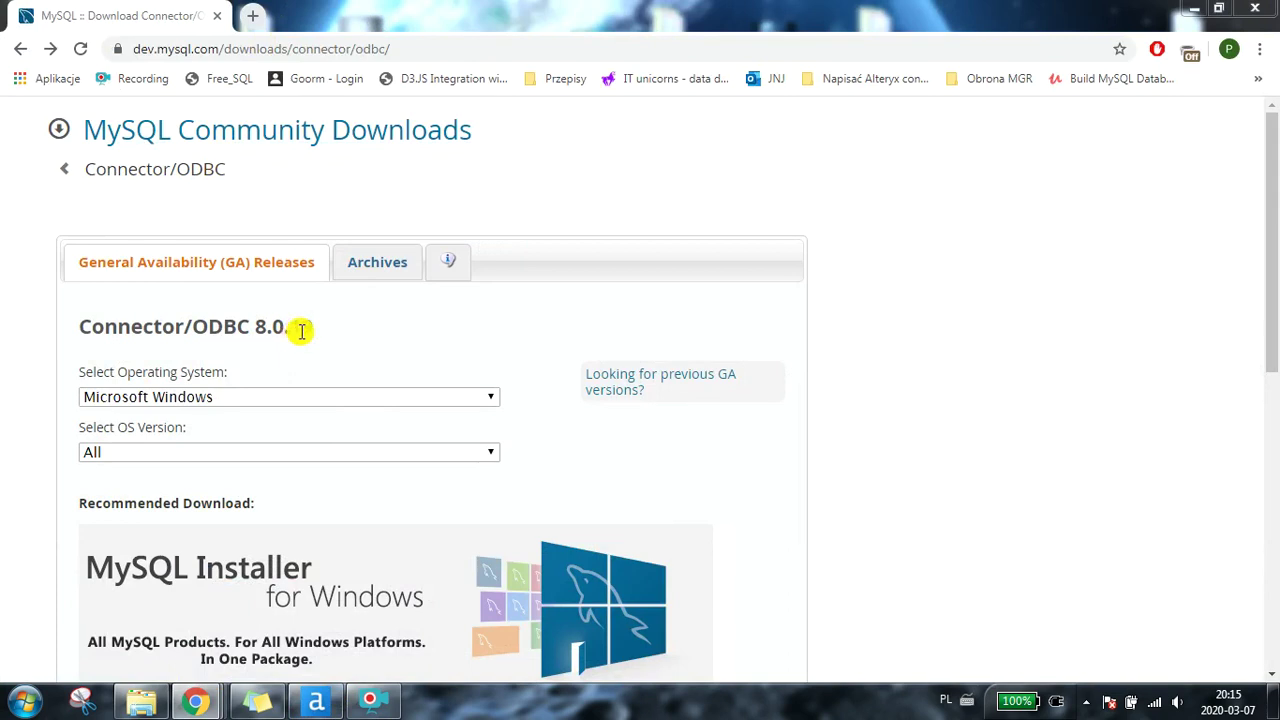
Step: Review the archived Connector/ODBC versions at 8.0.18, then return to Alteryx Designer
{"action": "left_click", "coordinate": [376, 276]}
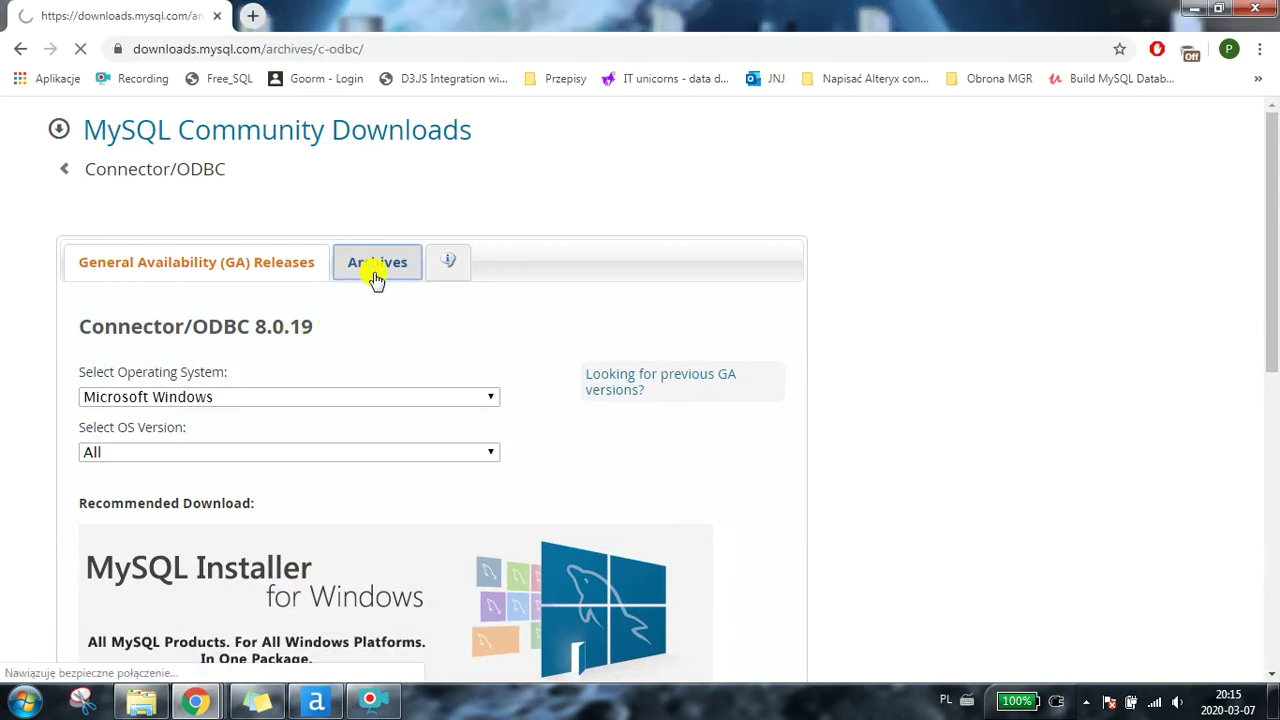
{"action": "left_click", "coordinate": [265, 325]}
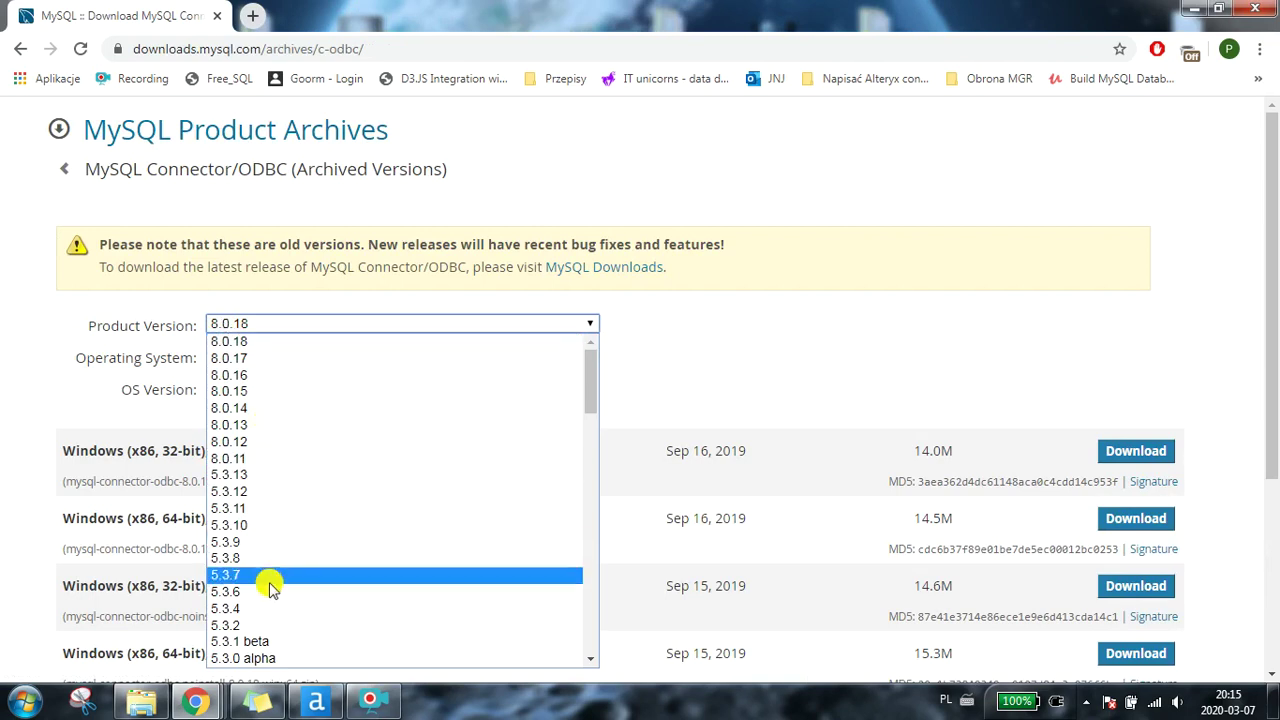
{"action": "left_click", "coordinate": [667, 333]}
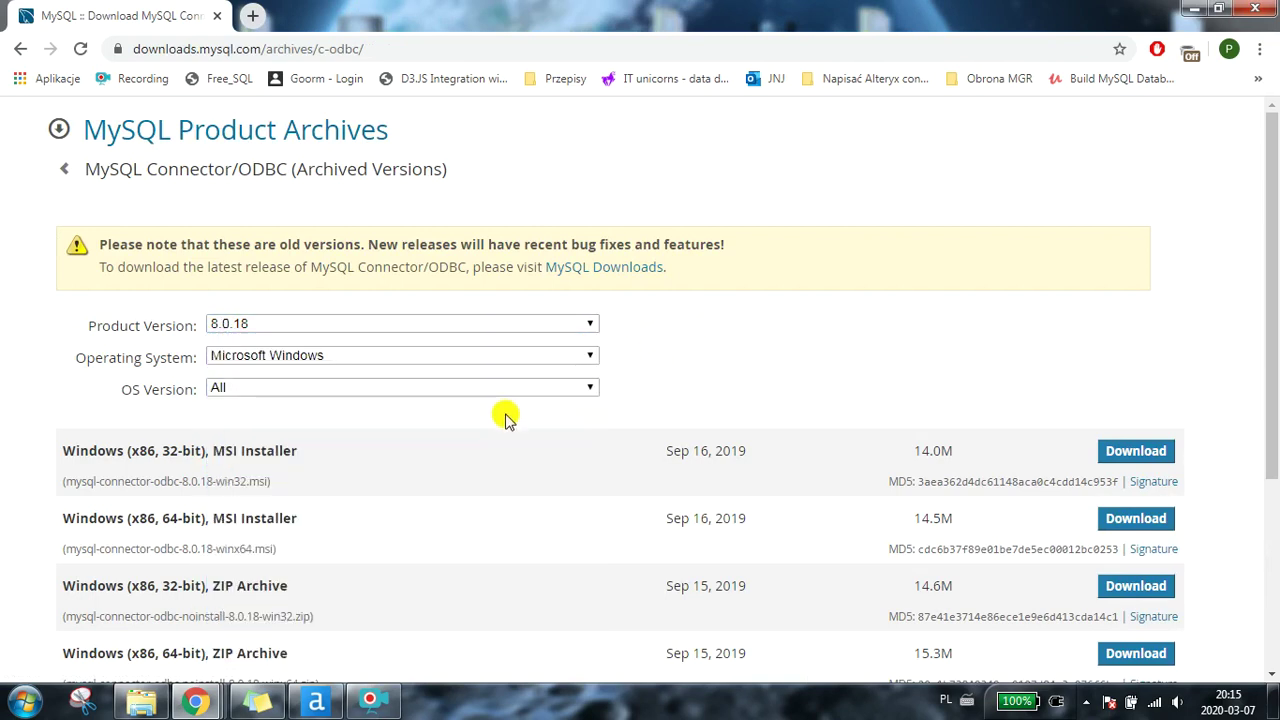
{"action": "left_click", "coordinate": [316, 700]}
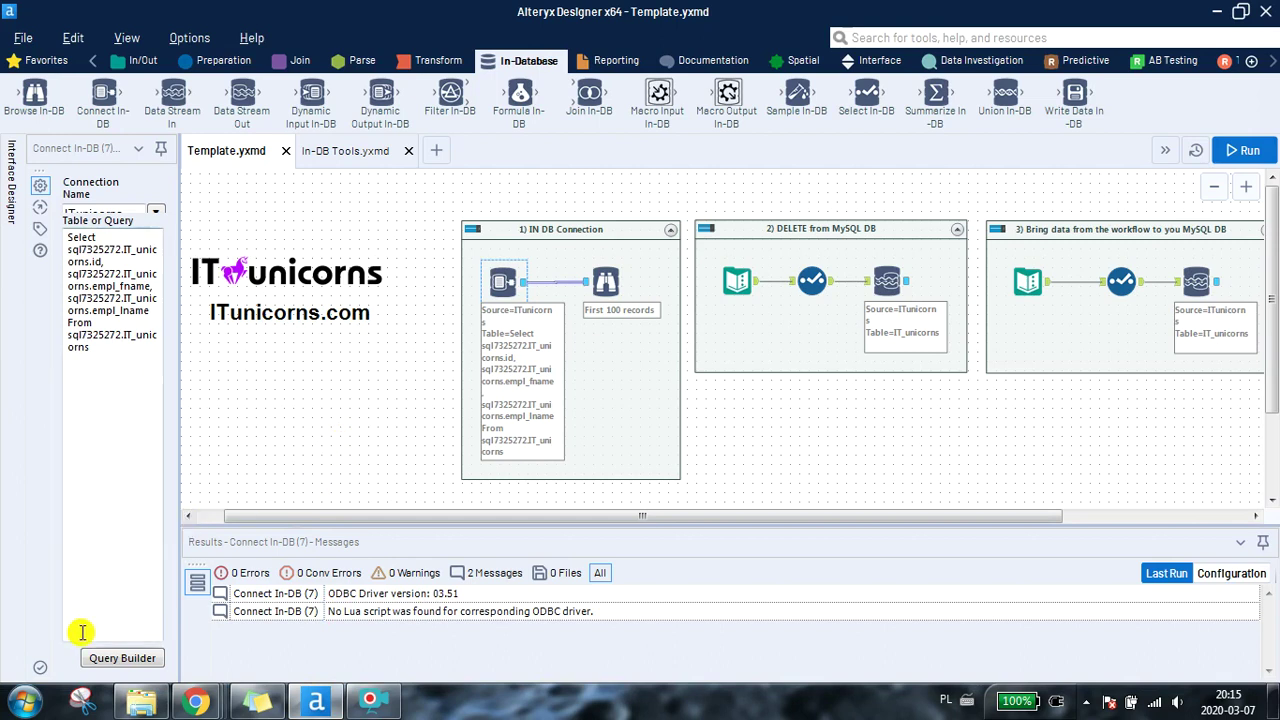
Step: Launch ODBC Data Sources and try adding a MySQL ODBC 5.1 Driver source, then cancel
{"action": "left_click", "coordinate": [27, 705]}
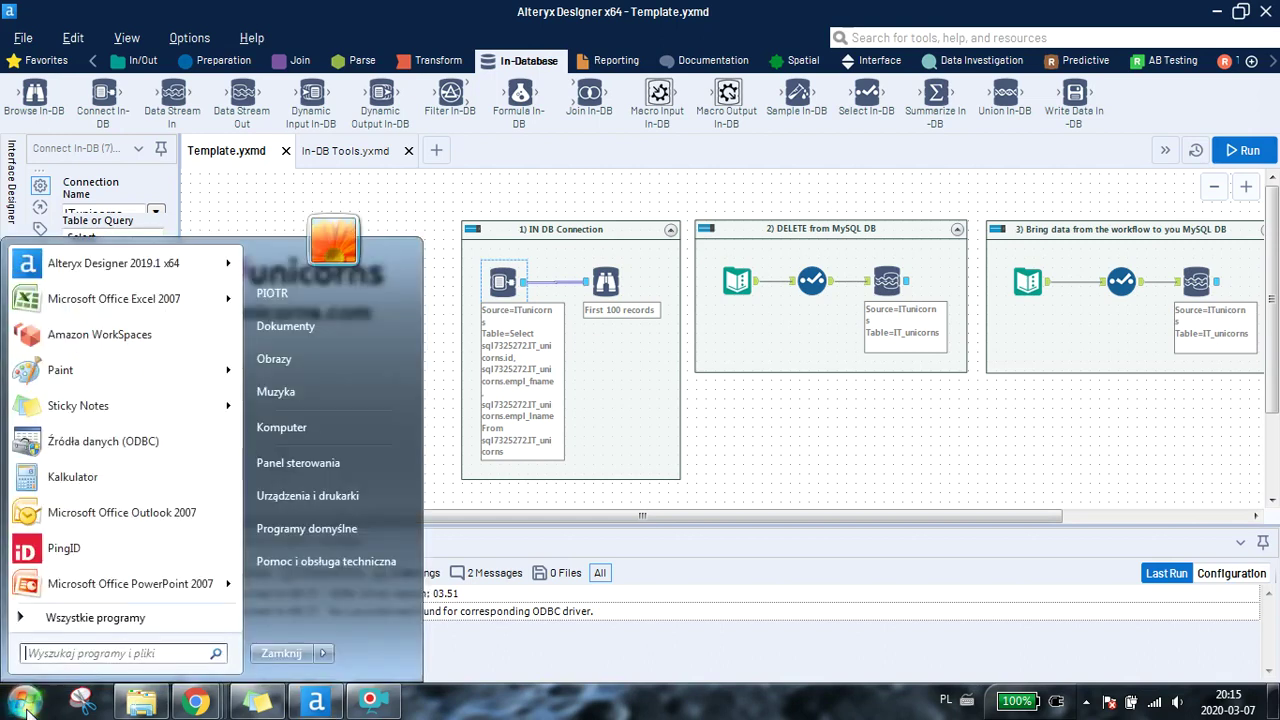
{"action": "type", "text": "odbc"}
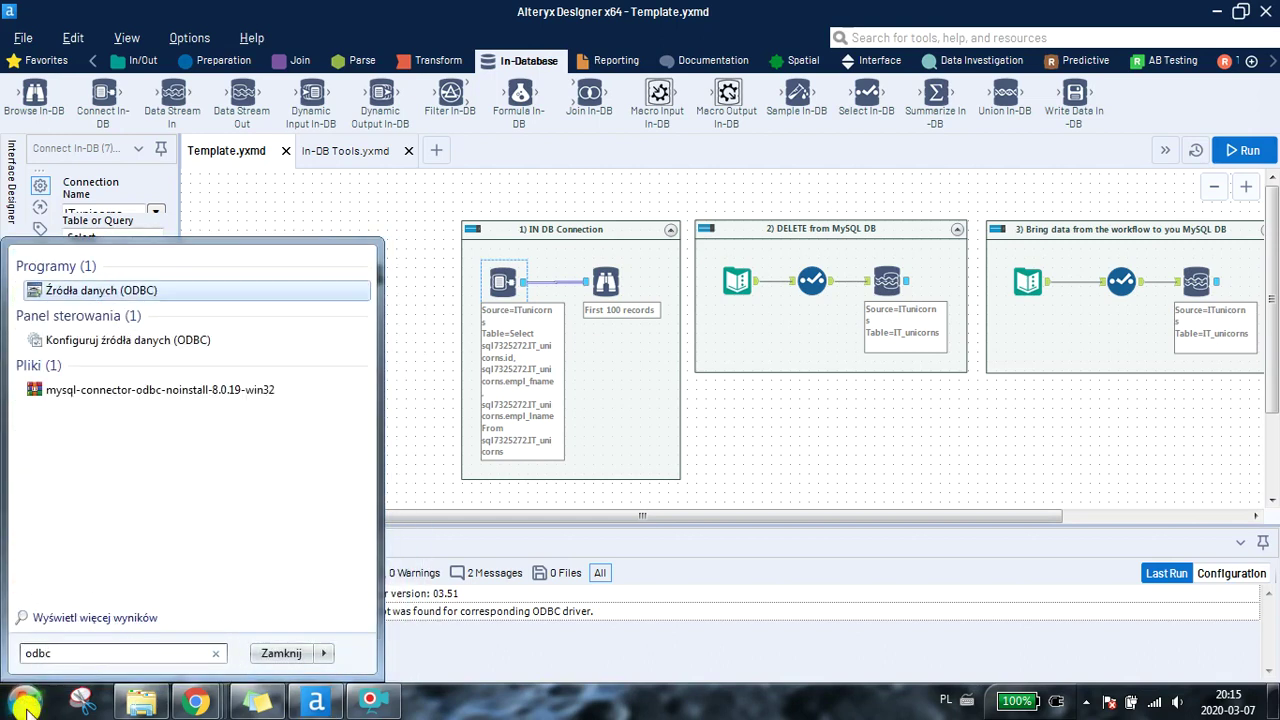
{"action": "key", "text": "Return"}
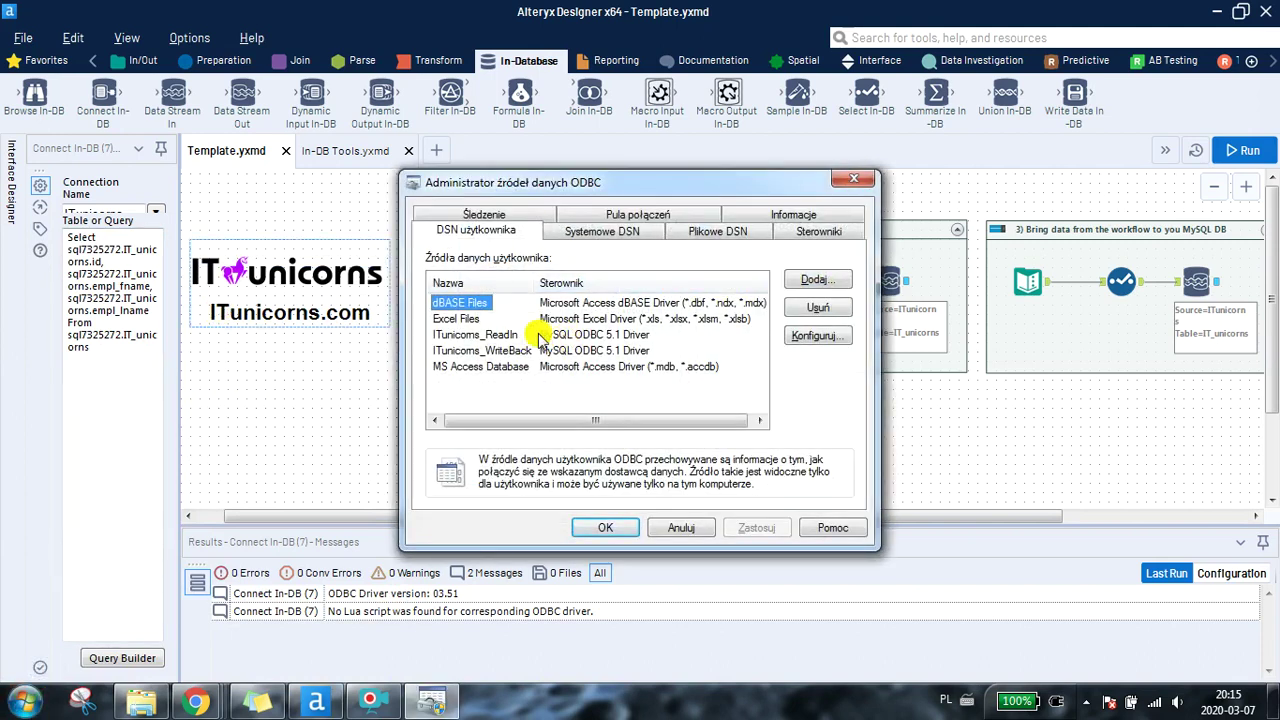
{"action": "left_click", "coordinate": [810, 280]}
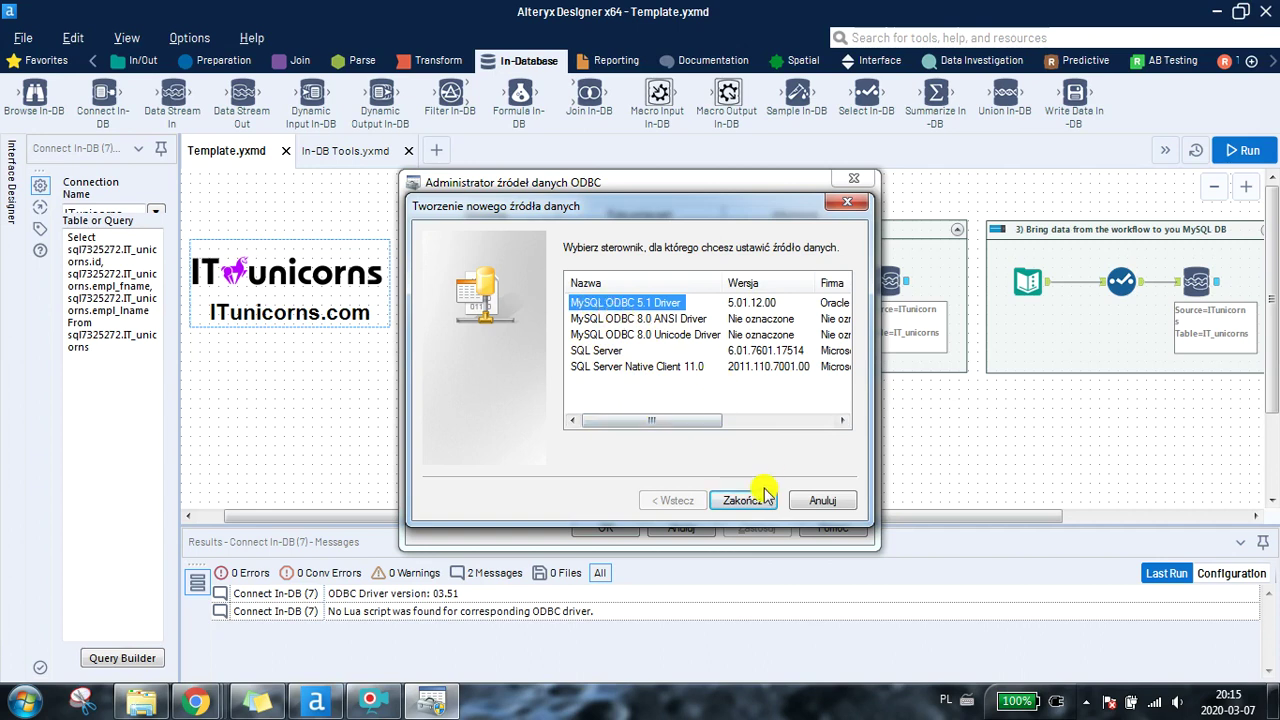
{"action": "double_click", "coordinate": [634, 304]}
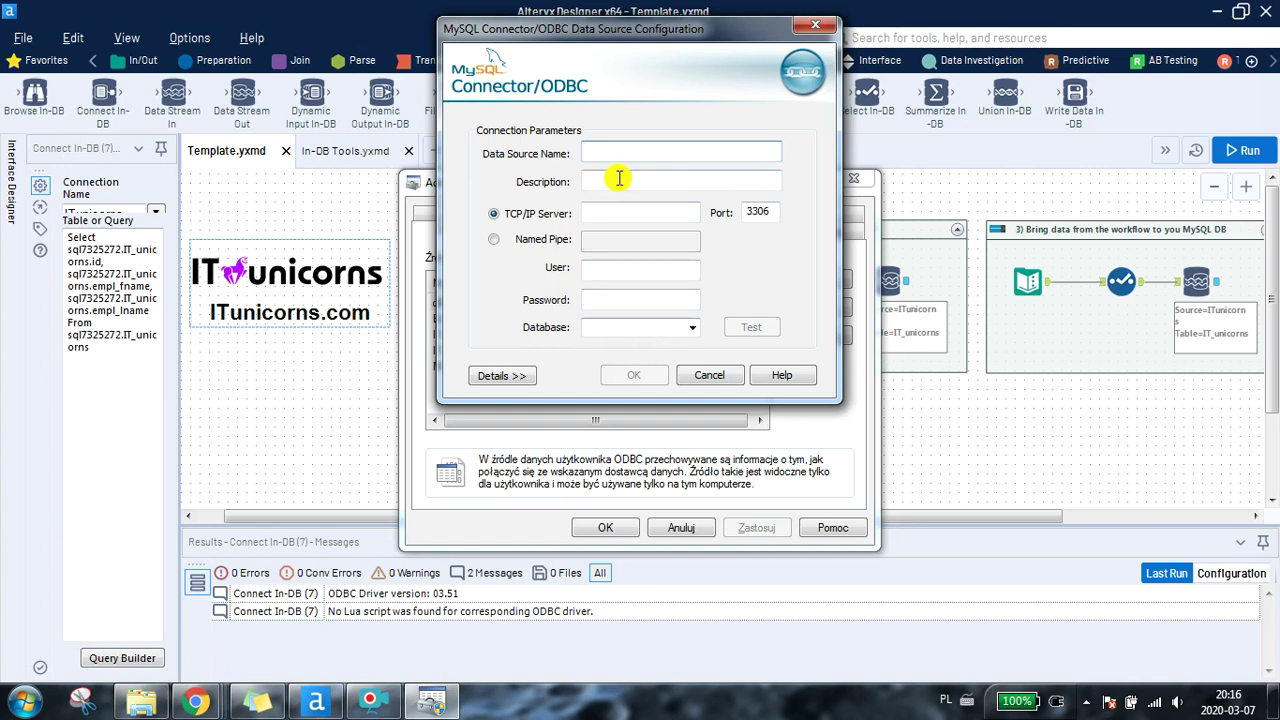
{"action": "left_click", "coordinate": [706, 380]}
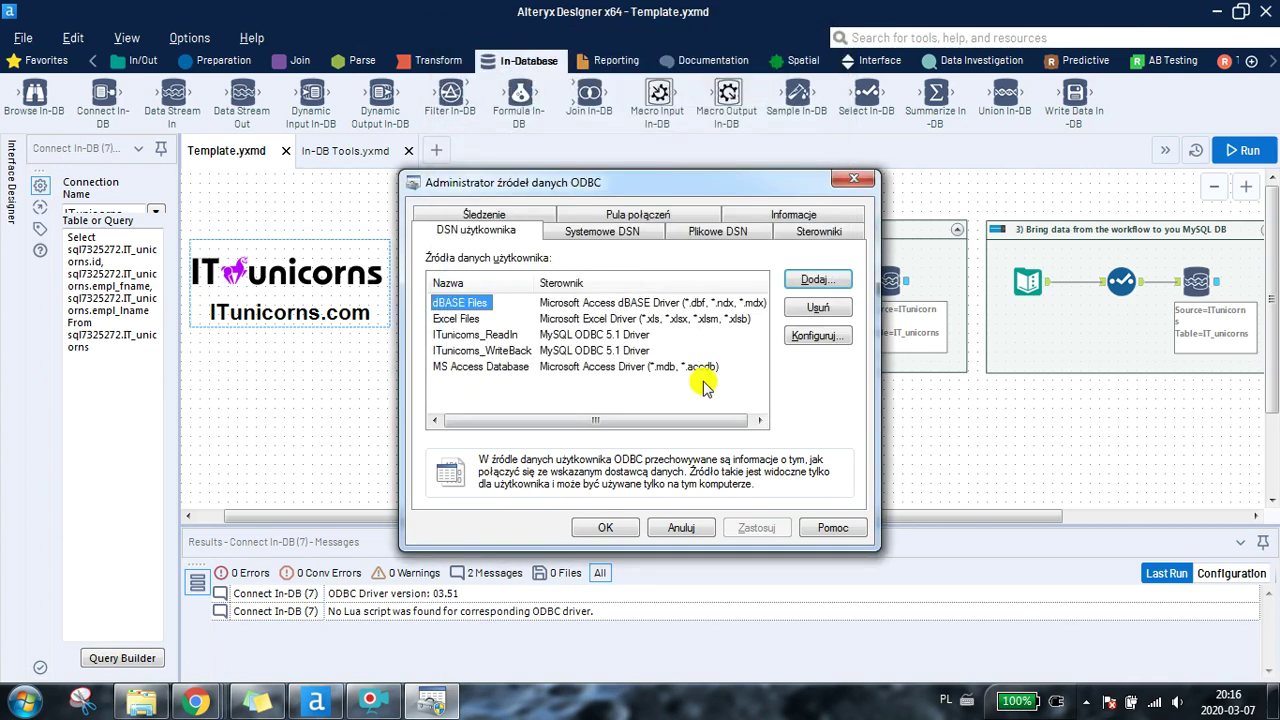
Step: Select the ITunicorns_ReadIn and ITunicorns_WriteBack user DSNs, ending on ITunicorns_ReadIn
{"action": "left_click", "coordinate": [482, 336]}
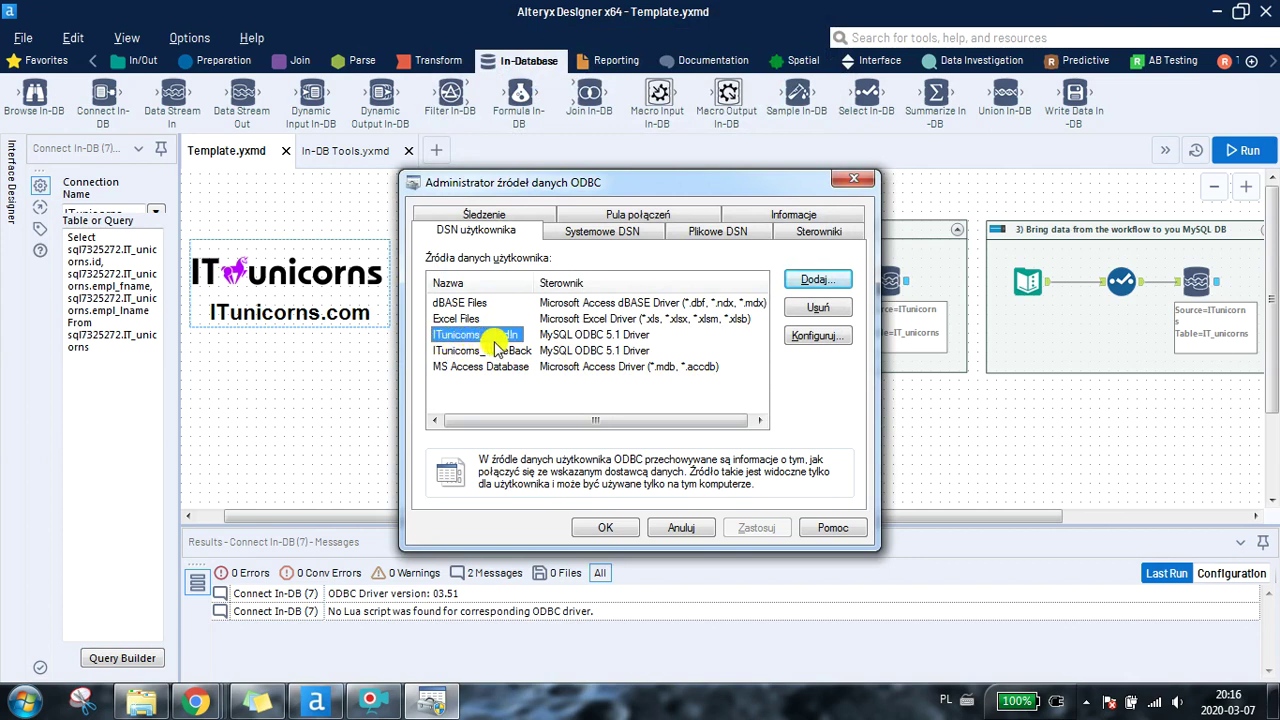
{"action": "left_click", "coordinate": [472, 352]}
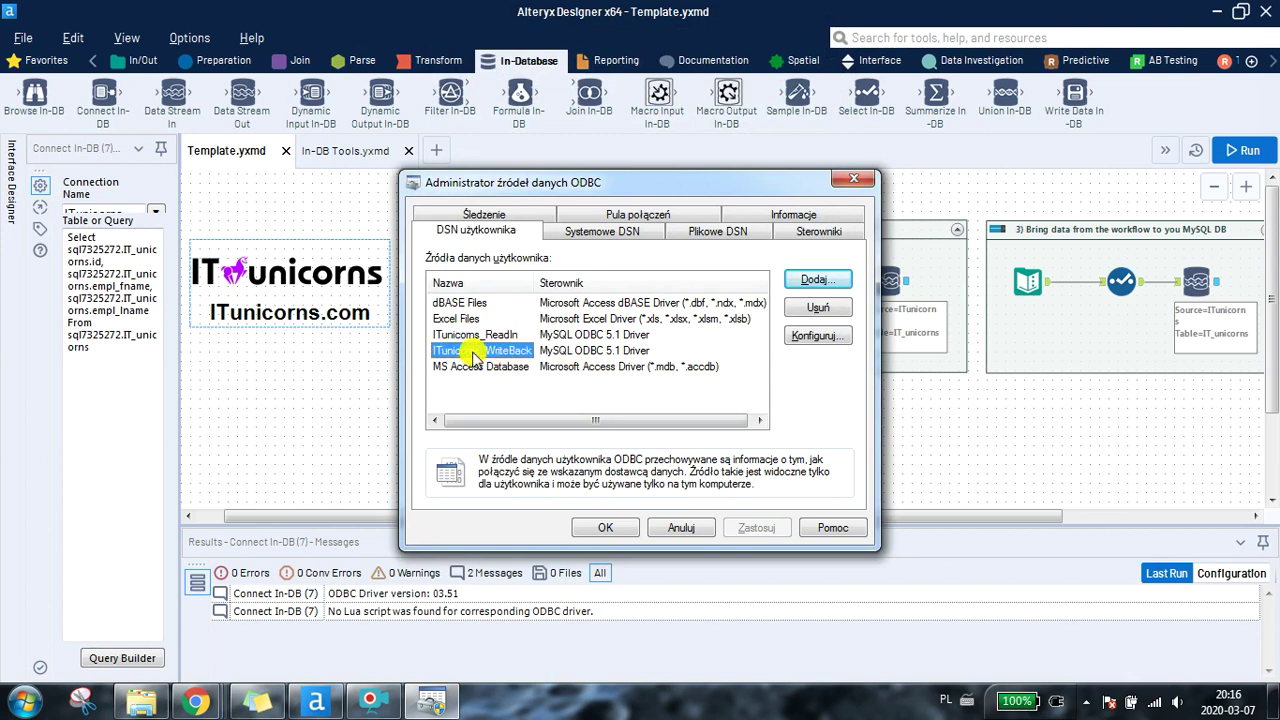
{"action": "left_click", "coordinate": [474, 336]}
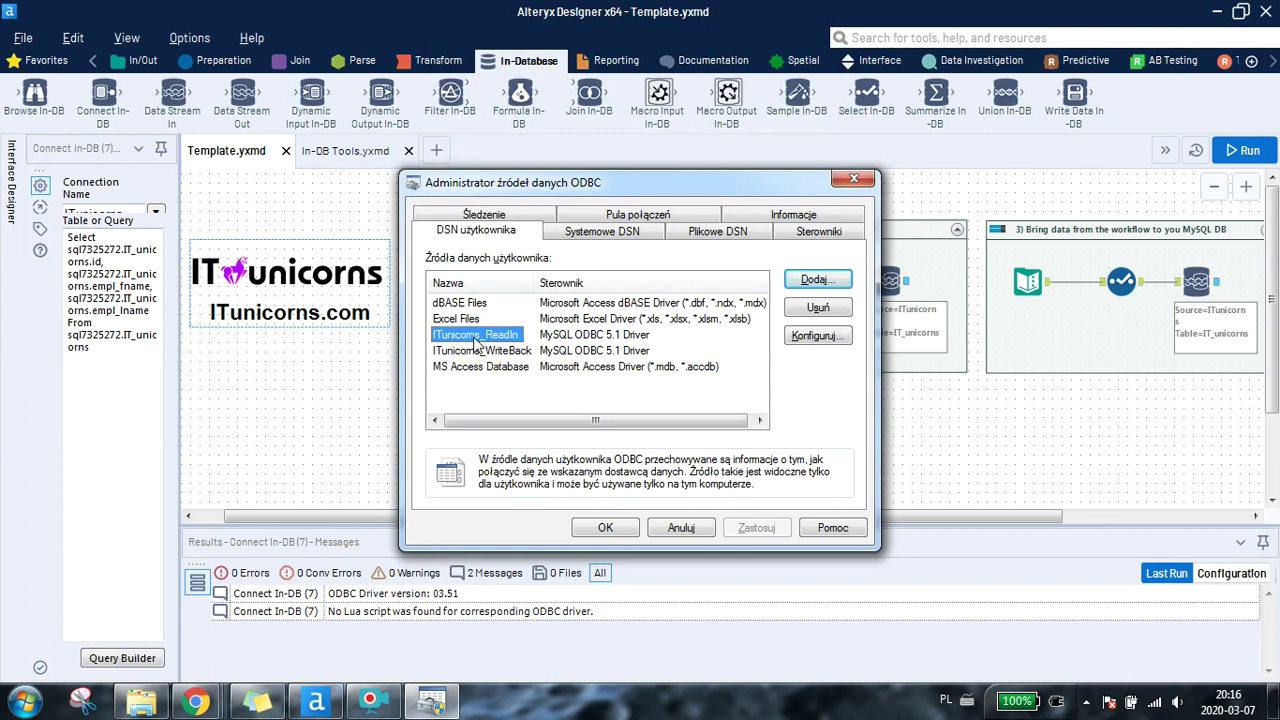
Step: Review ITunicorns_ReadIn's settings (sql7.freesqldatabase.com, port 3306) and close both ODBC dialogs unchanged
{"action": "left_click", "coordinate": [815, 336]}
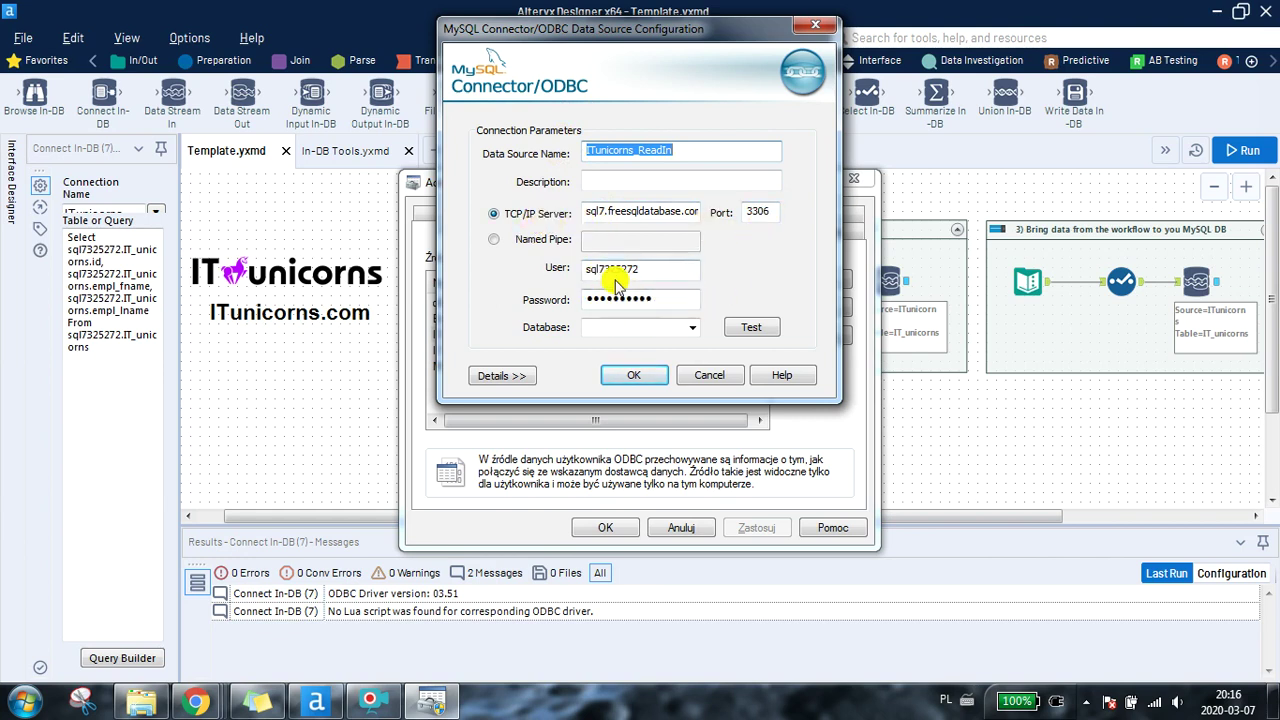
{"action": "left_click", "coordinate": [718, 385]}
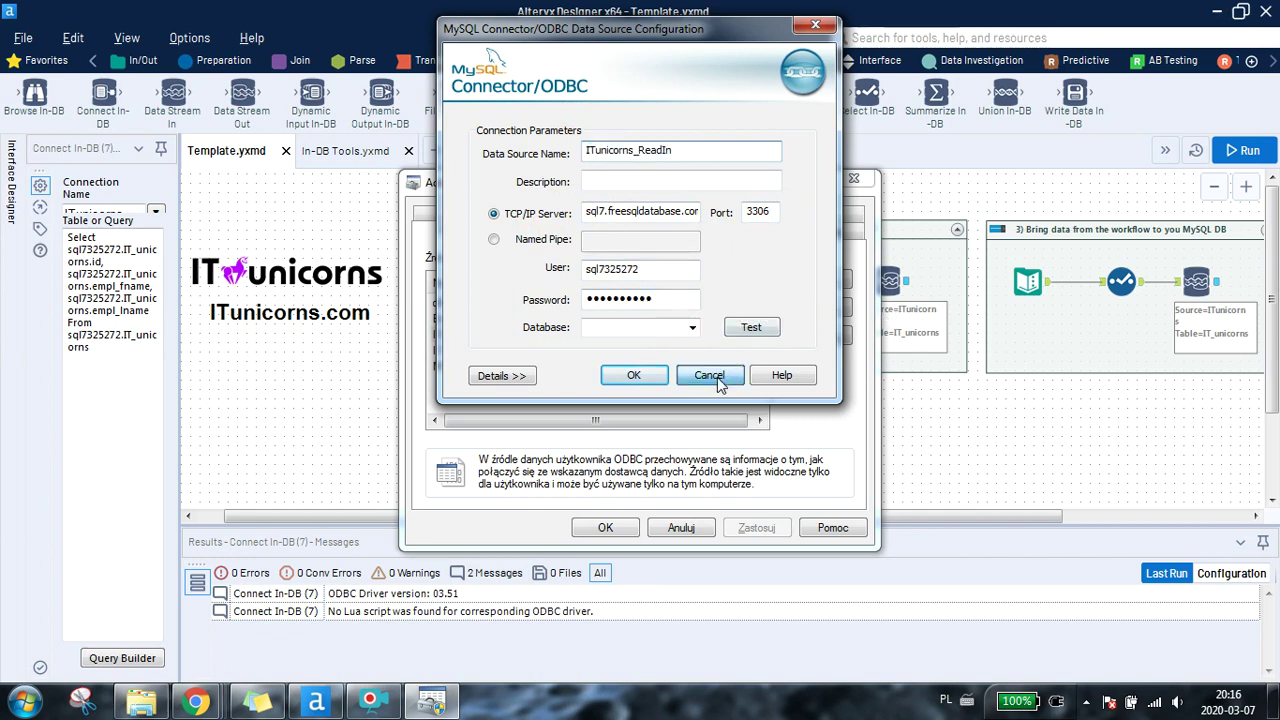
{"action": "left_click", "coordinate": [680, 528]}
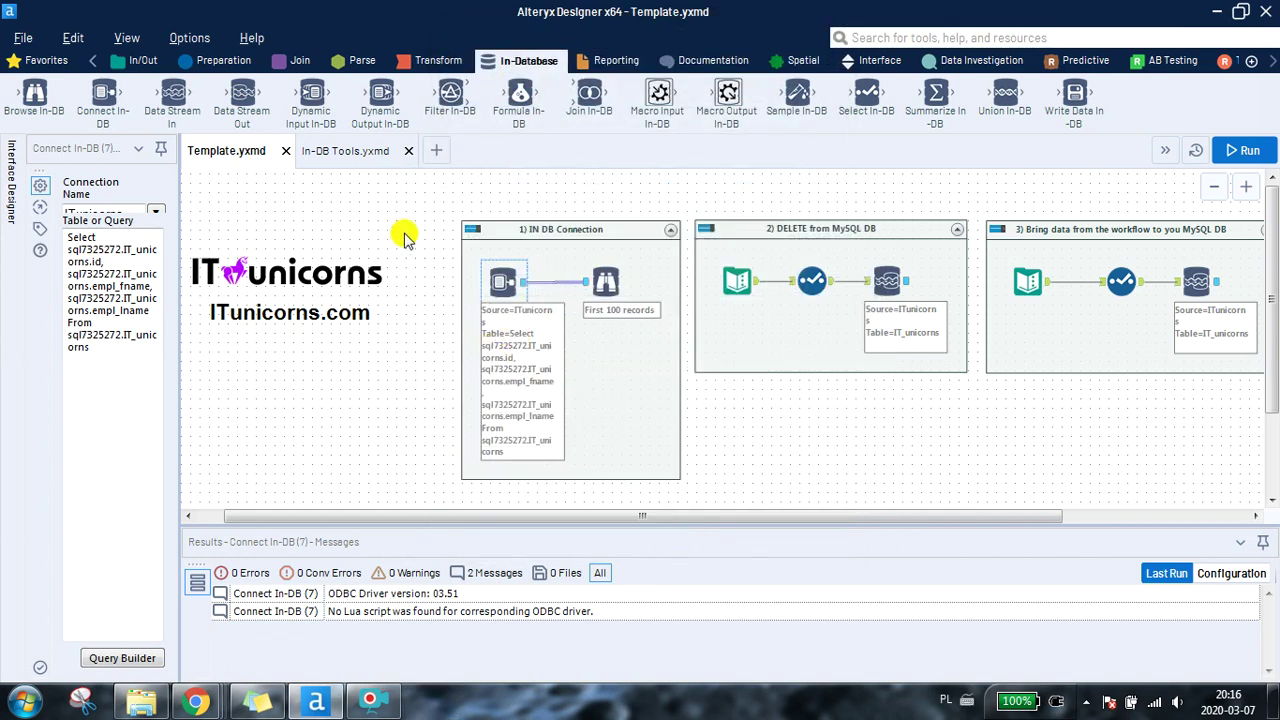
Step: Place a Connect In-DB tool on the In-DB Tools.yxmd canvas and widen its configuration pane
{"action": "left_click", "coordinate": [345, 150]}
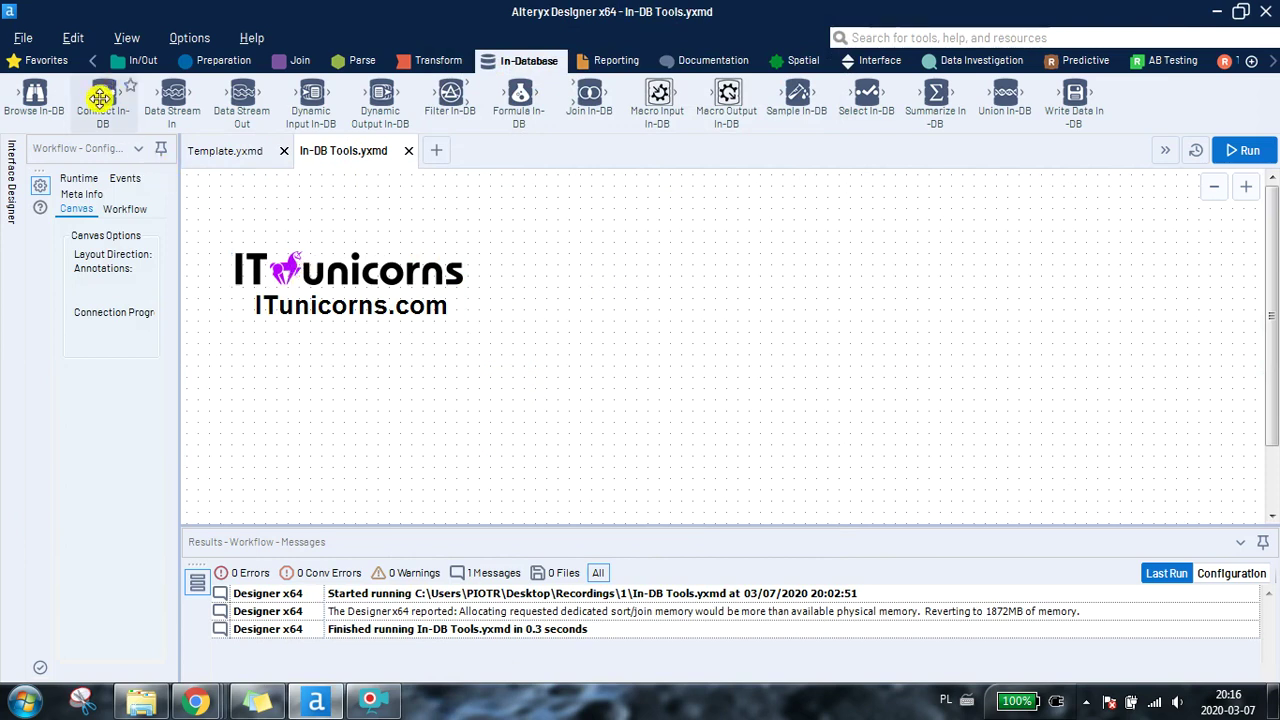
{"action": "mouse_move", "coordinate": [100, 97]}
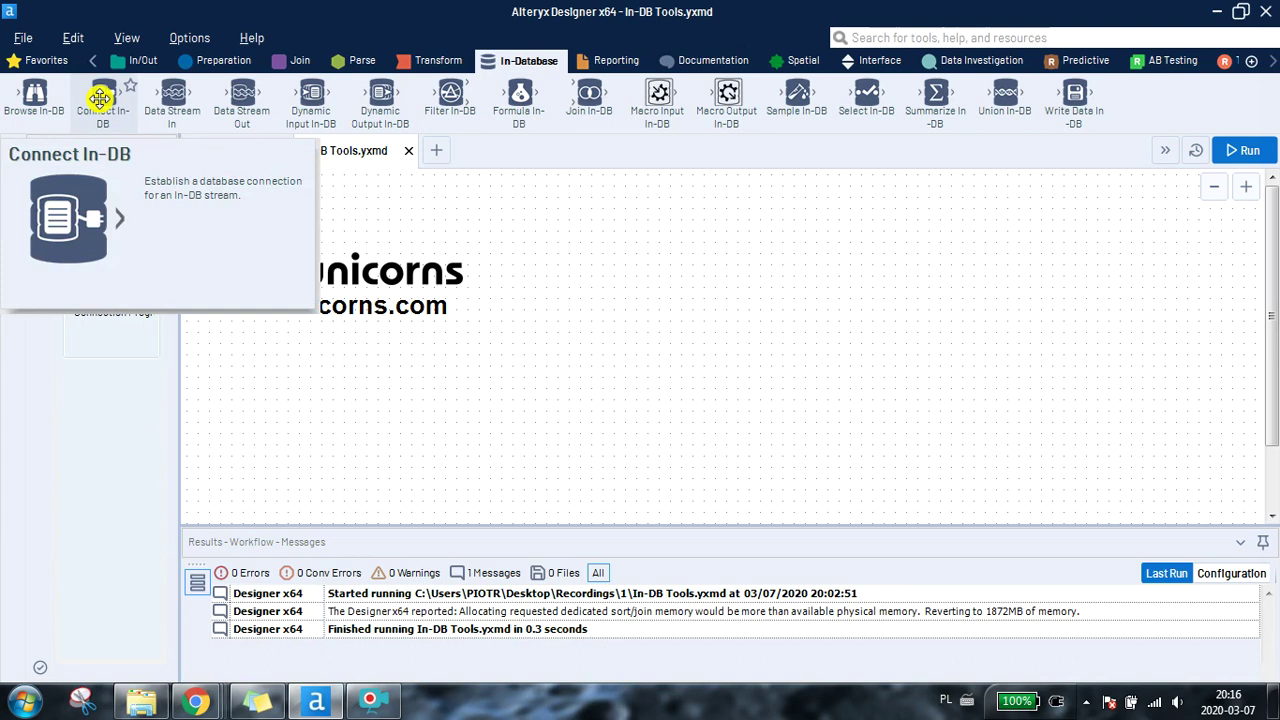
{"action": "left_click_drag", "start_coordinate": [100, 97], "coordinate": [550, 337]}
{"action": "left_click_drag", "start_coordinate": [179, 363], "coordinate": [456, 388]}
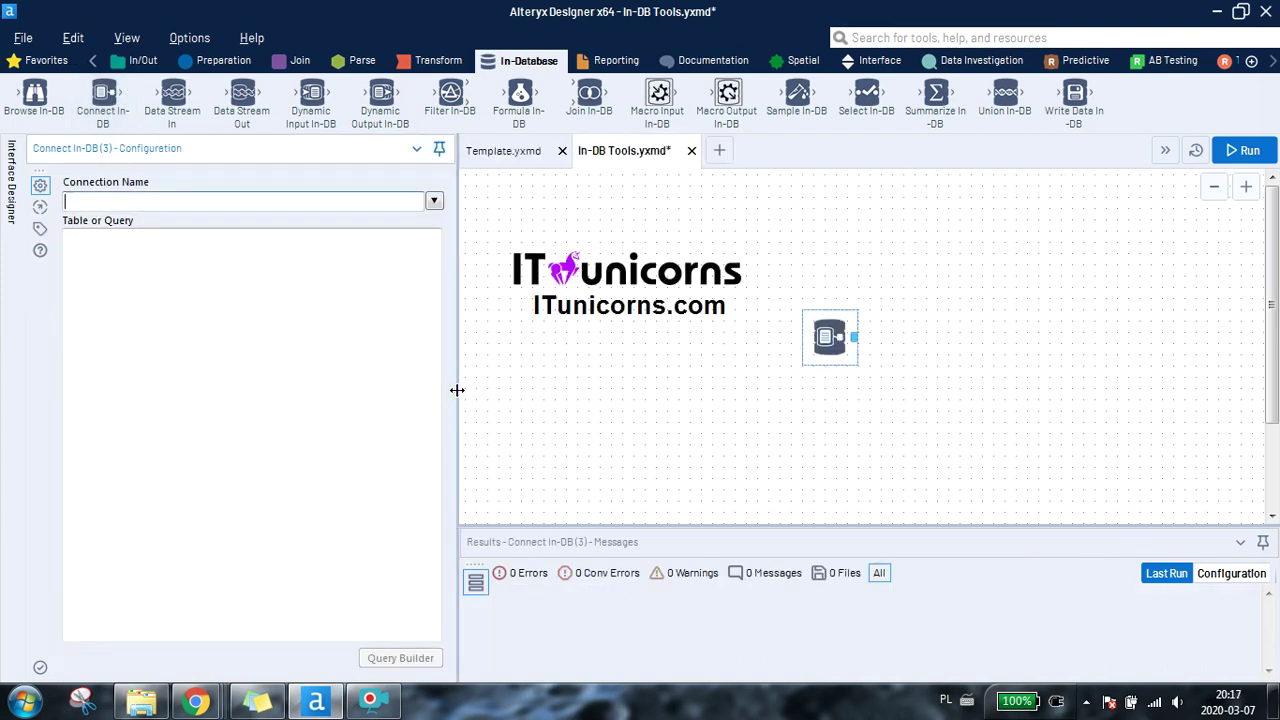
{"action": "left_click", "coordinate": [433, 201]}
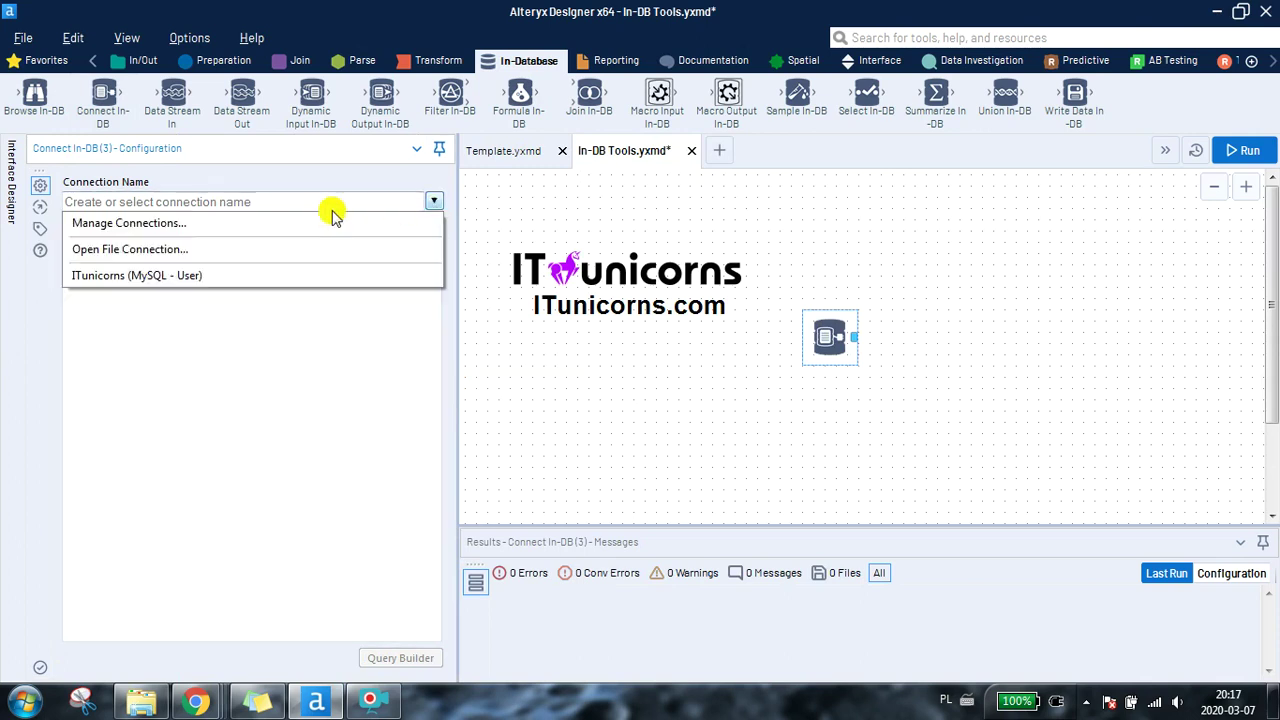
Step: Create a new MySQL connection in the In-DB connection manager
{"action": "left_click", "coordinate": [213, 233]}
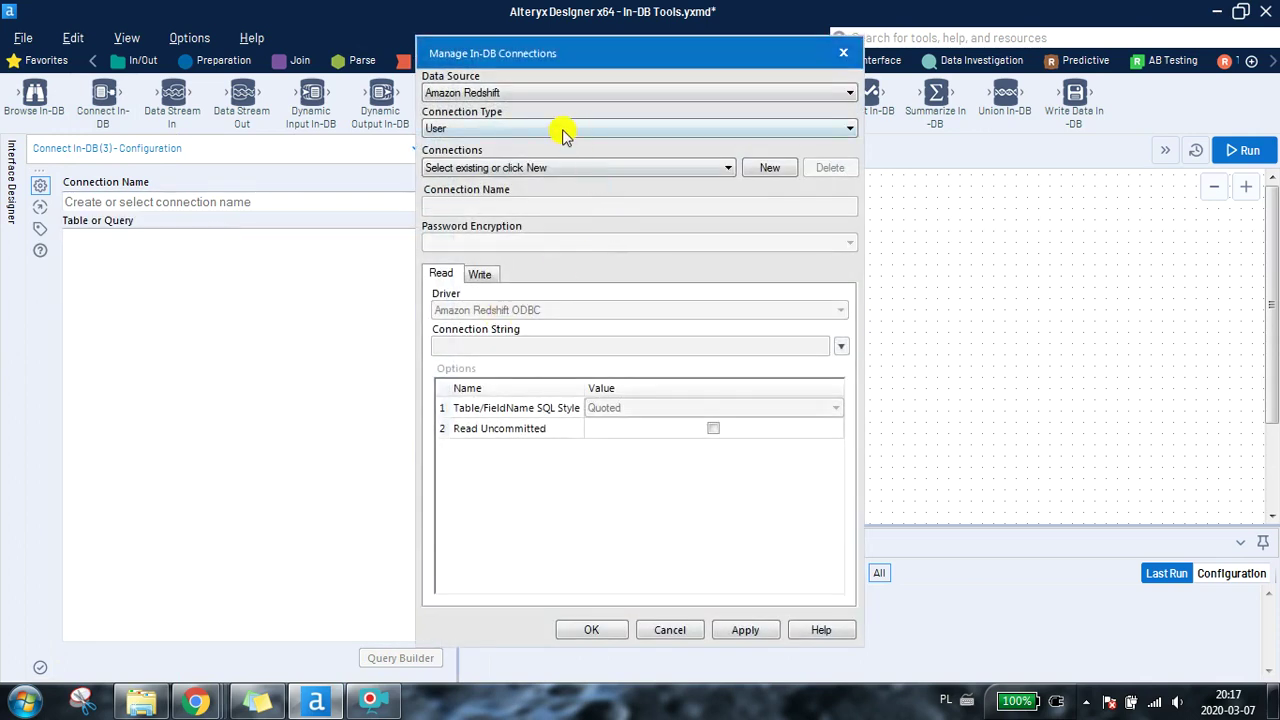
{"action": "left_click", "coordinate": [535, 93]}
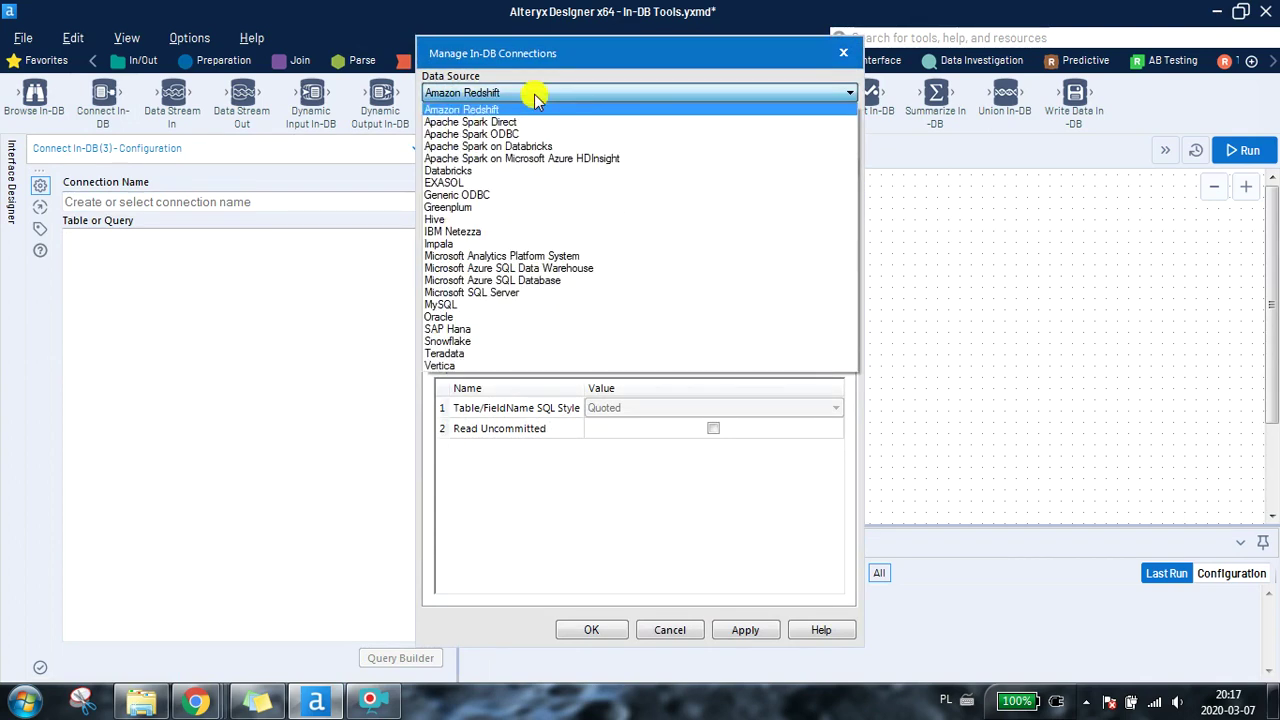
{"action": "left_click", "coordinate": [465, 304]}
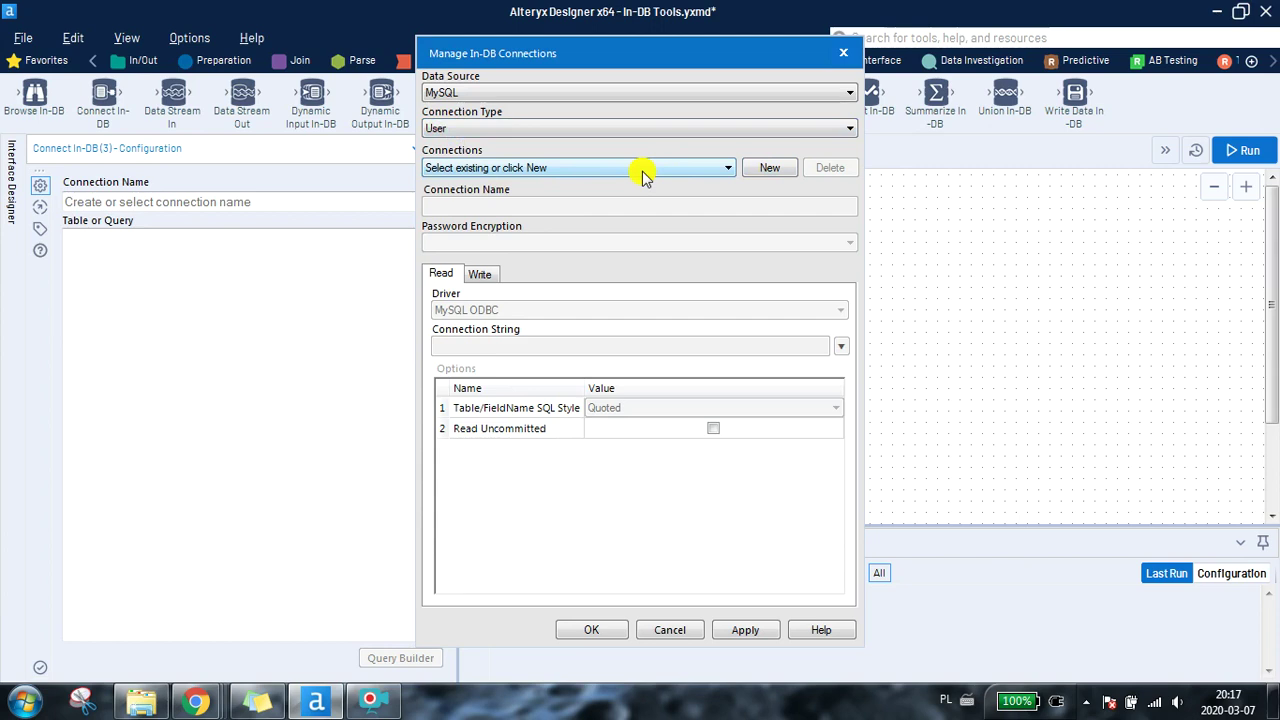
{"action": "left_click", "coordinate": [766, 167]}
Step: Name it IT_unicorns, with Encrypt for User password encryption and MySQL ODBC read driver
{"action": "left_click", "coordinate": [557, 209]}
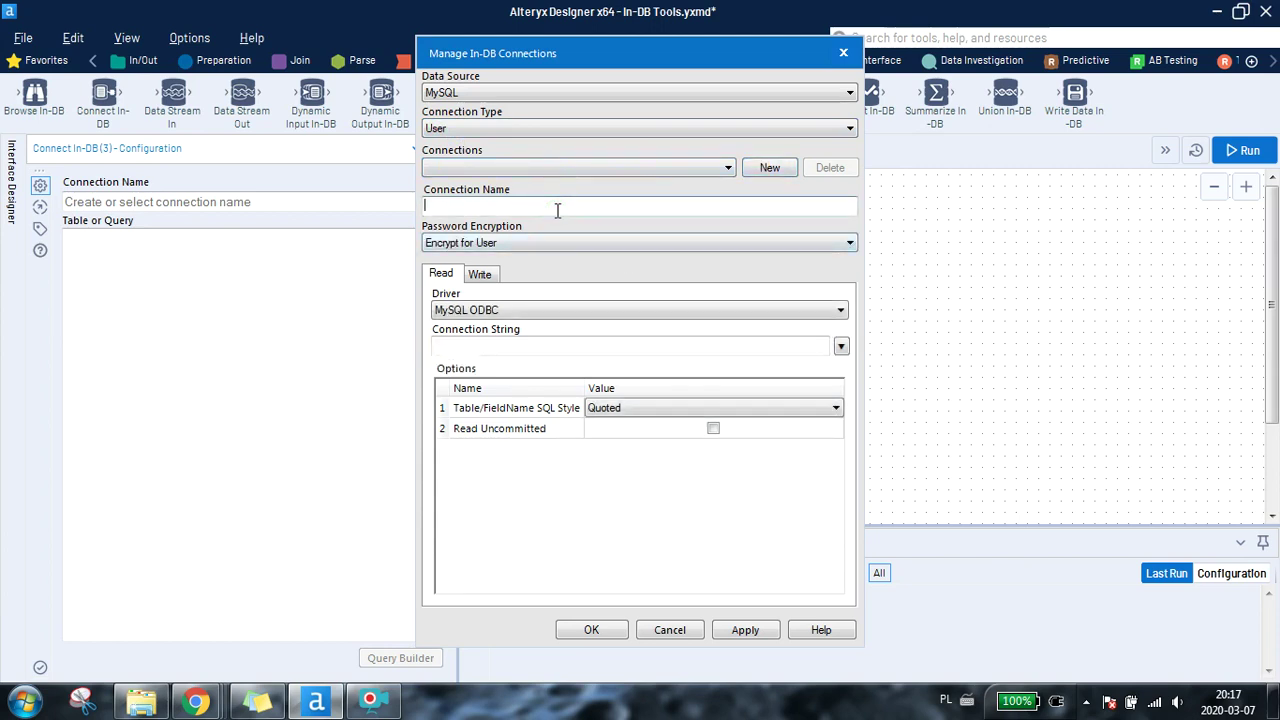
{"action": "type", "text": "l"}
{"action": "left_click", "coordinate": [483, 243]}
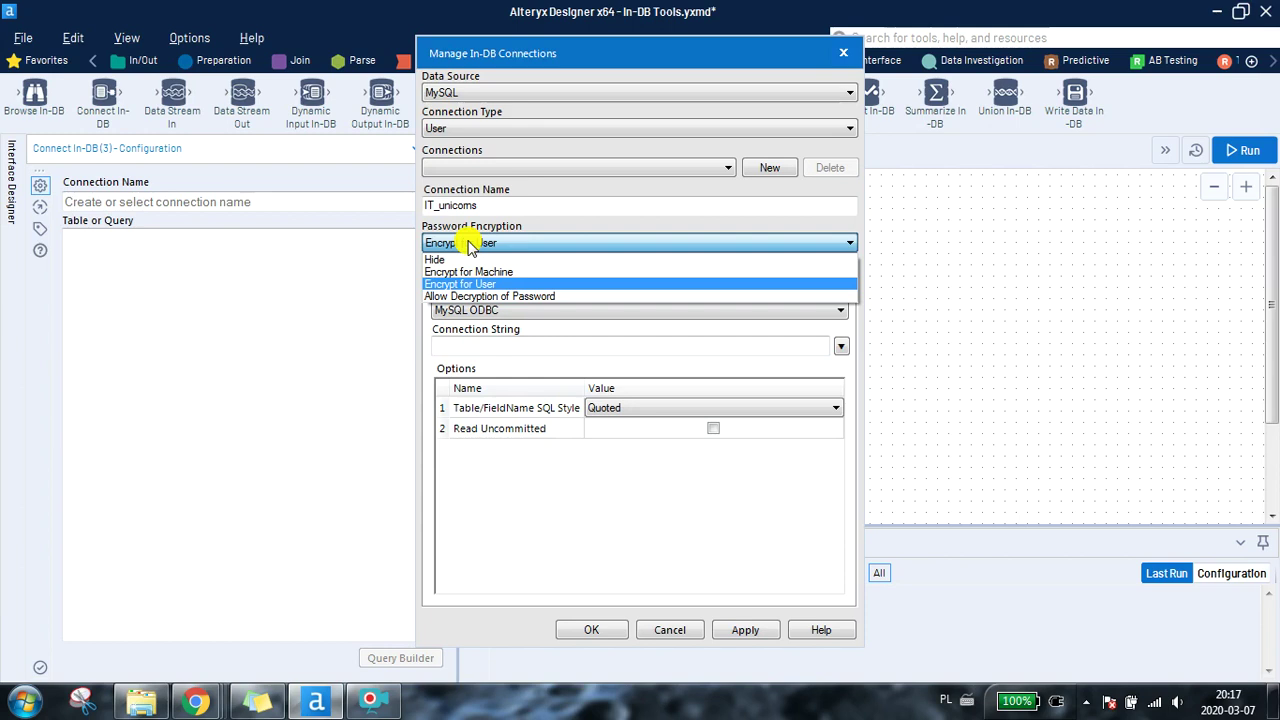
{"action": "left_click", "coordinate": [470, 245]}
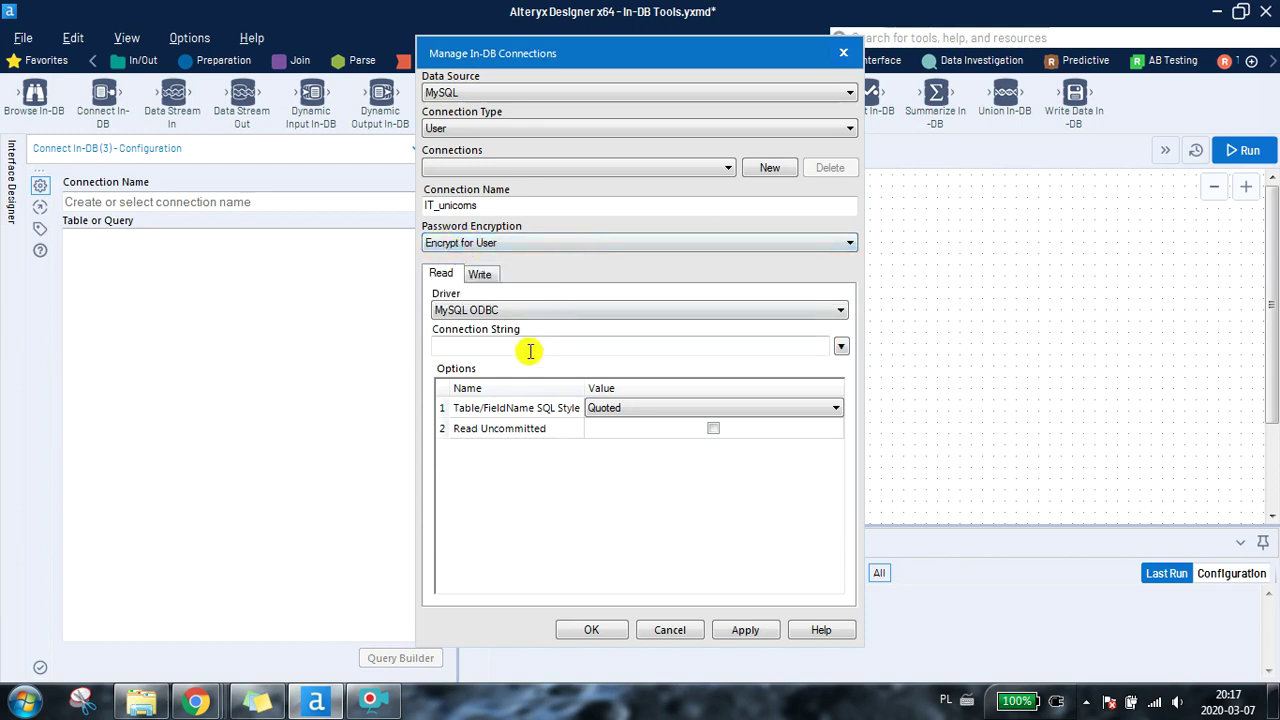
{"action": "left_click", "coordinate": [472, 312]}
{"action": "left_click", "coordinate": [474, 326]}
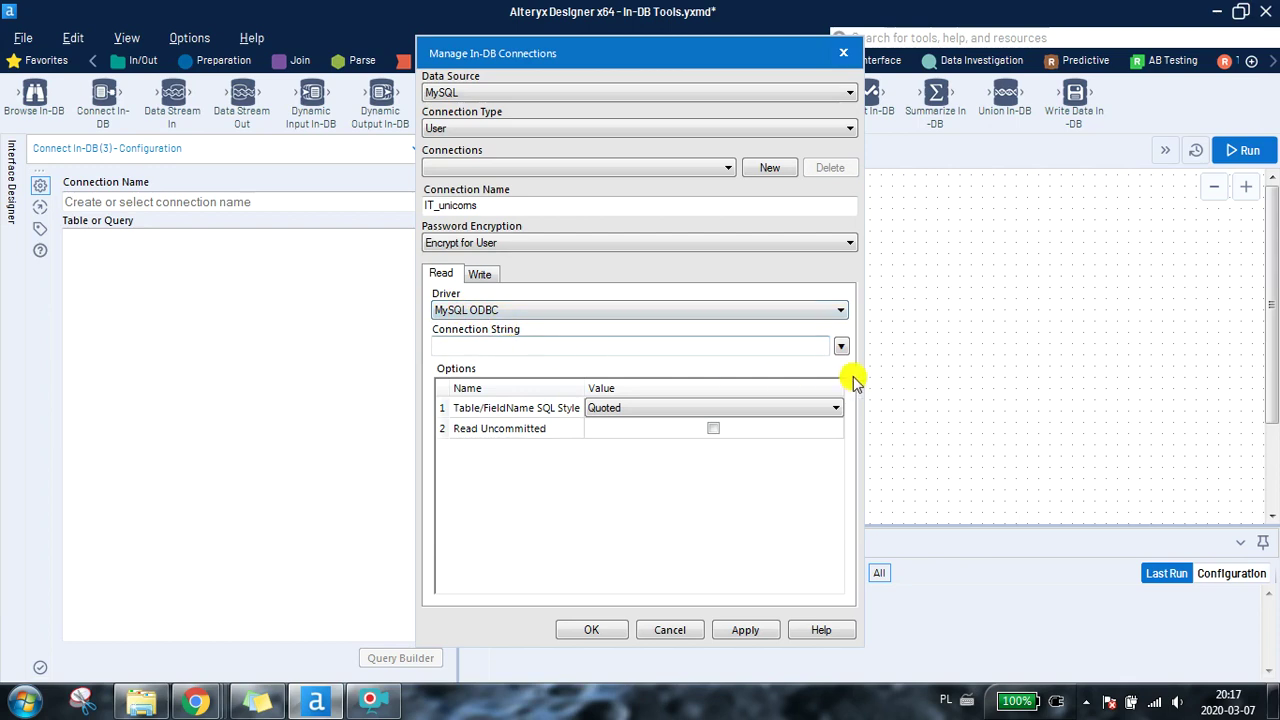
Step: Set the read connection string to a new database connection using ITunicorns_ReadIn
{"action": "left_click", "coordinate": [841, 346]}
{"action": "left_click", "coordinate": [907, 376]}
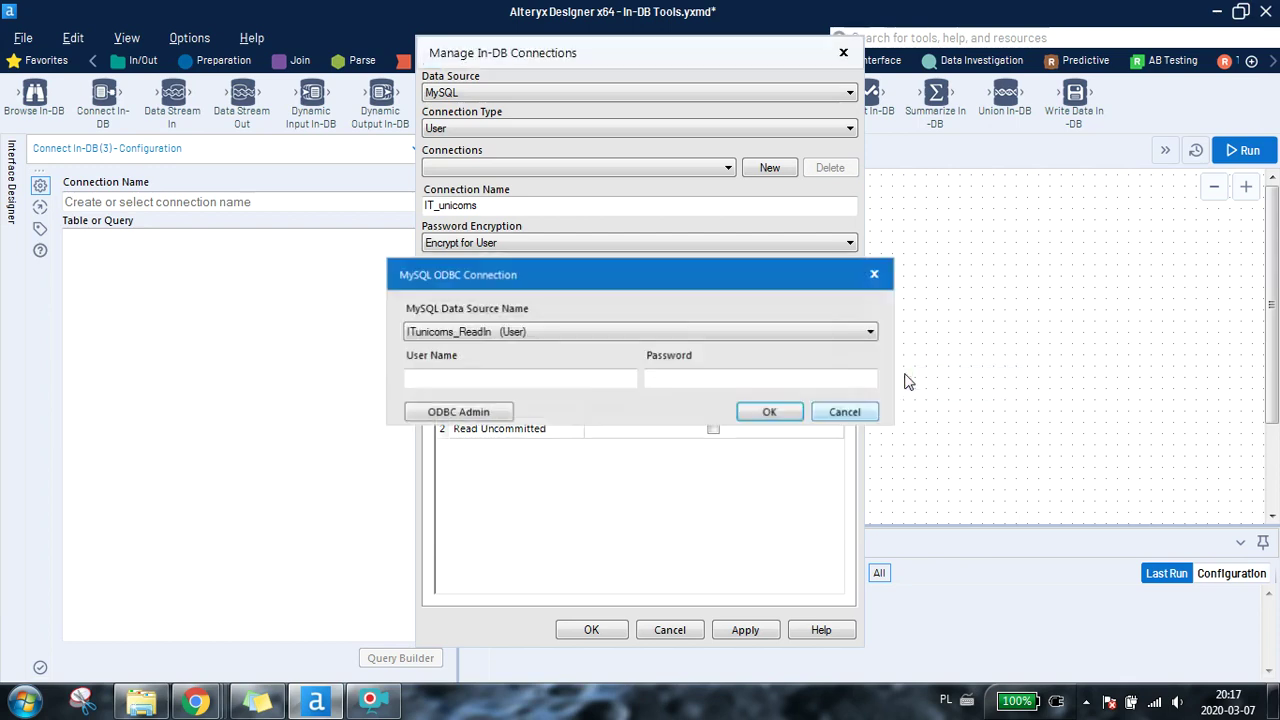
{"action": "left_click", "coordinate": [470, 332]}
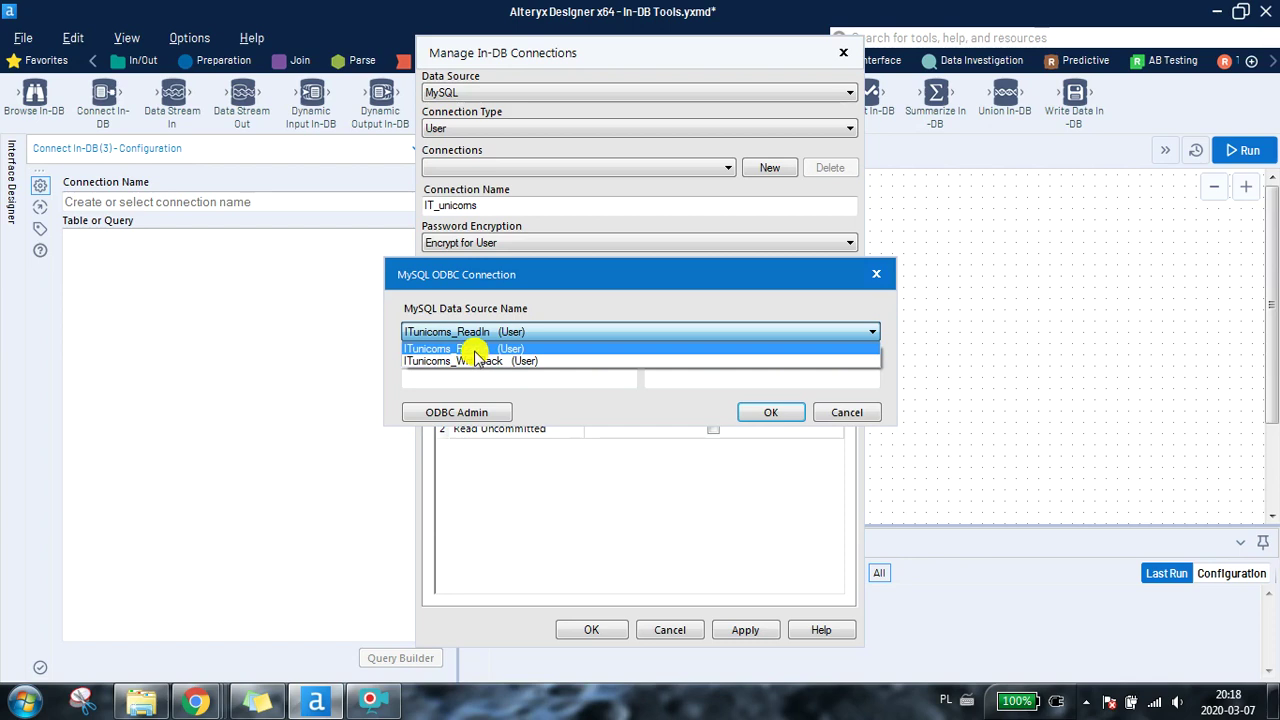
{"action": "left_click", "coordinate": [476, 351]}
Step: Reopen the ODBC Data Source Administrator via an 'odbc' Start search
{"action": "left_click", "coordinate": [22, 703]}
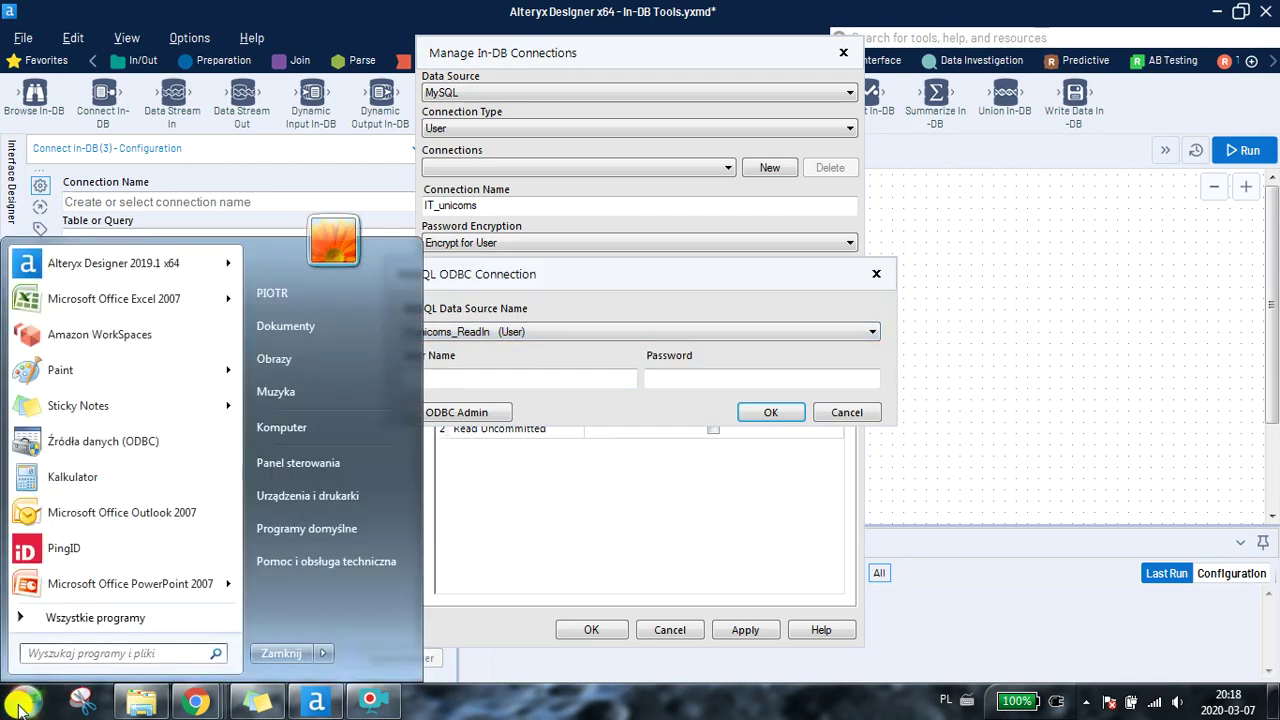
{"action": "type", "text": "od"}
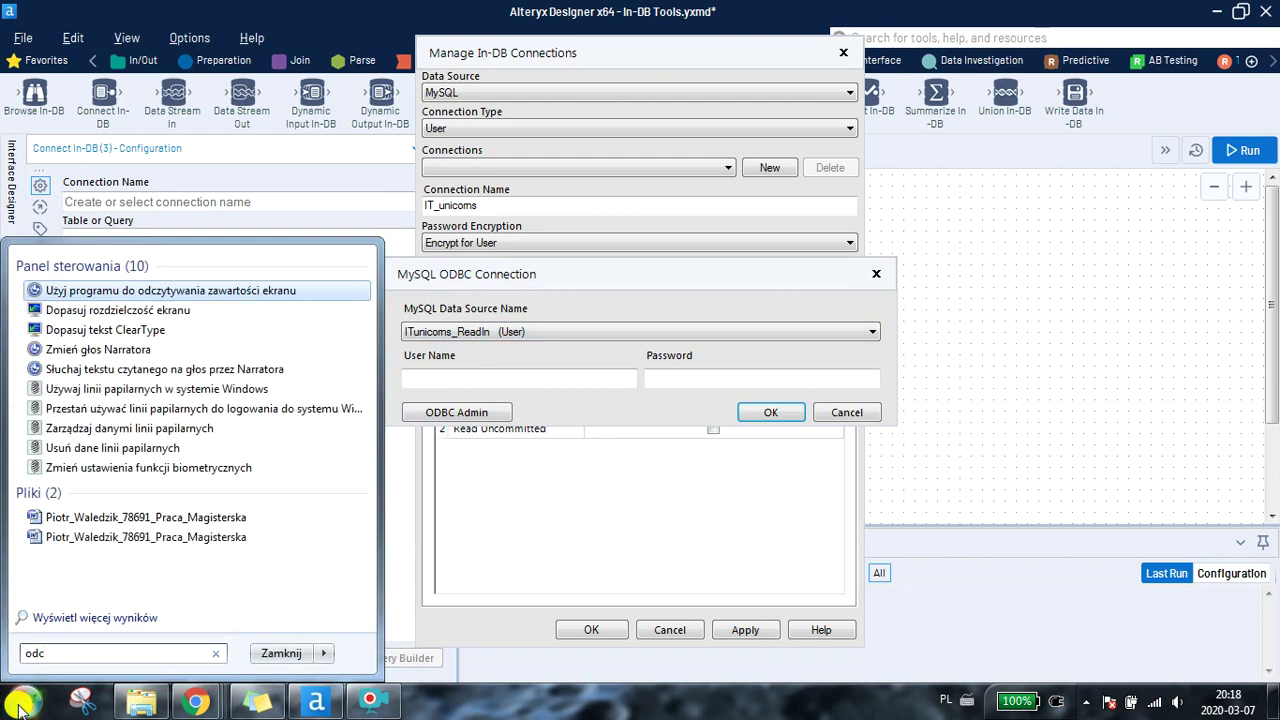
{"action": "type", "text": "bc"}
{"action": "key", "text": "Return"}
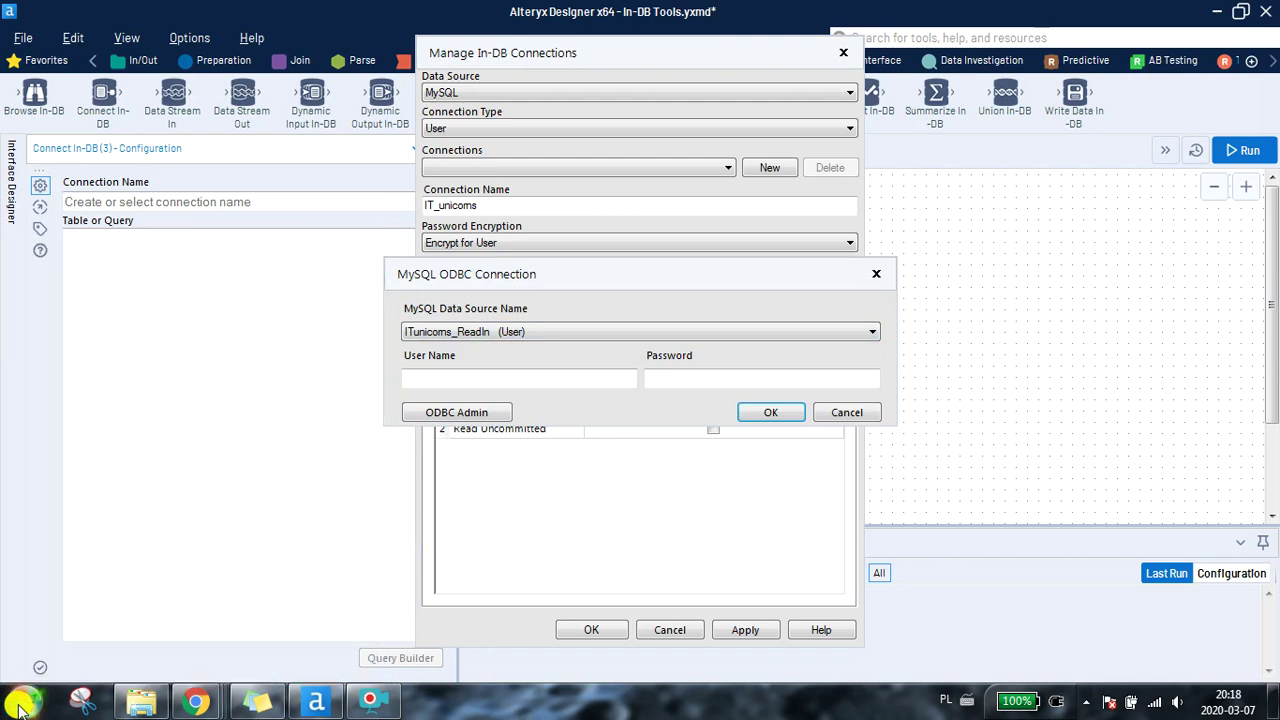
Step: Inspect the ITunicorns_WriteBack DSN settings unchanged, then confirm ITunicorns_ReadIn for reading
{"action": "left_click", "coordinate": [480, 335]}
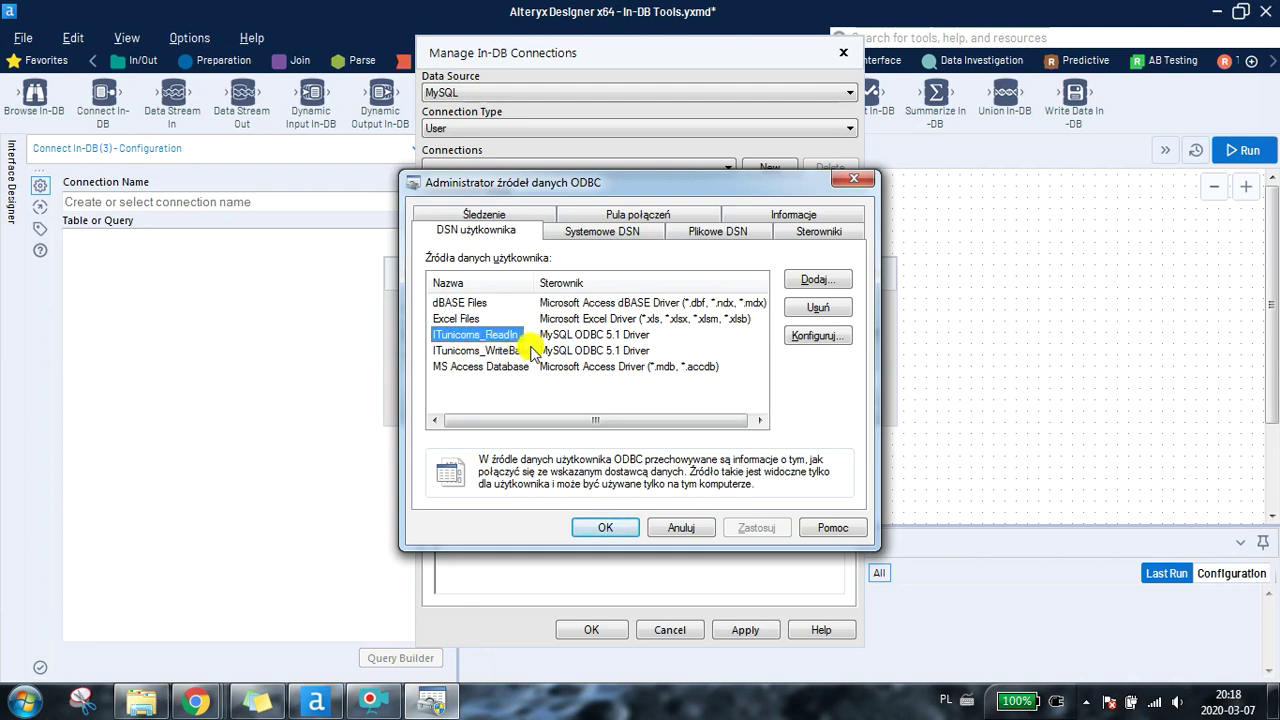
{"action": "left_click", "coordinate": [504, 352]}
{"action": "left_click", "coordinate": [822, 336]}
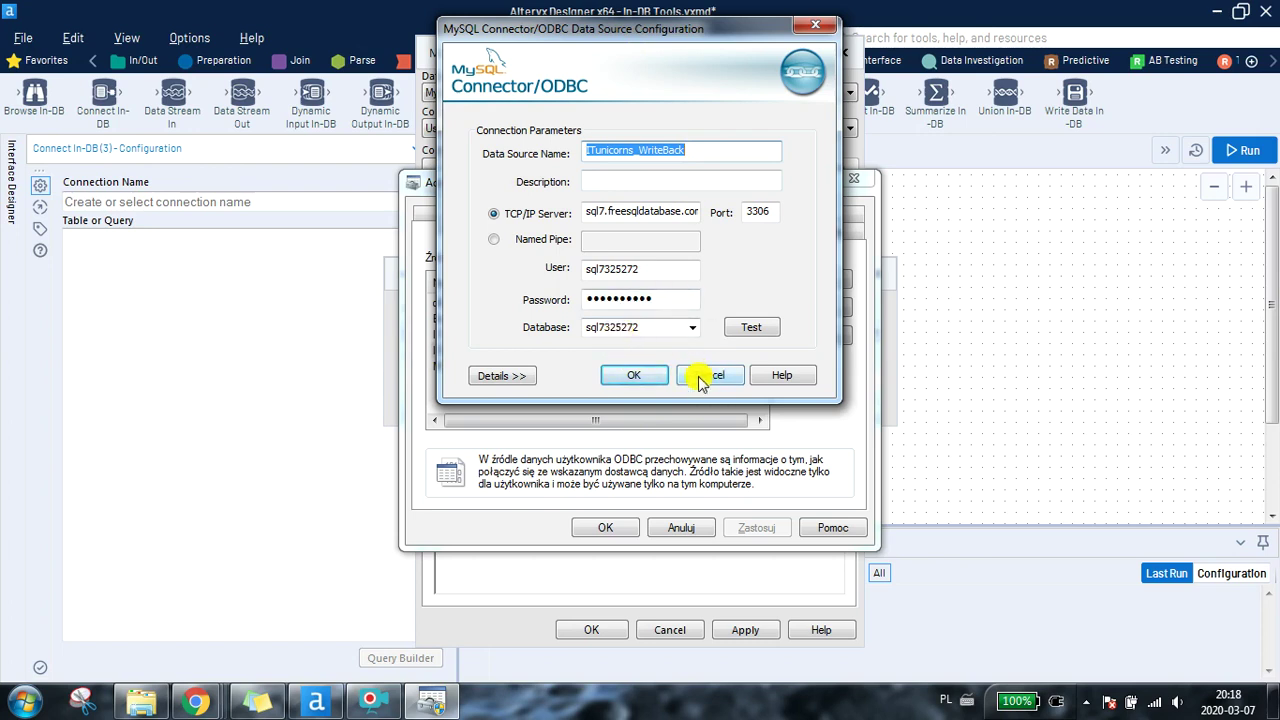
{"action": "left_click", "coordinate": [703, 378]}
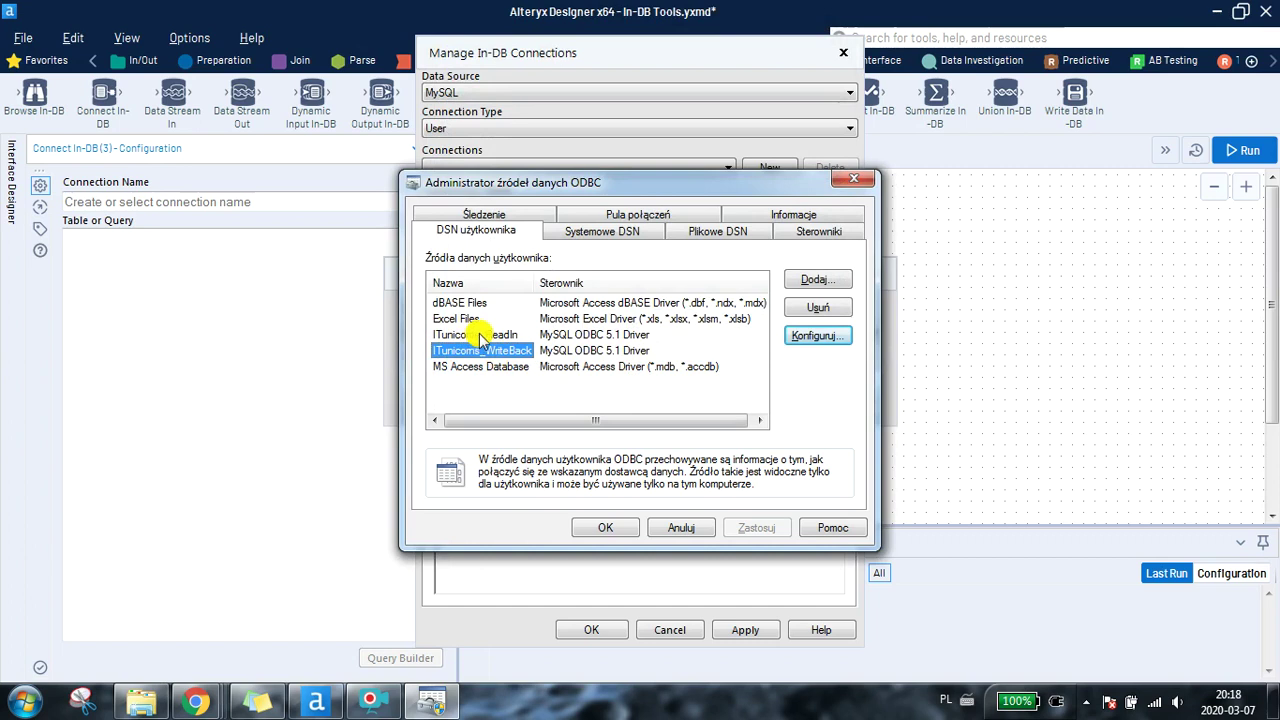
{"action": "left_click", "coordinate": [684, 527]}
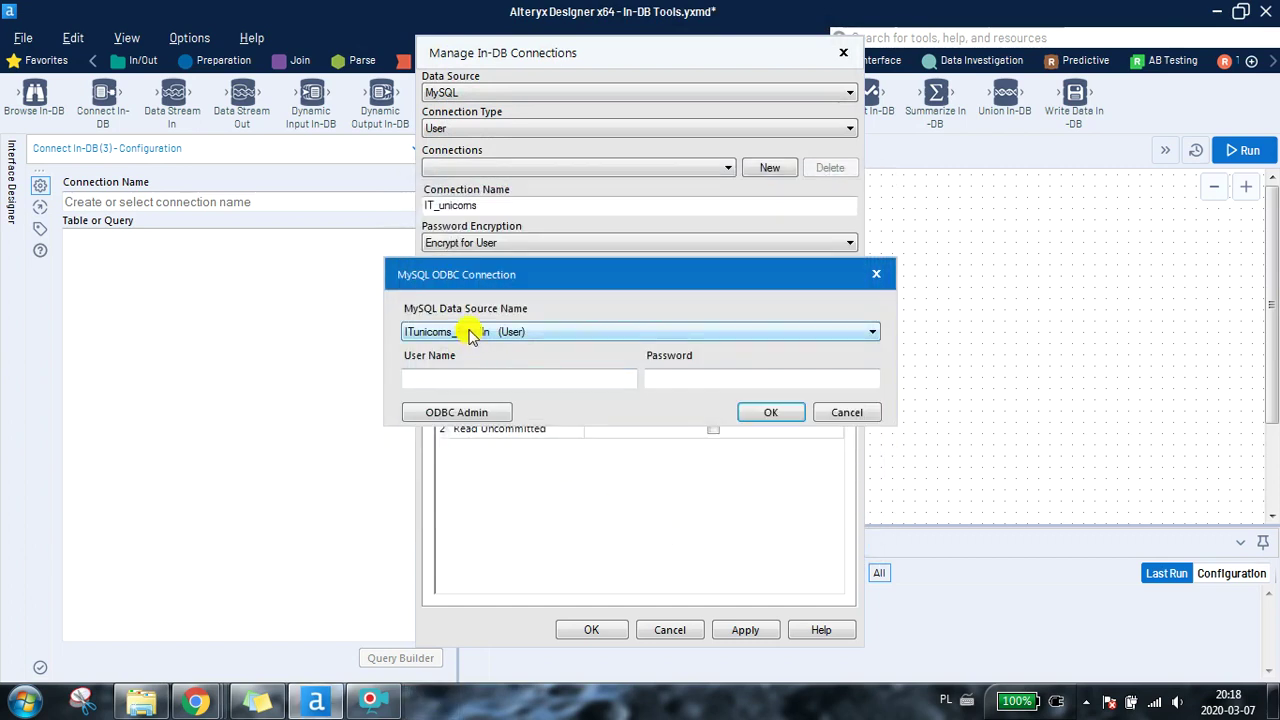
{"action": "left_click", "coordinate": [766, 416]}
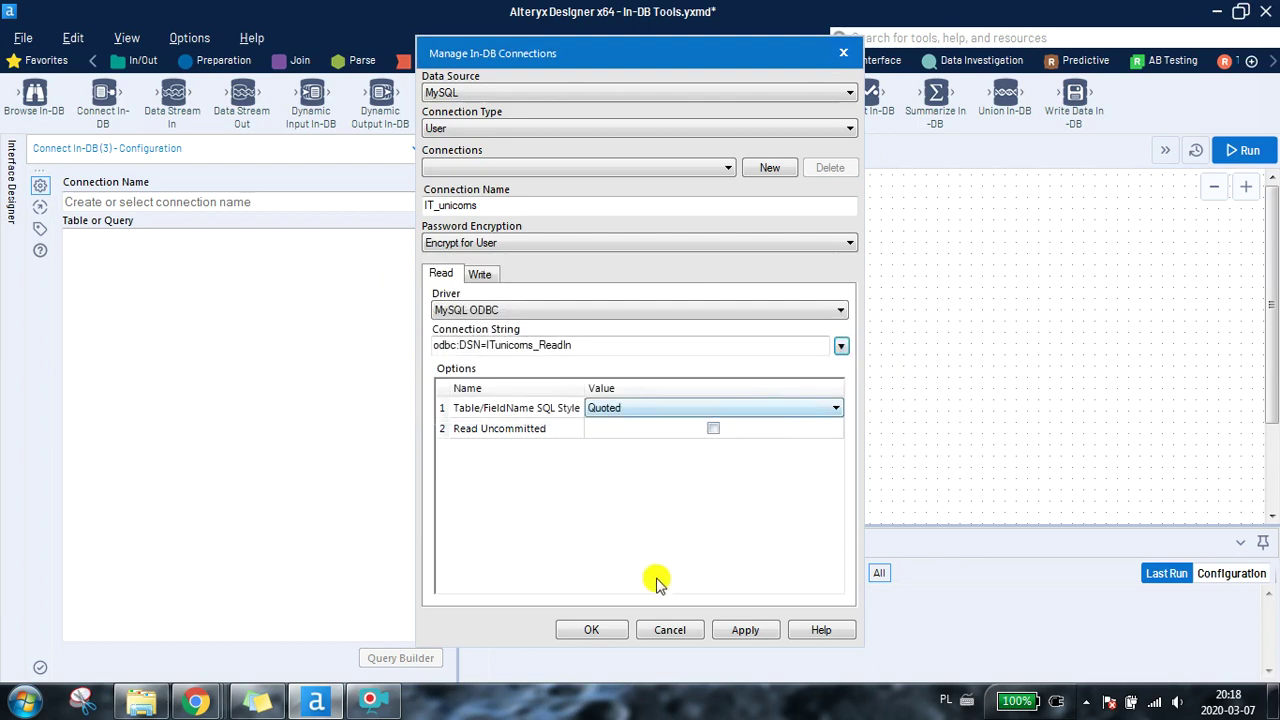
Step: Set writing to MySQL ODBC via ITunicorns_WriteBack and save the IT_unicorns connection
{"action": "left_click", "coordinate": [480, 274]}
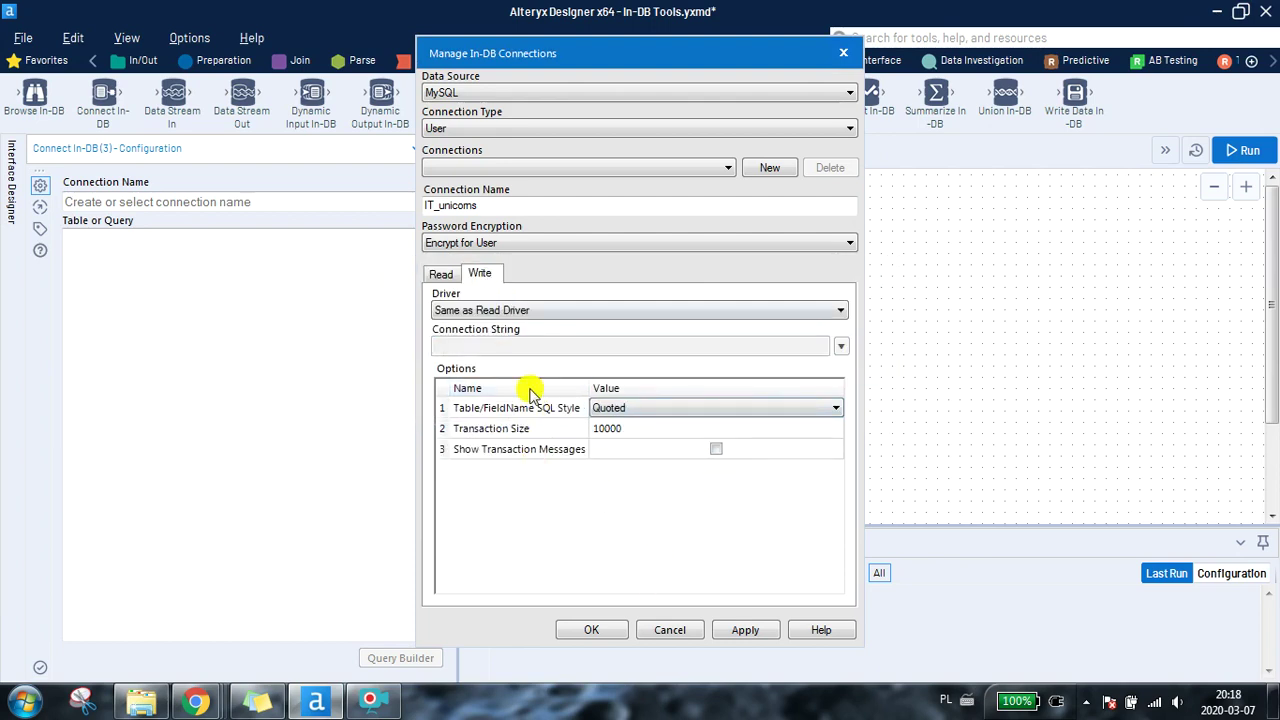
{"action": "left_click", "coordinate": [485, 312]}
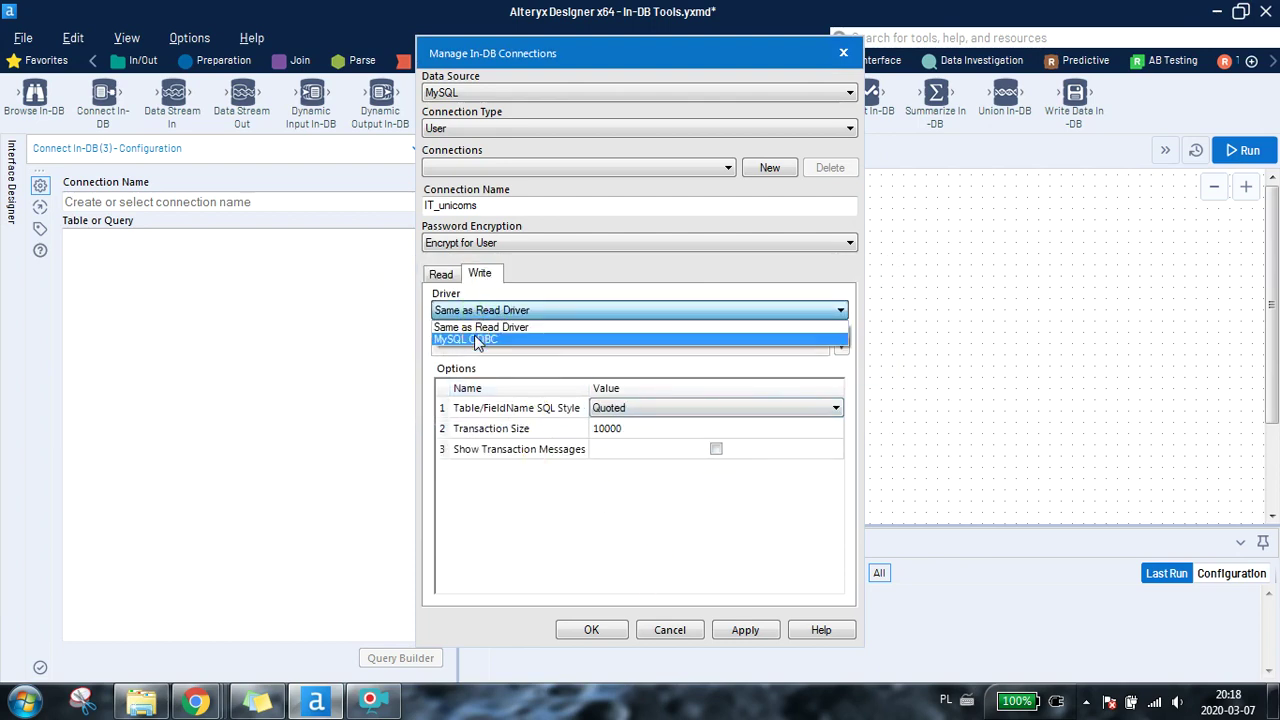
{"action": "left_click", "coordinate": [477, 340]}
{"action": "left_click", "coordinate": [841, 346]}
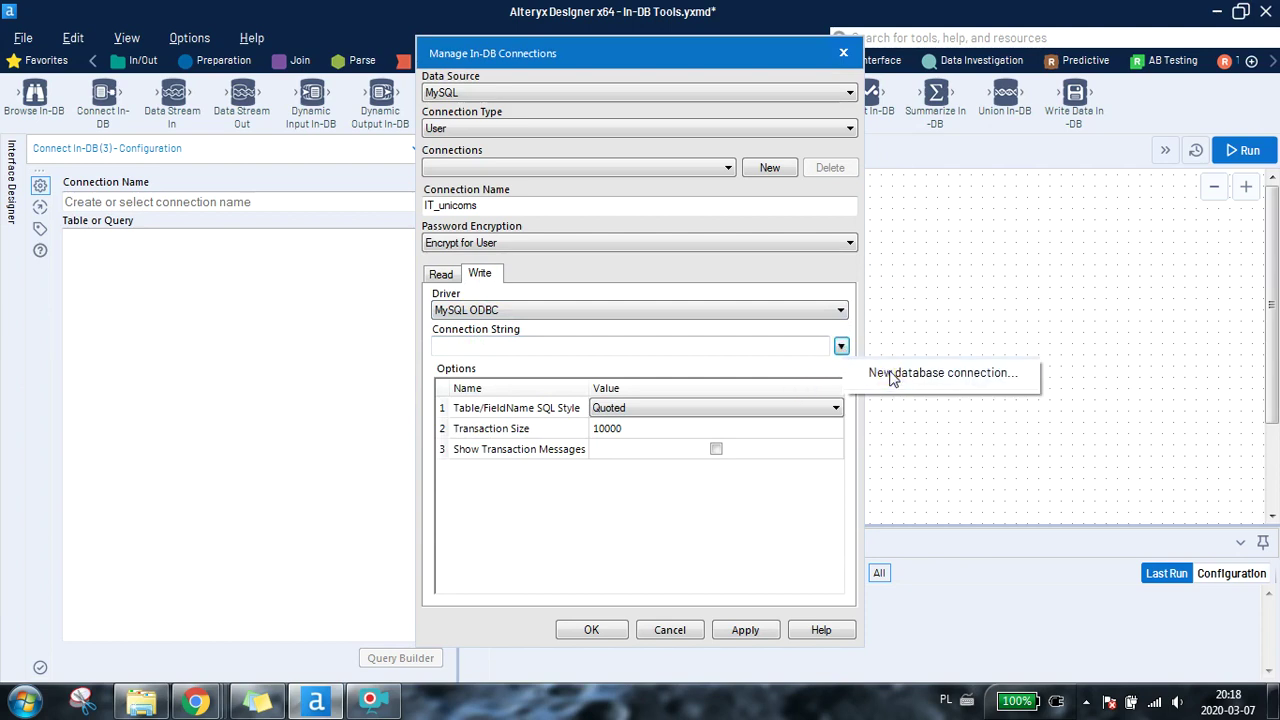
{"action": "left_click", "coordinate": [893, 374]}
{"action": "left_click", "coordinate": [528, 331]}
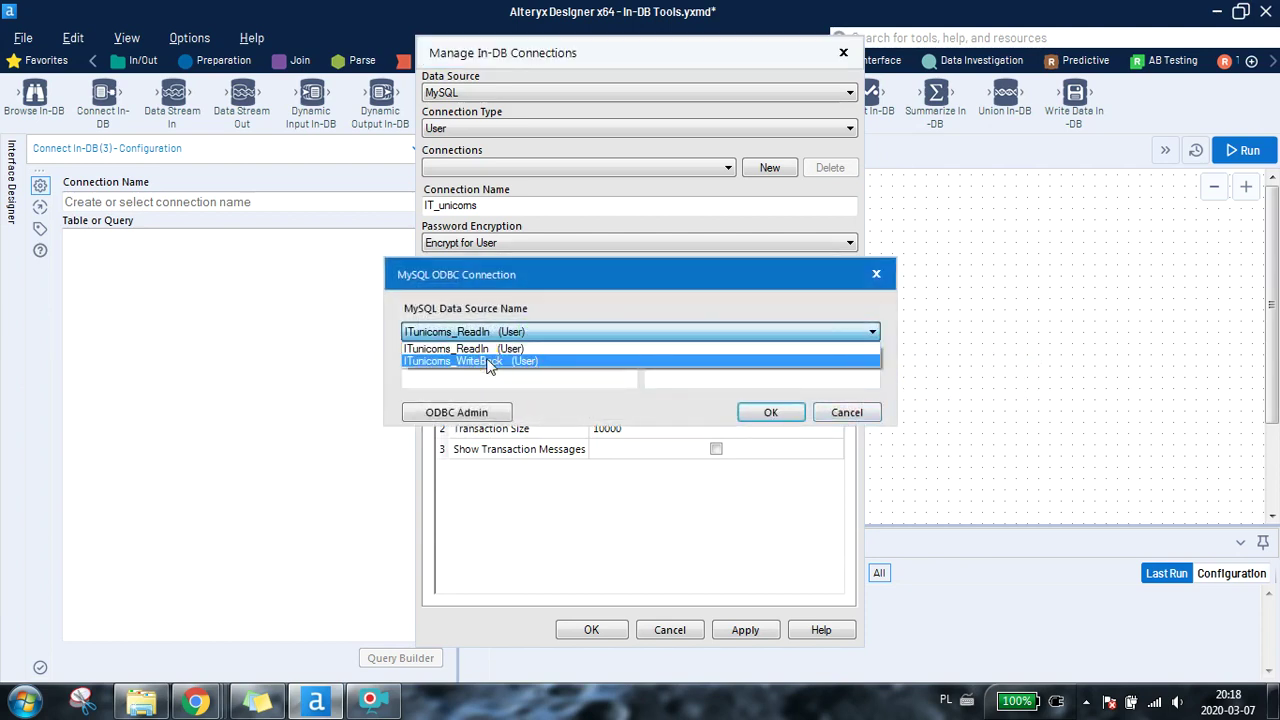
{"action": "left_click", "coordinate": [488, 362]}
{"action": "left_click", "coordinate": [760, 418]}
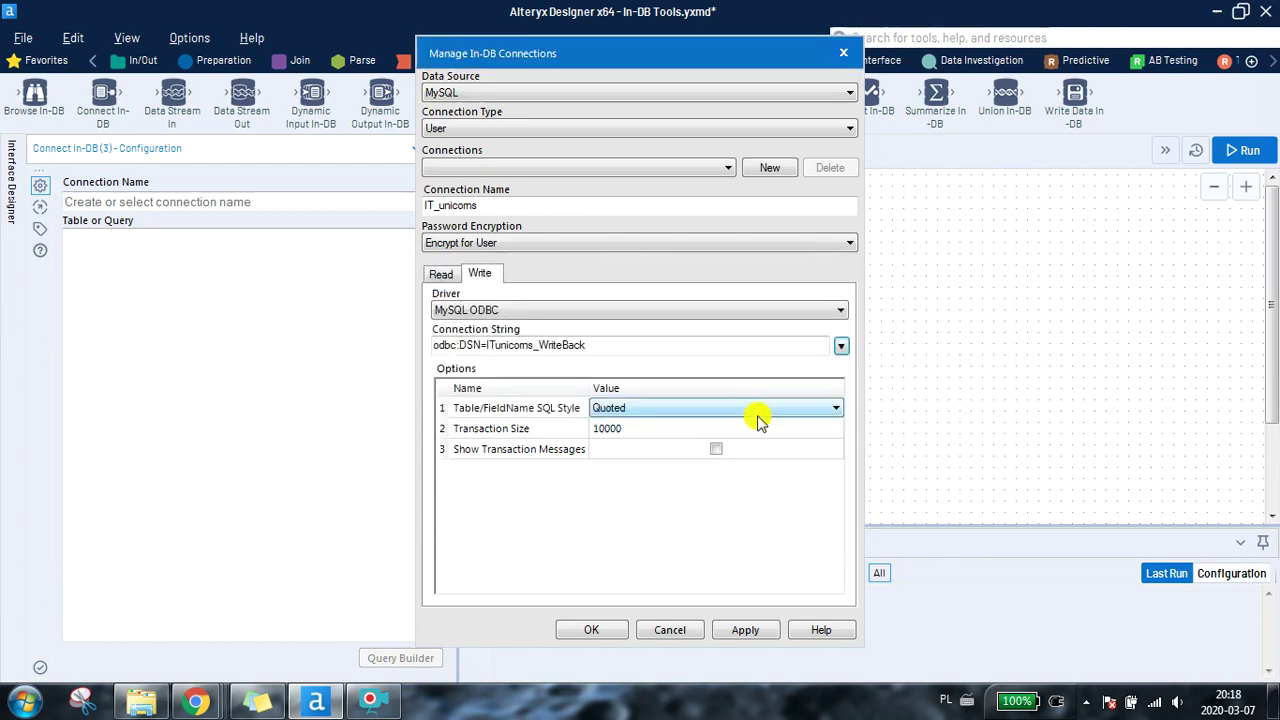
{"action": "left_click", "coordinate": [749, 632]}
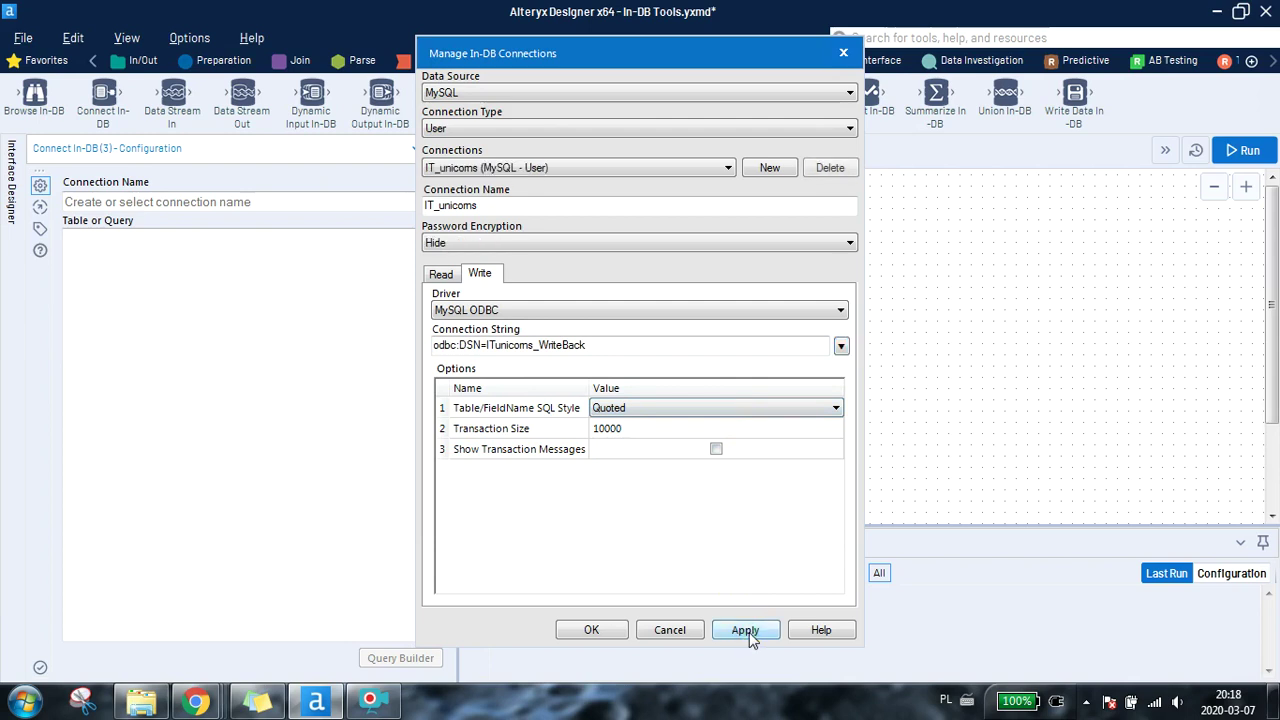
{"action": "left_click", "coordinate": [592, 629]}
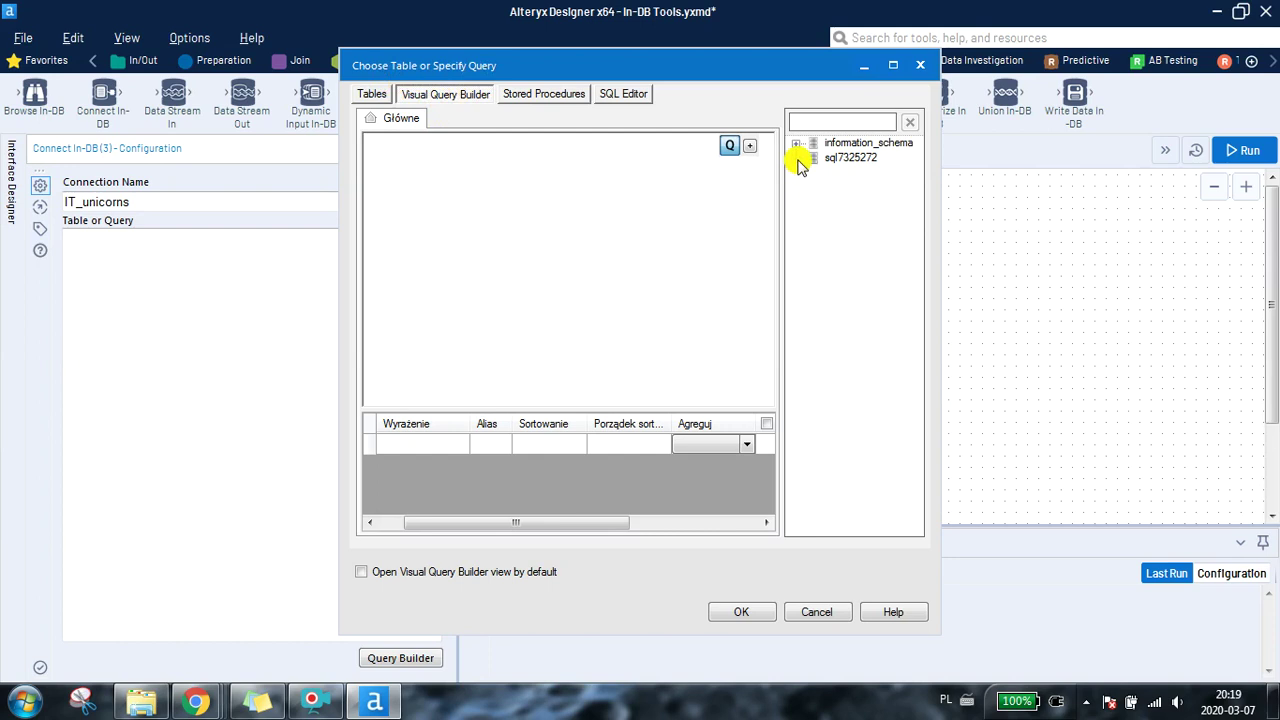
Step: Build a query selecting id, empl_fname and empl_lname from IT_unicorns in sql7325272
{"action": "left_click", "coordinate": [796, 158]}
{"action": "left_click", "coordinate": [814, 174]}
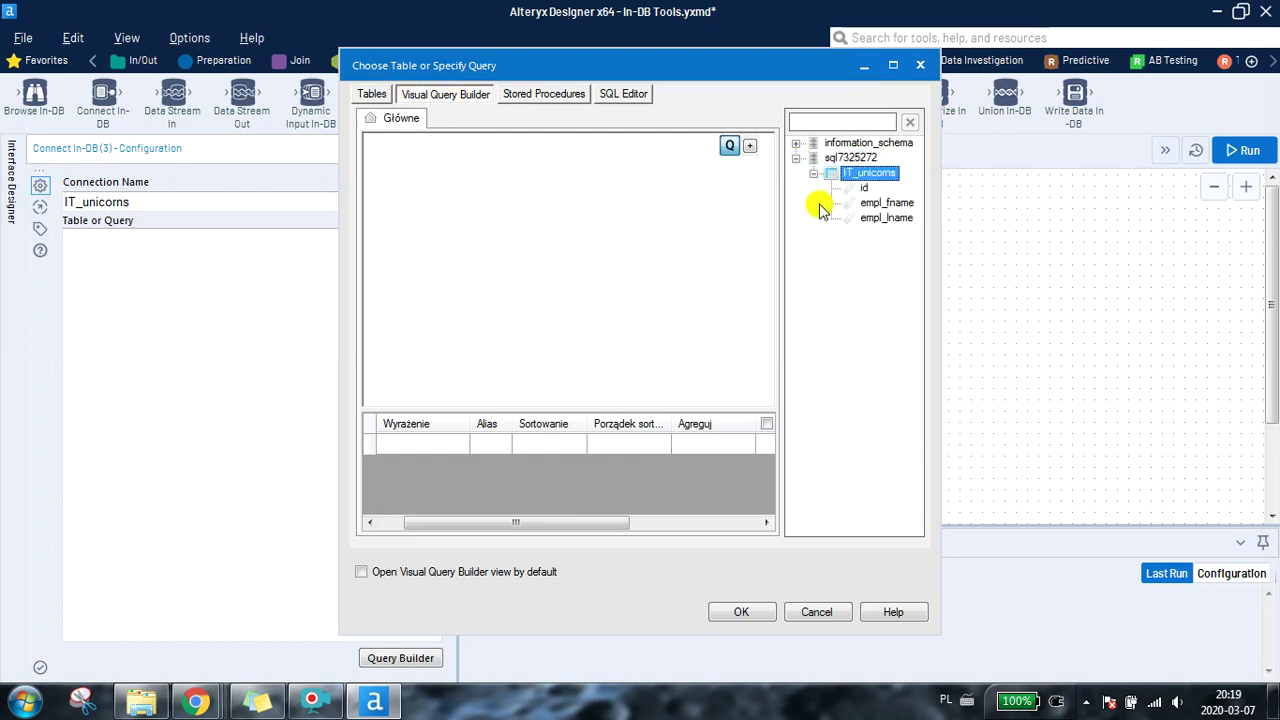
{"action": "left_click_drag", "start_coordinate": [862, 192], "coordinate": [599, 170]}
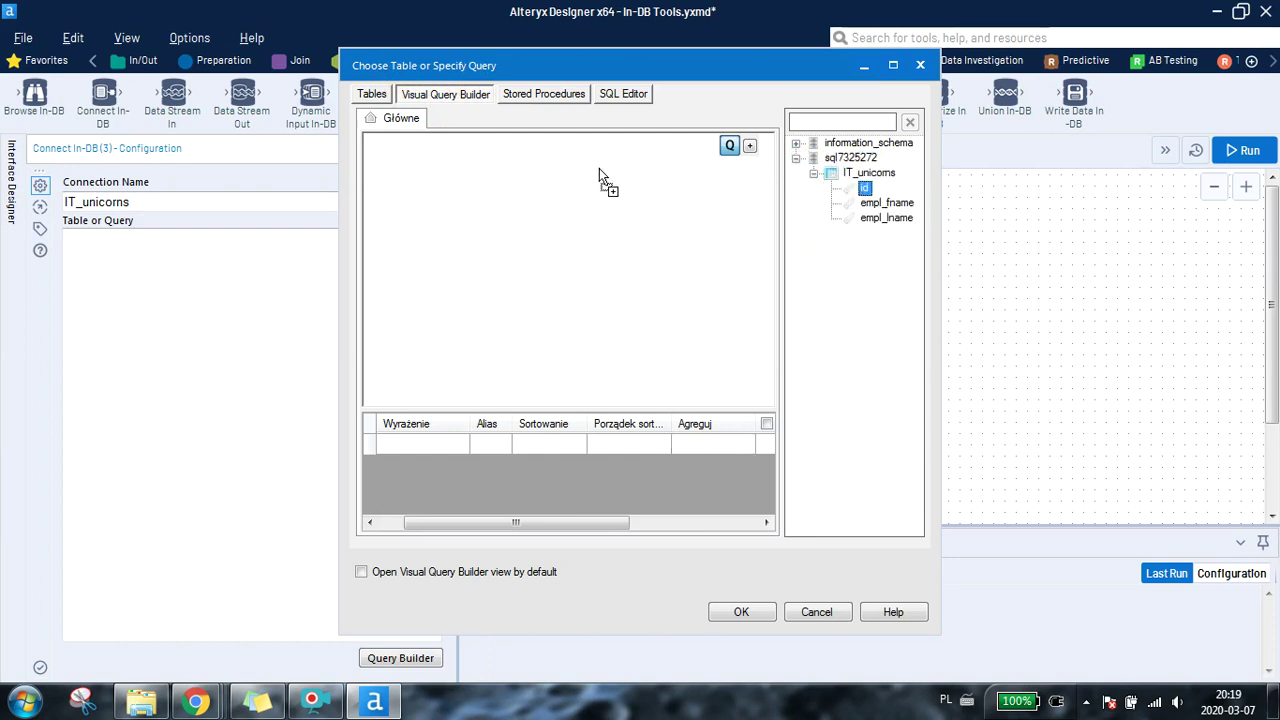
{"action": "left_click_drag", "start_coordinate": [450, 182], "coordinate": [450, 184]}
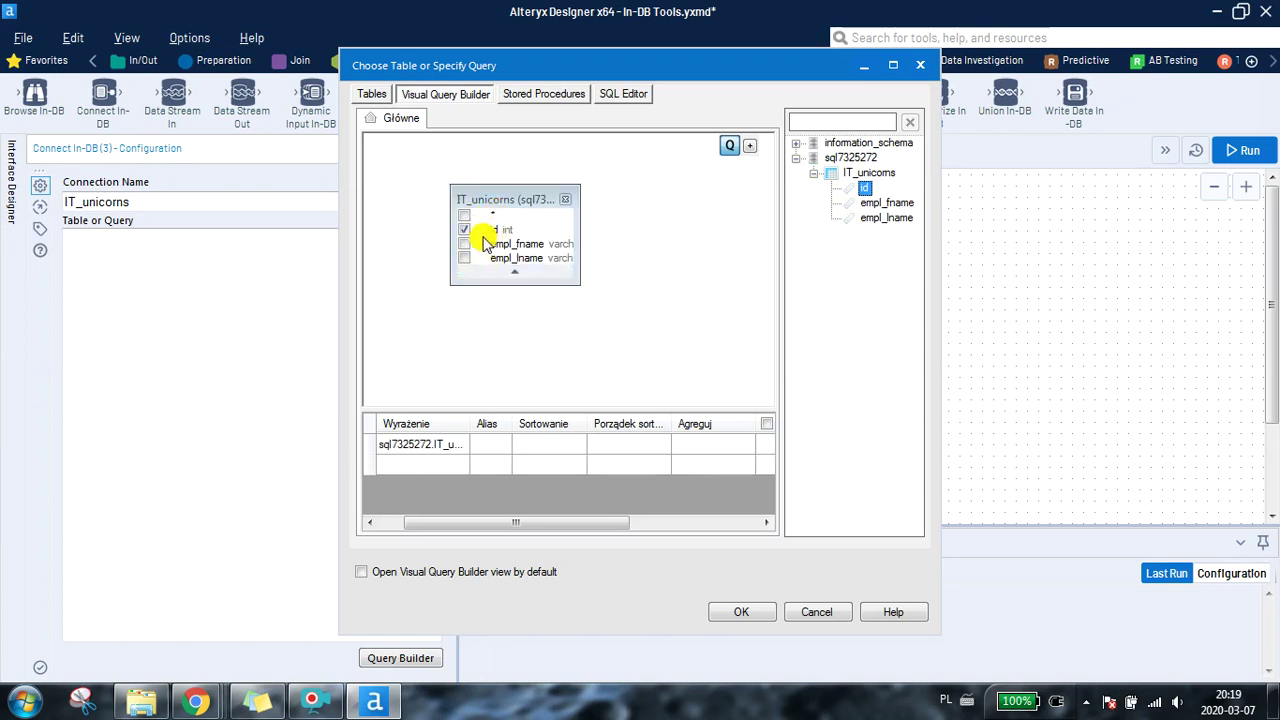
{"action": "left_click", "coordinate": [464, 244]}
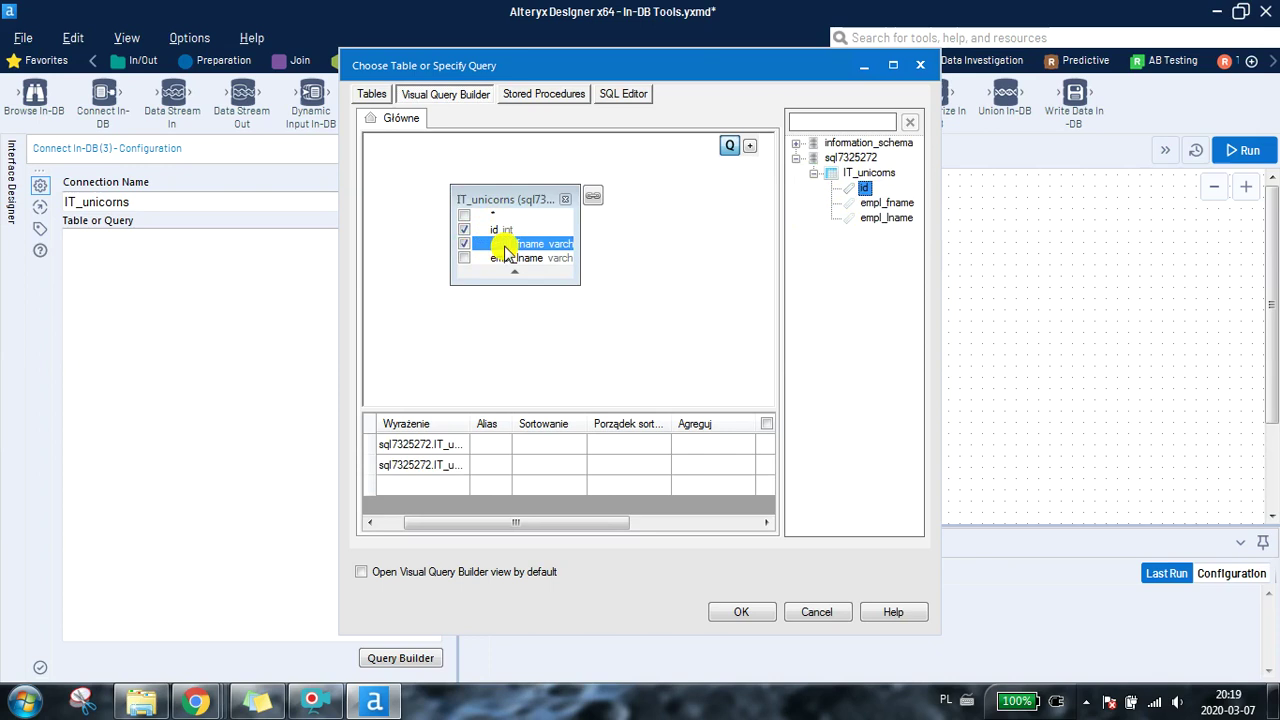
{"action": "left_click", "coordinate": [464, 258]}
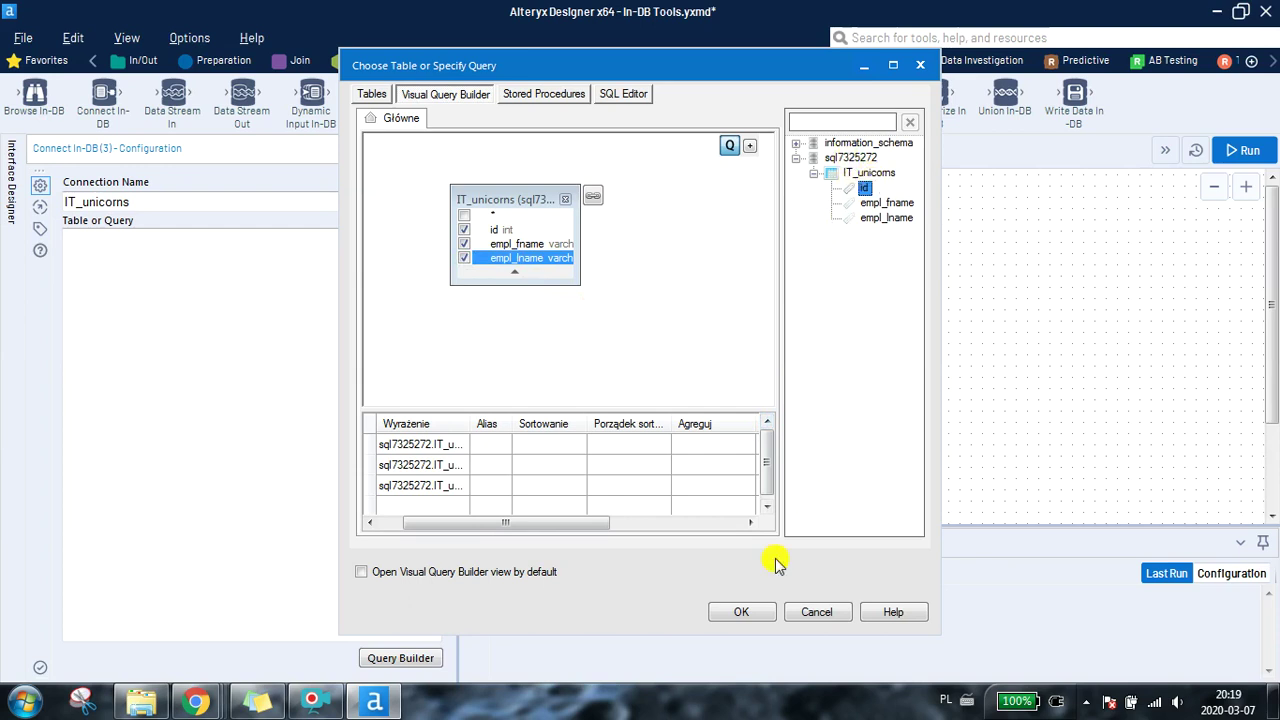
{"action": "left_click", "coordinate": [740, 618]}
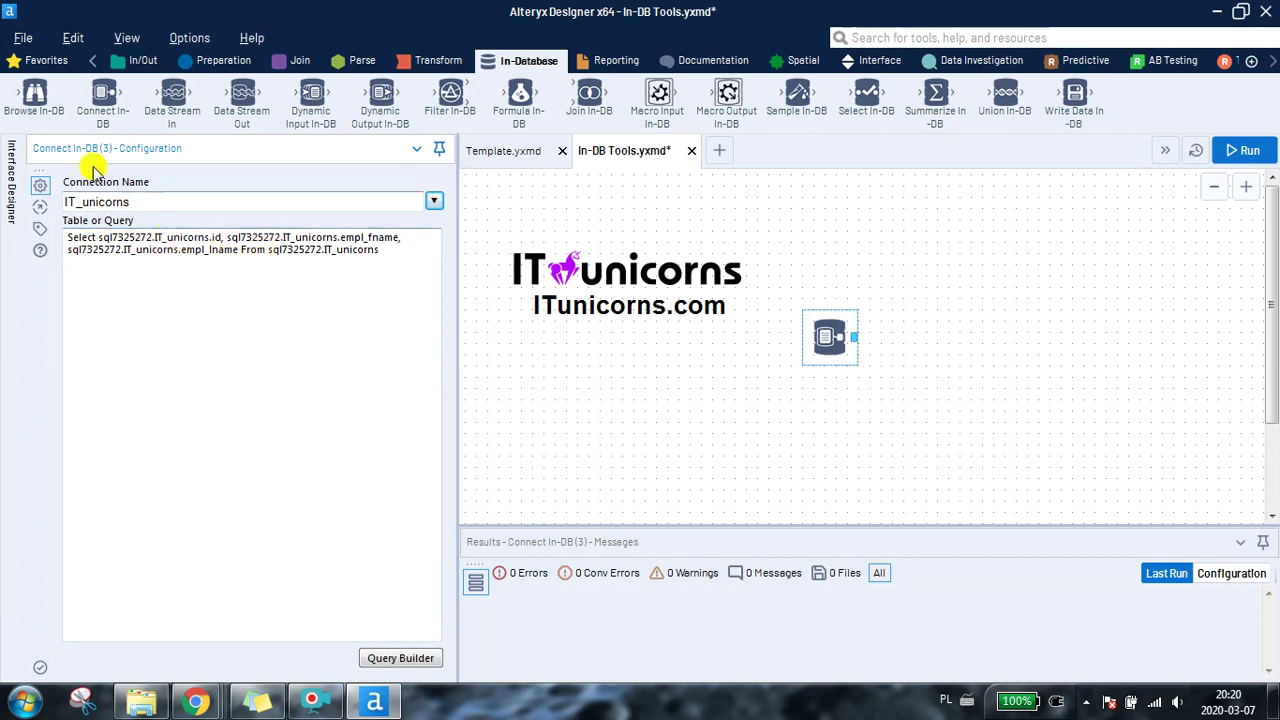
Step: Attach a Browse In-DB tool with caching disabled after Connect In-DB and run the workflow
{"action": "left_click_drag", "start_coordinate": [34, 92], "coordinate": [913, 341]}
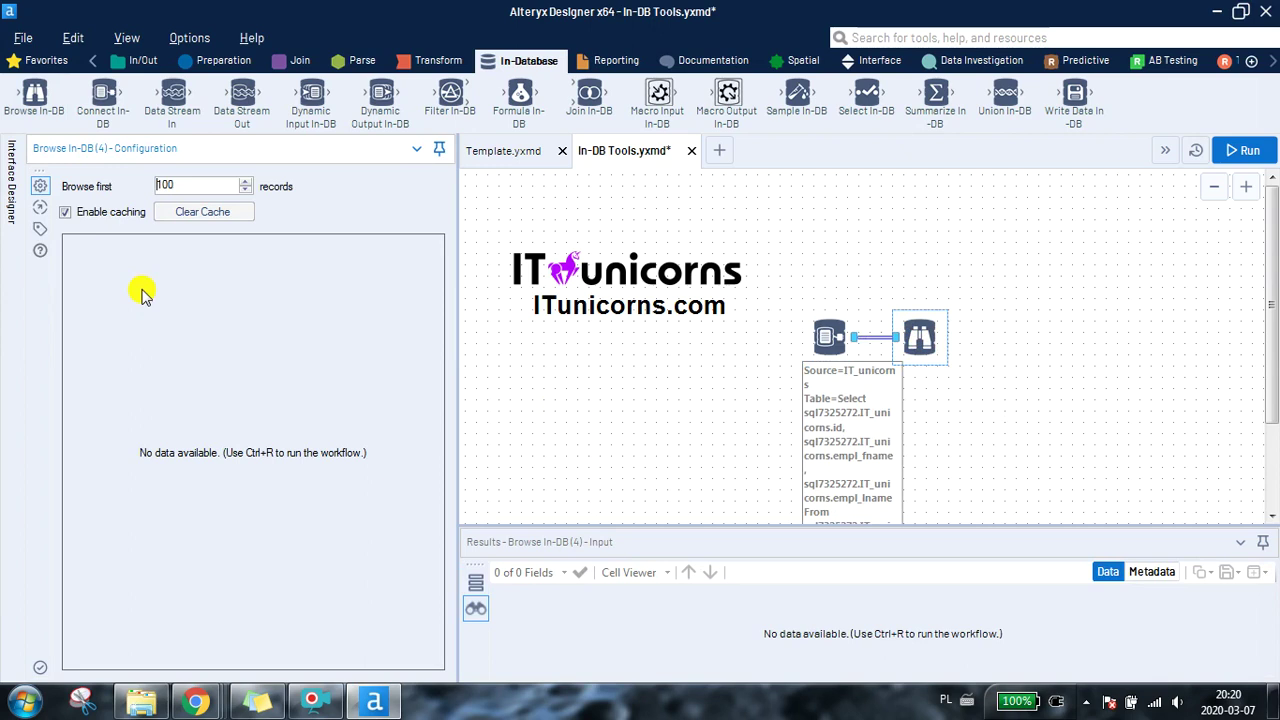
{"action": "left_click", "coordinate": [66, 214]}
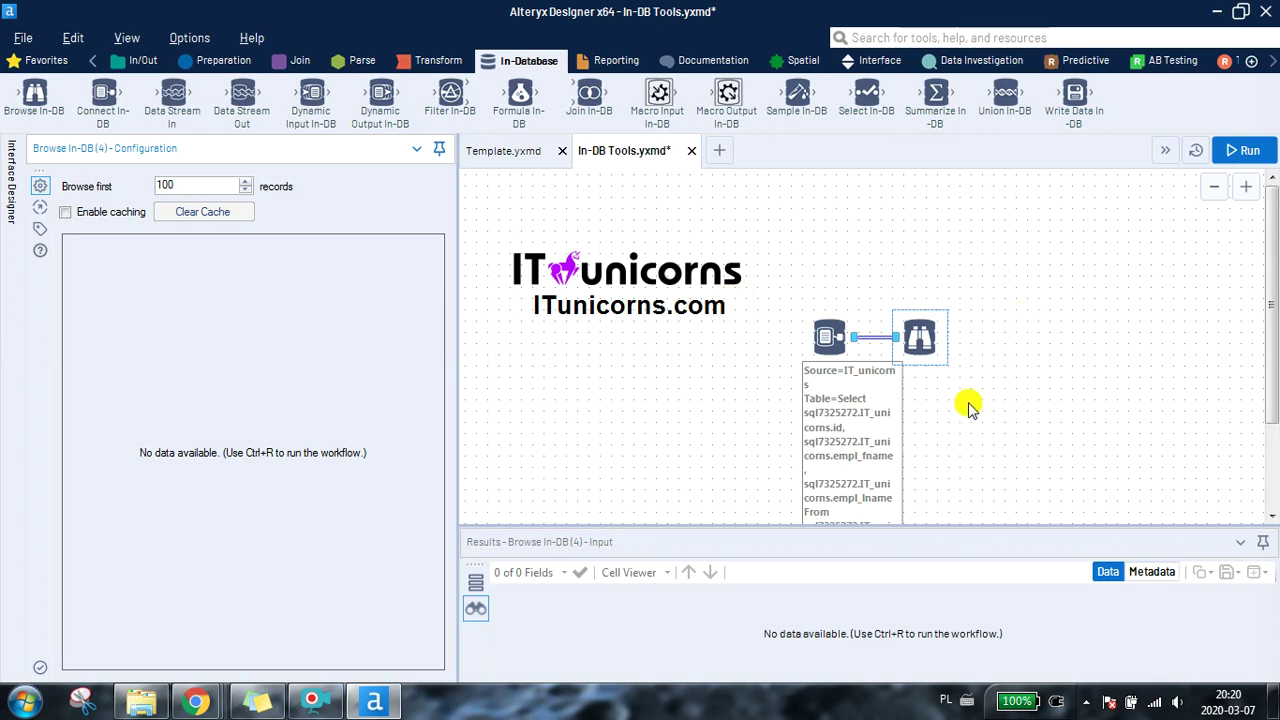
{"action": "left_click", "coordinate": [993, 373]}
{"action": "key", "text": "ctrl+r"}
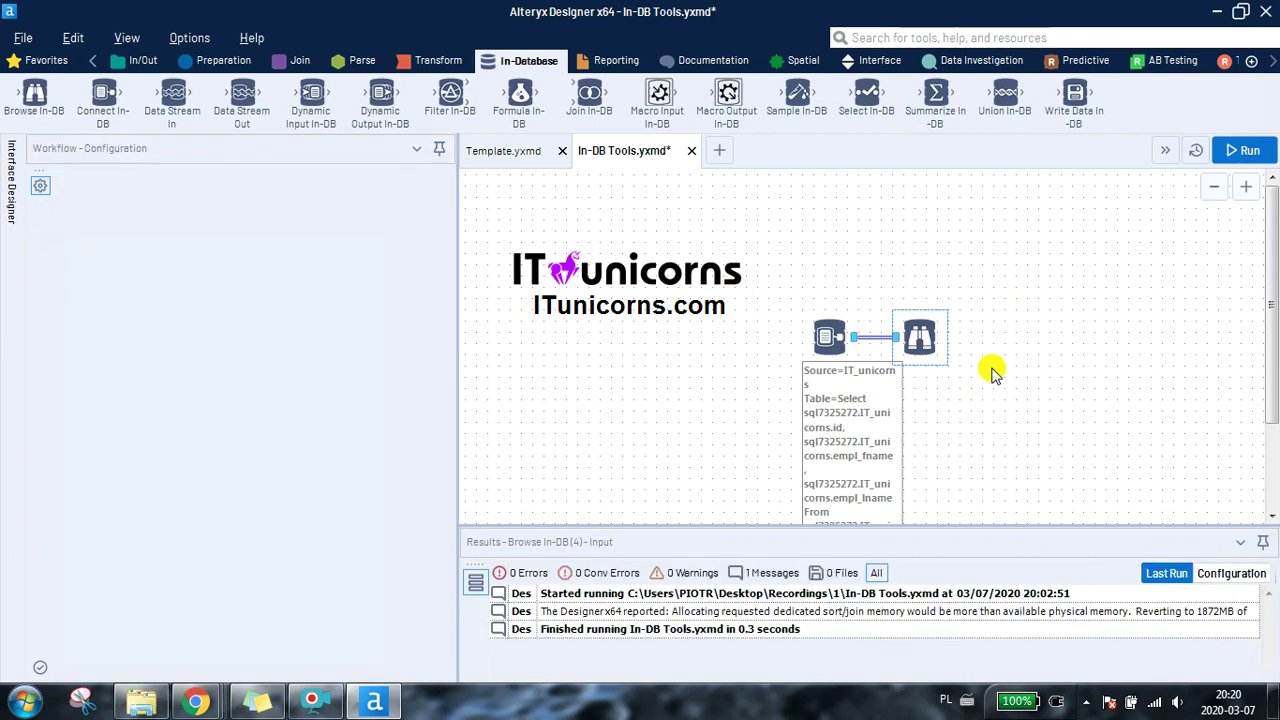
Step: Rerun the workflow and inspect the single browsed record: id 1, IT, unicorns
{"action": "left_click", "coordinate": [1236, 160]}
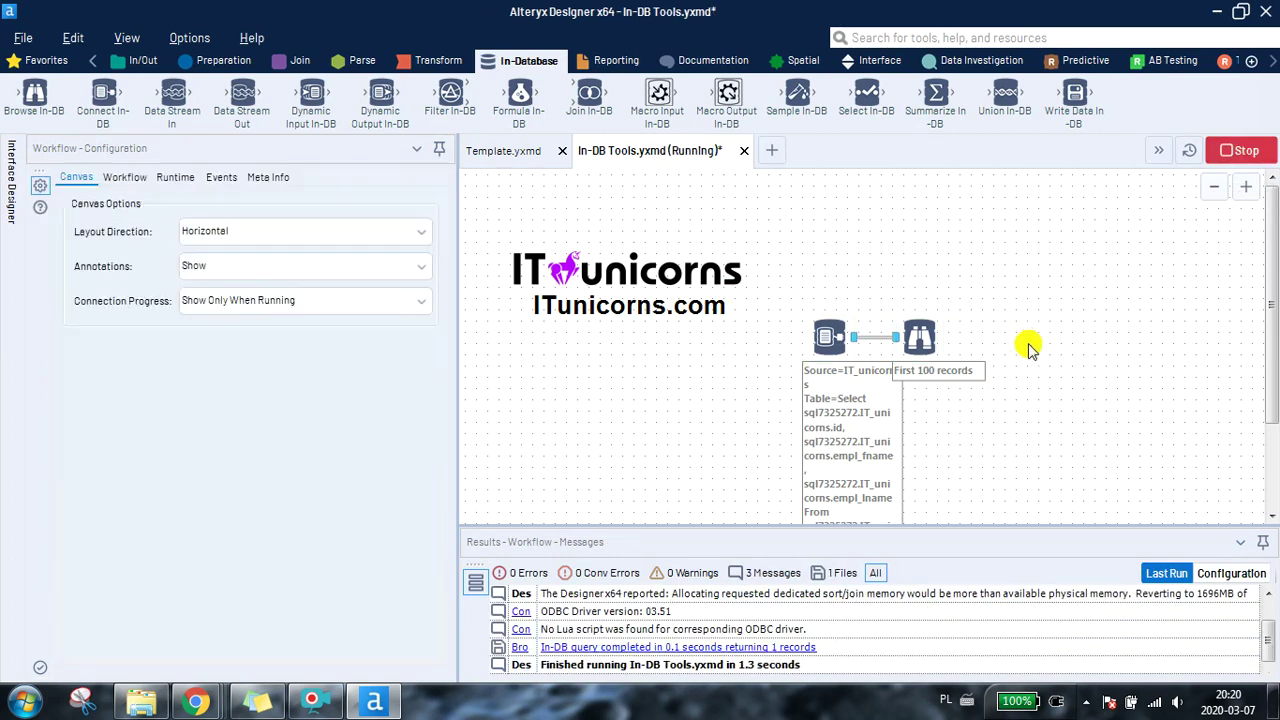
{"action": "left_click", "coordinate": [917, 338]}
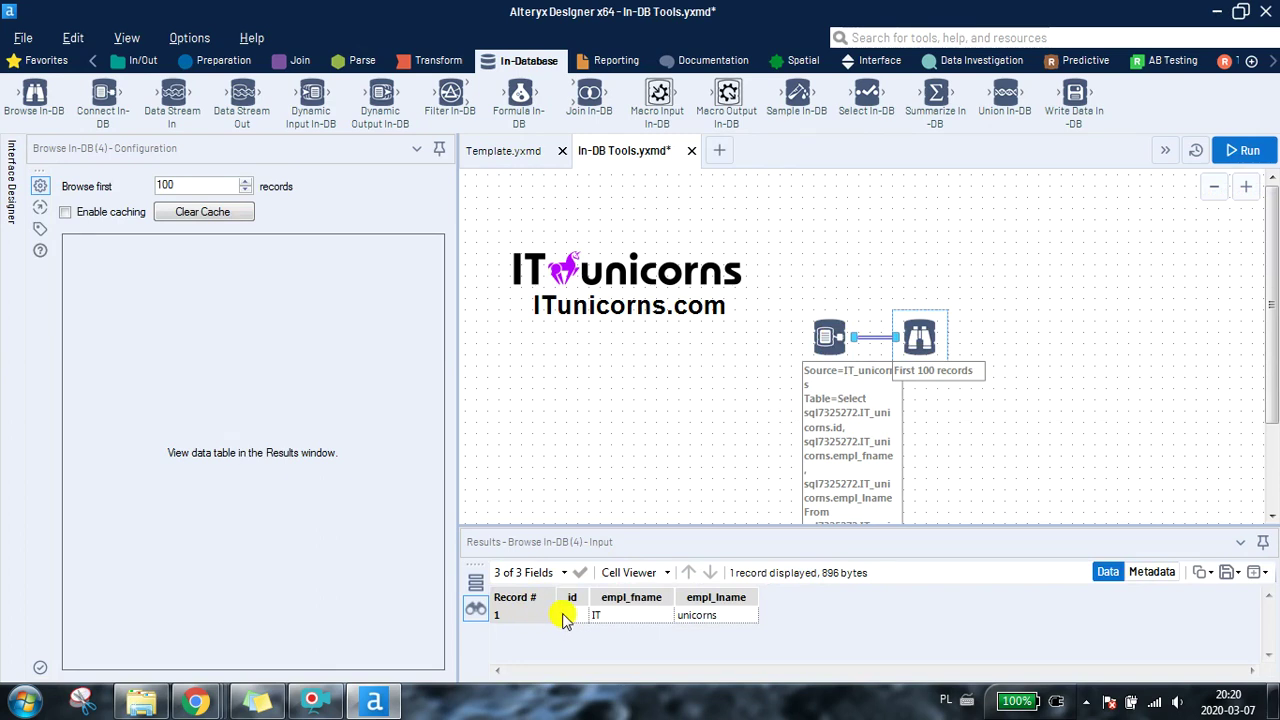
{"action": "left_click_drag", "start_coordinate": [563, 615], "coordinate": [690, 622]}
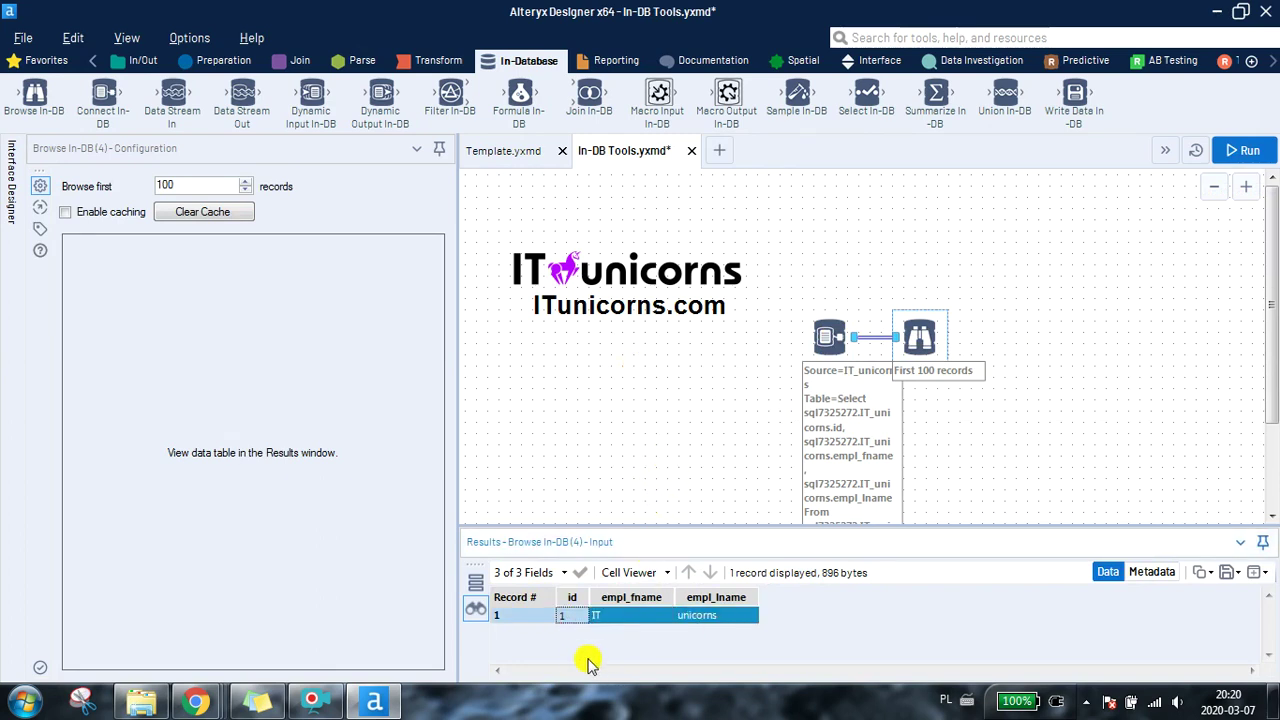
{"action": "left_click", "coordinate": [573, 617]}
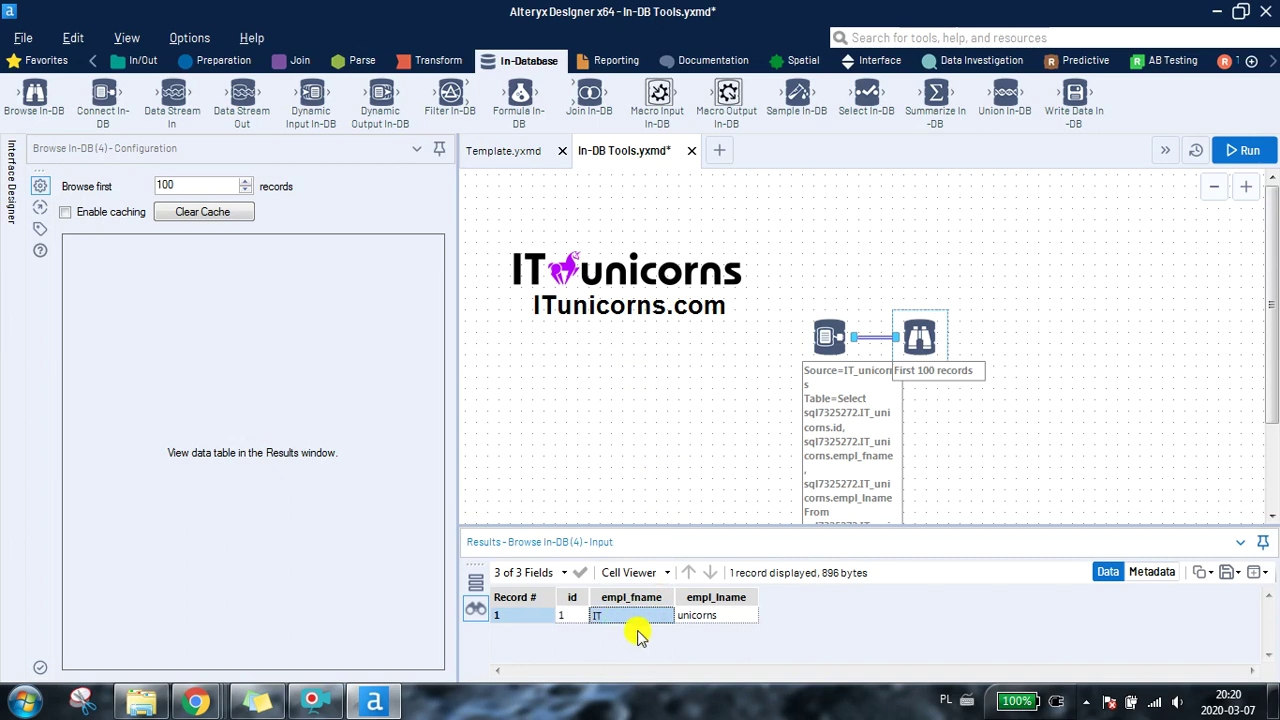
{"action": "left_click", "coordinate": [700, 616]}
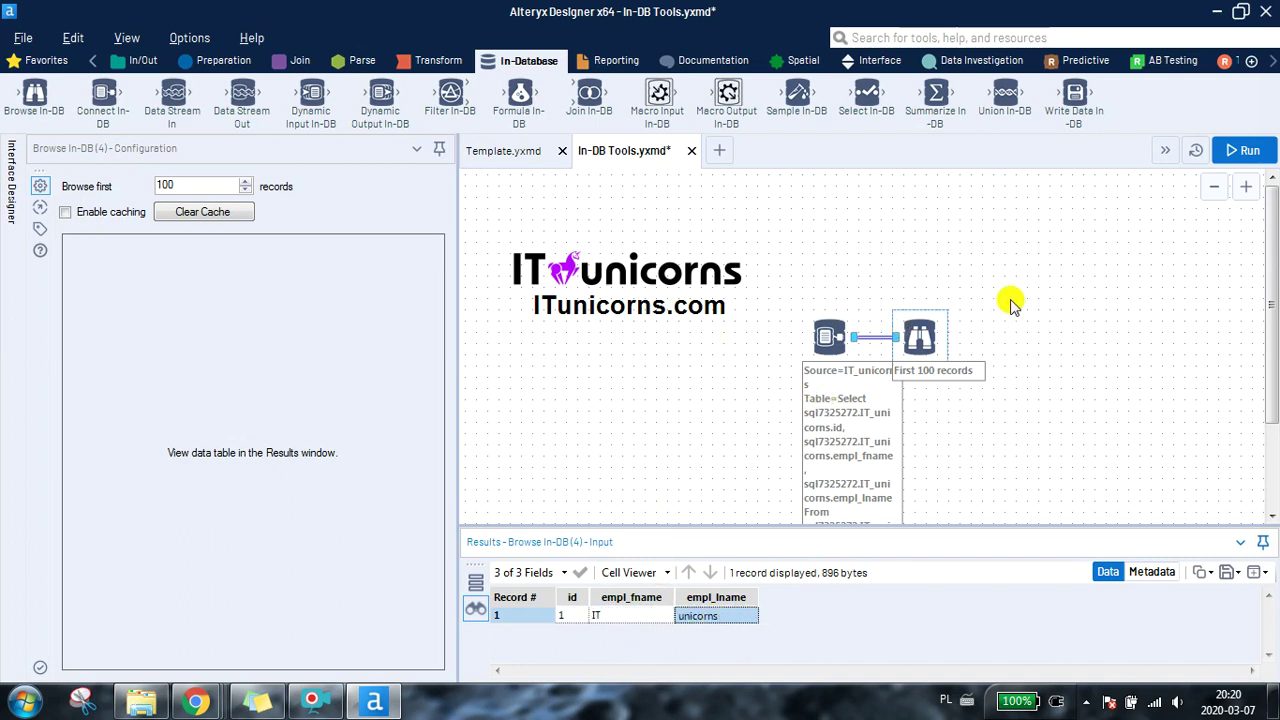
Step: Replace the connection and browse tools with a Text Input headed id, empl_fname, empl_lname
{"action": "left_click", "coordinate": [824, 350]}
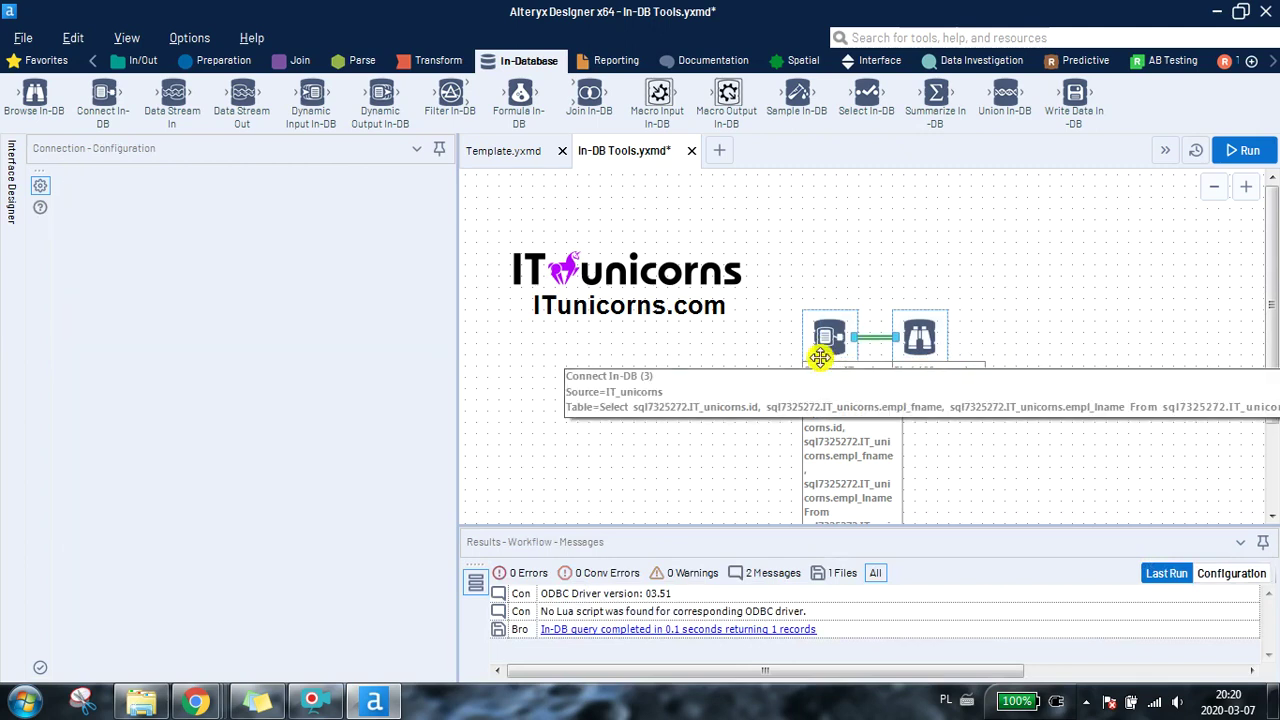
{"action": "key", "text": "Delete"}
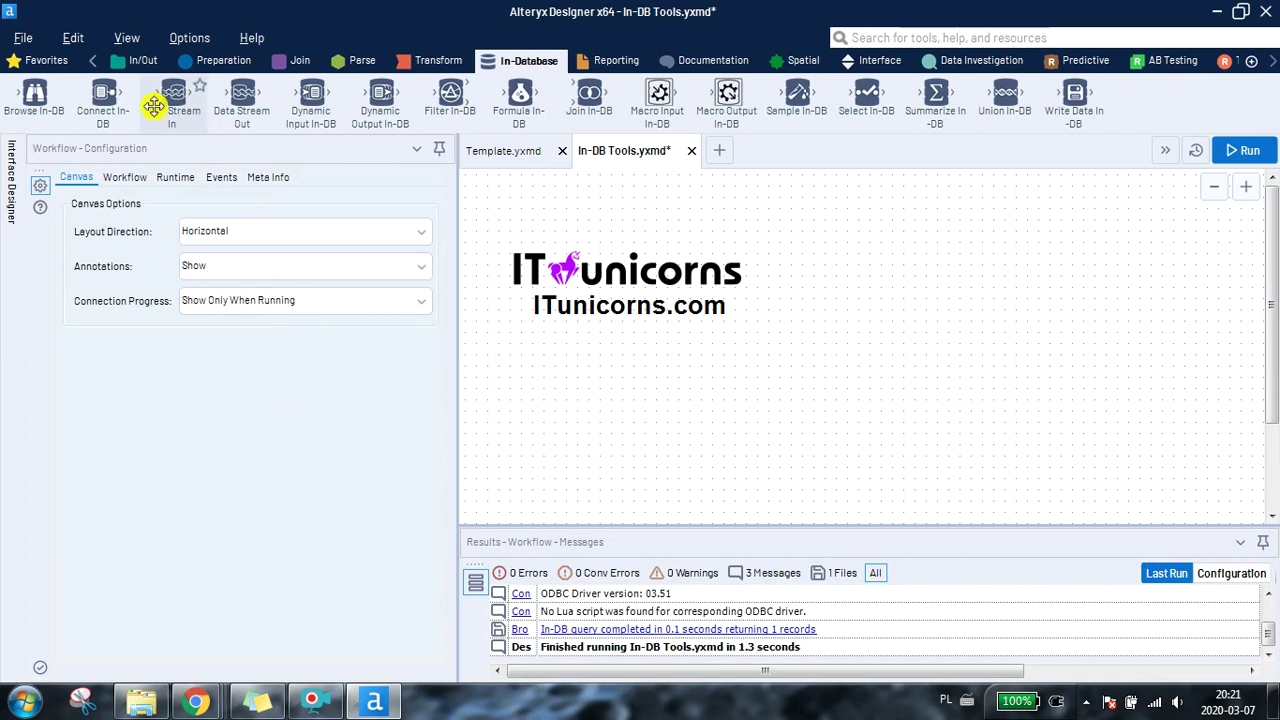
{"action": "left_click", "coordinate": [140, 60]}
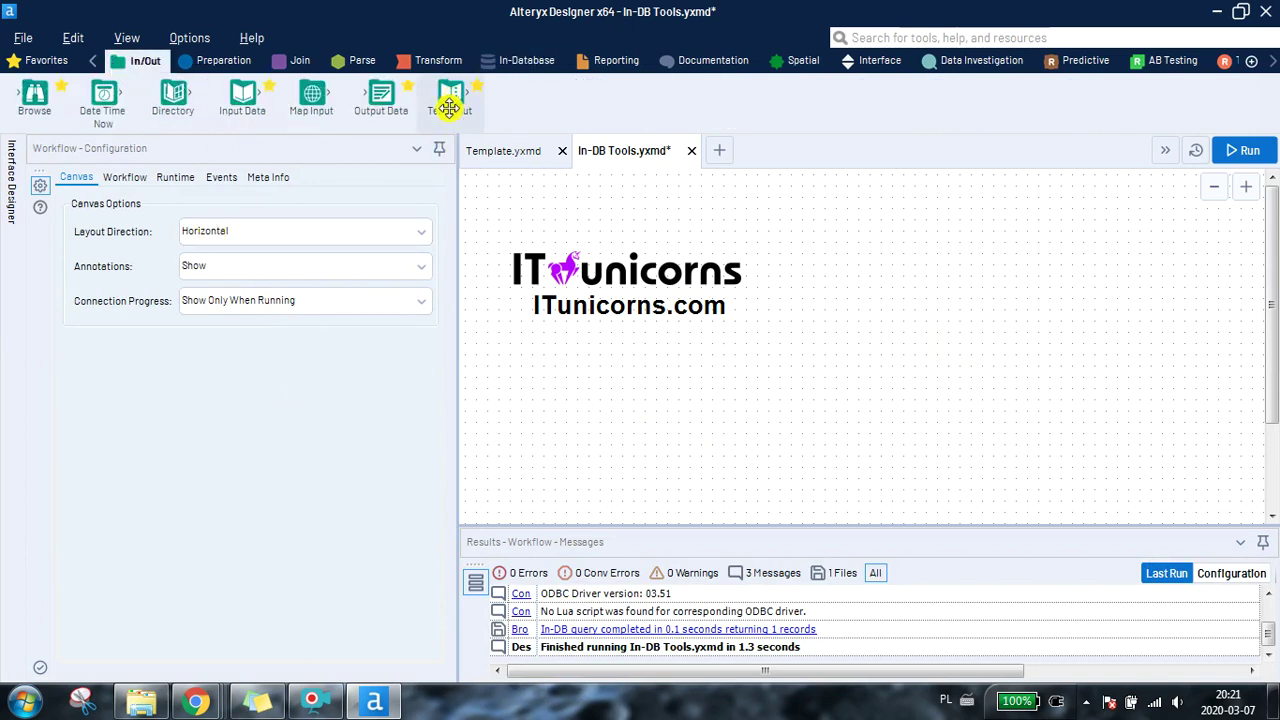
{"action": "left_click_drag", "start_coordinate": [446, 98], "coordinate": [639, 382]}
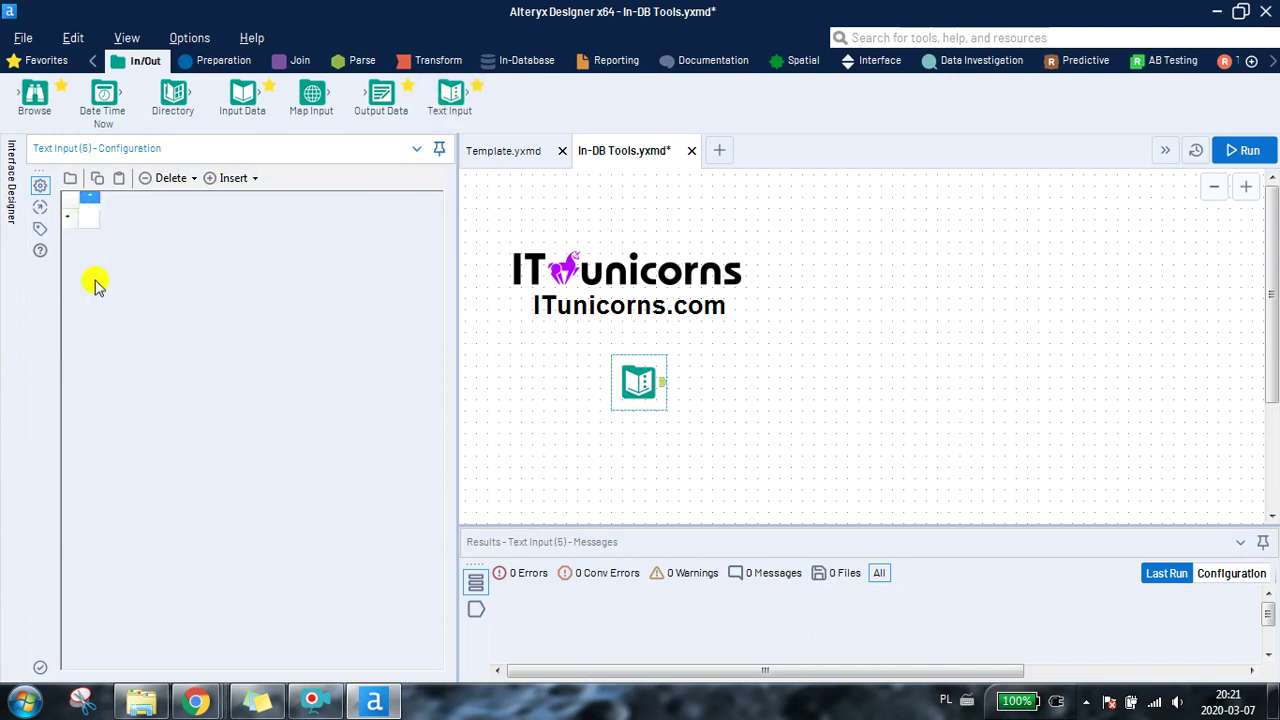
{"action": "key", "text": "Tab"}
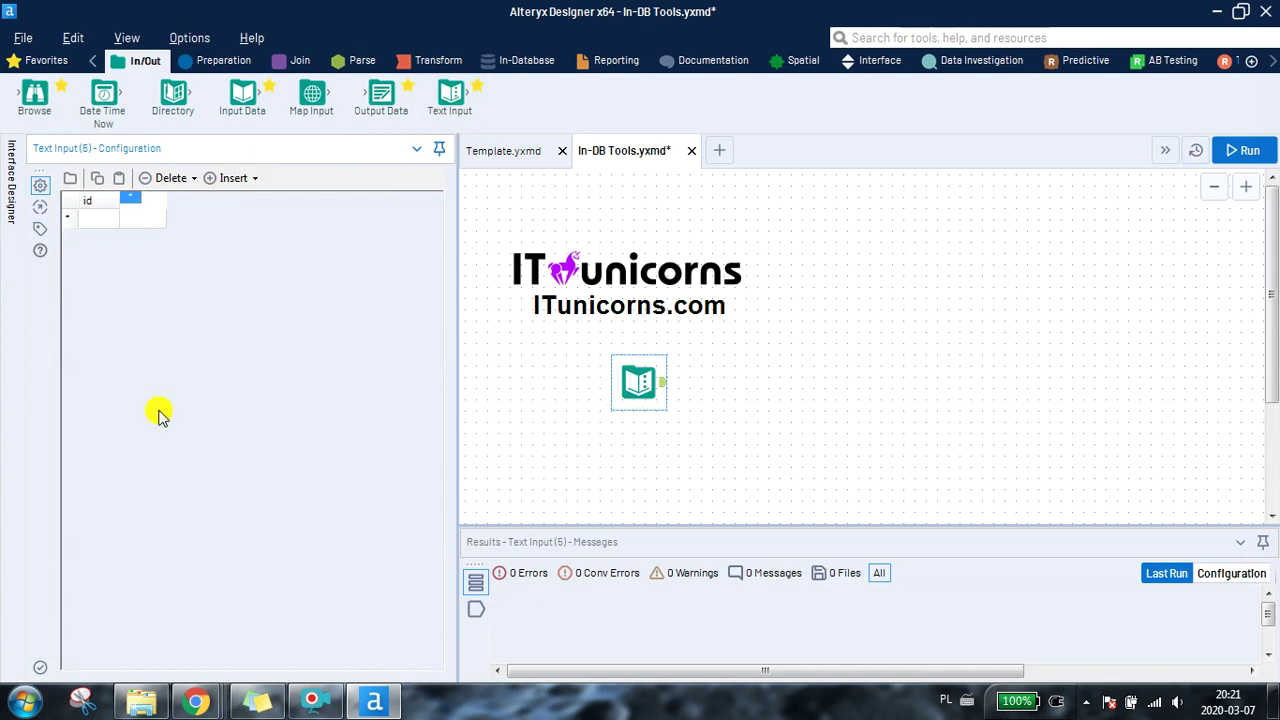
{"action": "type", "text": "empl_fname"}
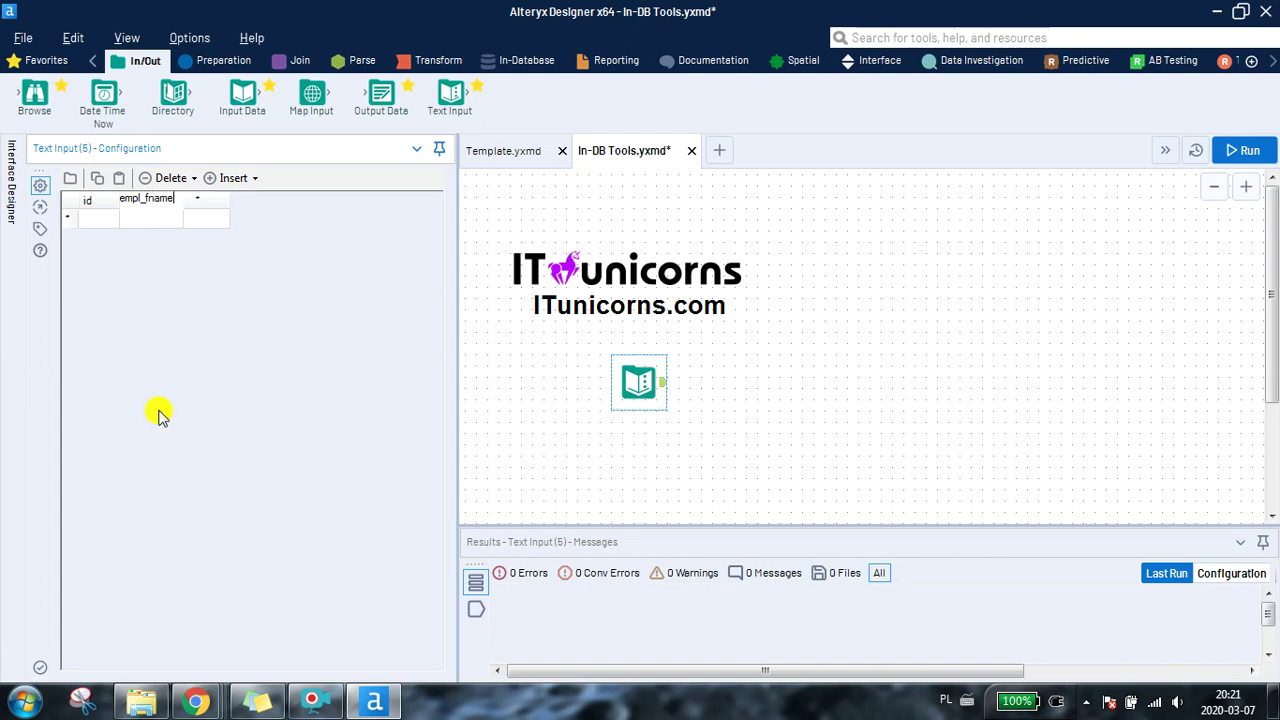
{"action": "left_click", "coordinate": [222, 207]}
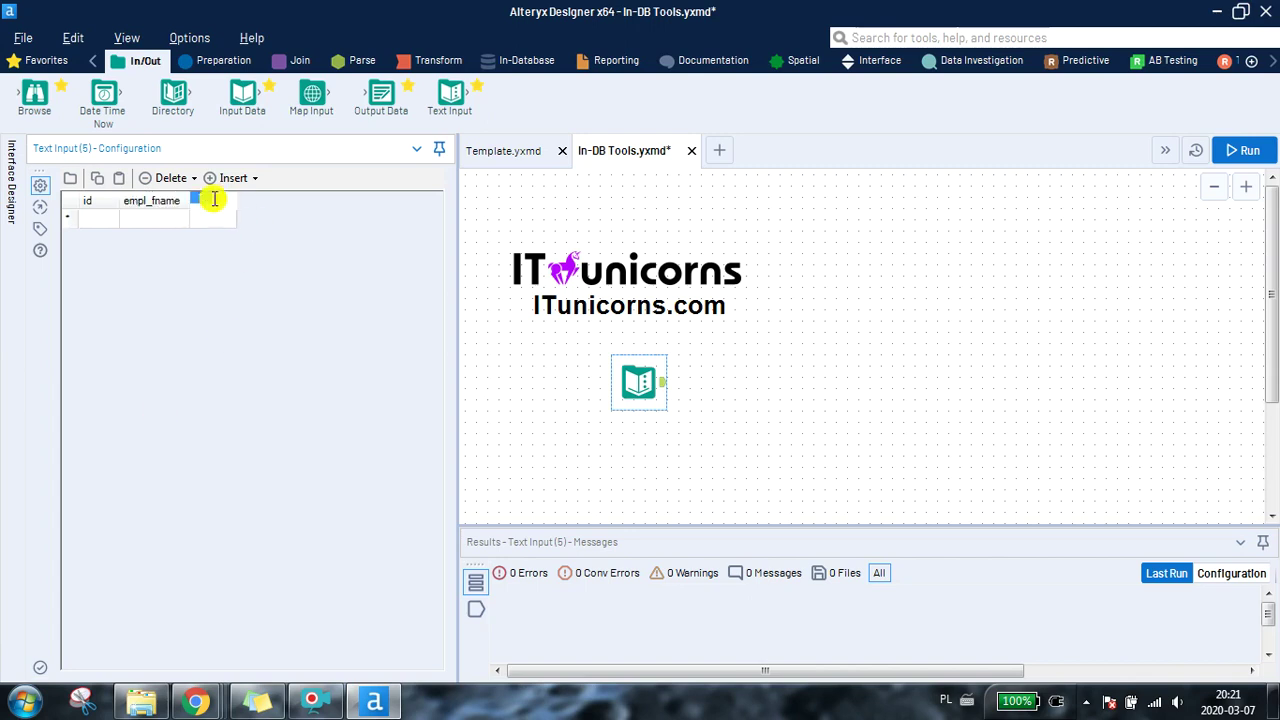
{"action": "type", "text": "empl_lname"}
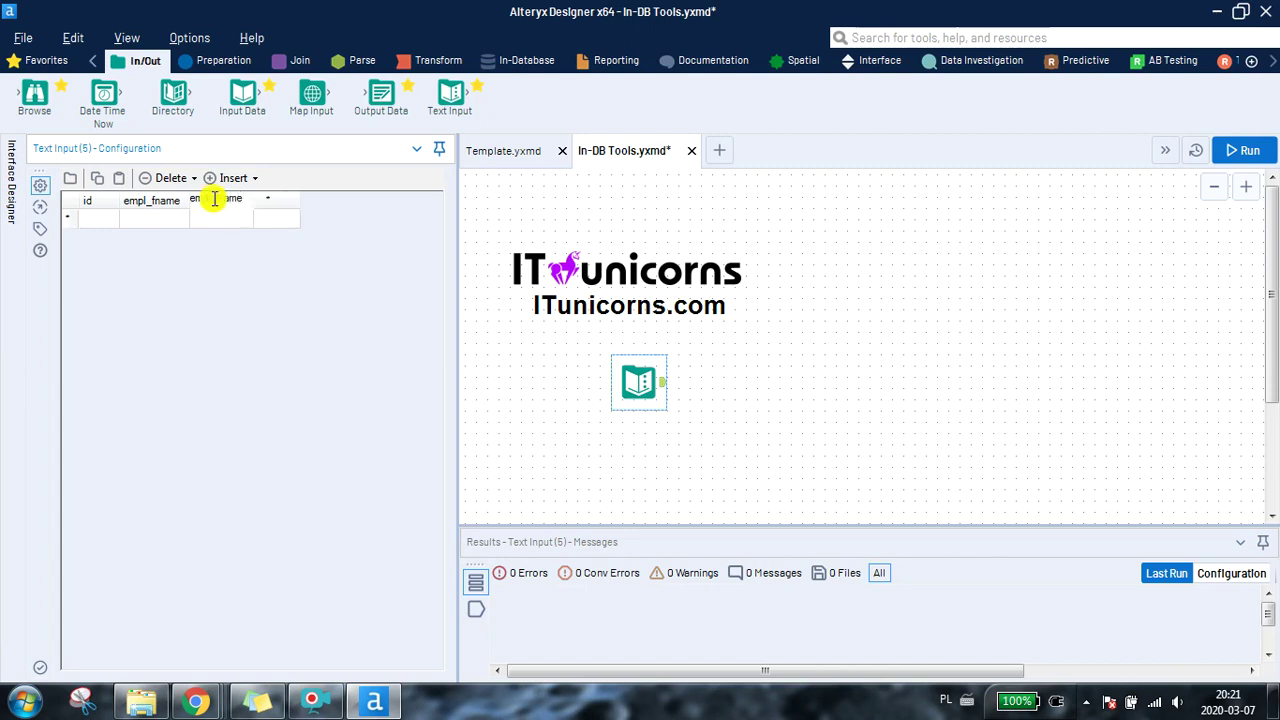
{"action": "left_click", "coordinate": [754, 431]}
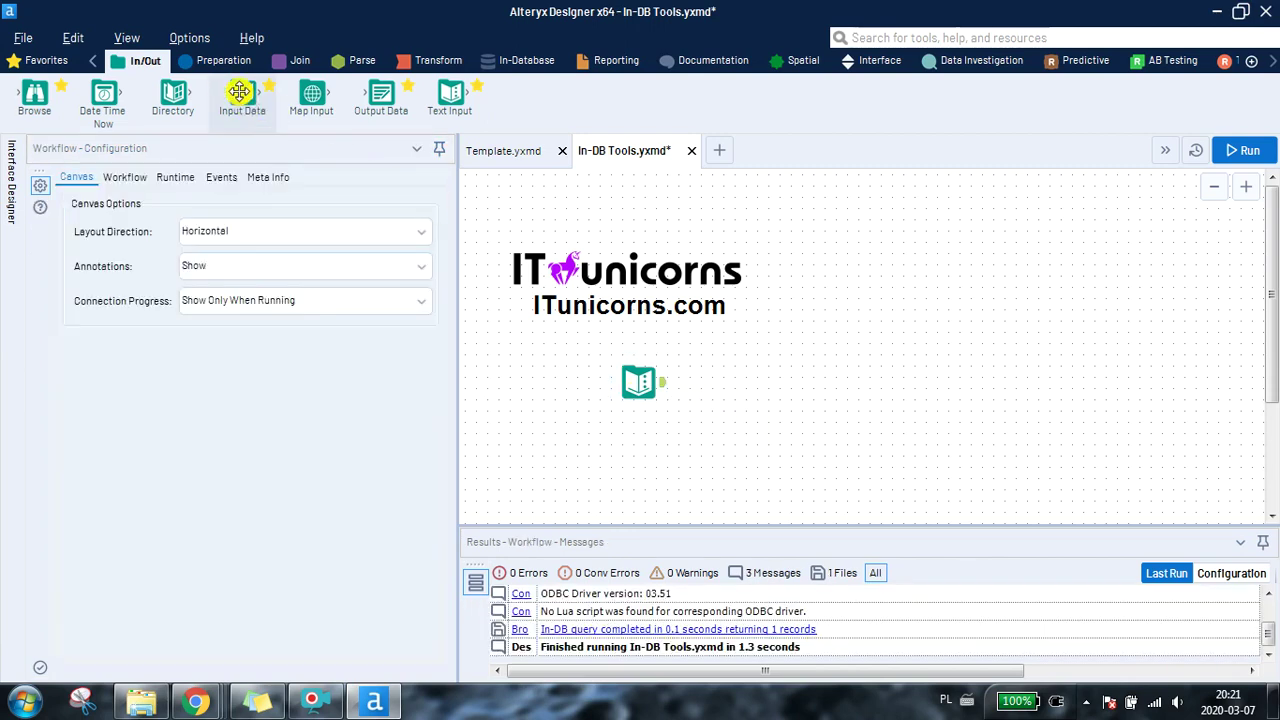
Step: Add a Select tool after the Text Input and set id to Int32
{"action": "left_click", "coordinate": [195, 60]}
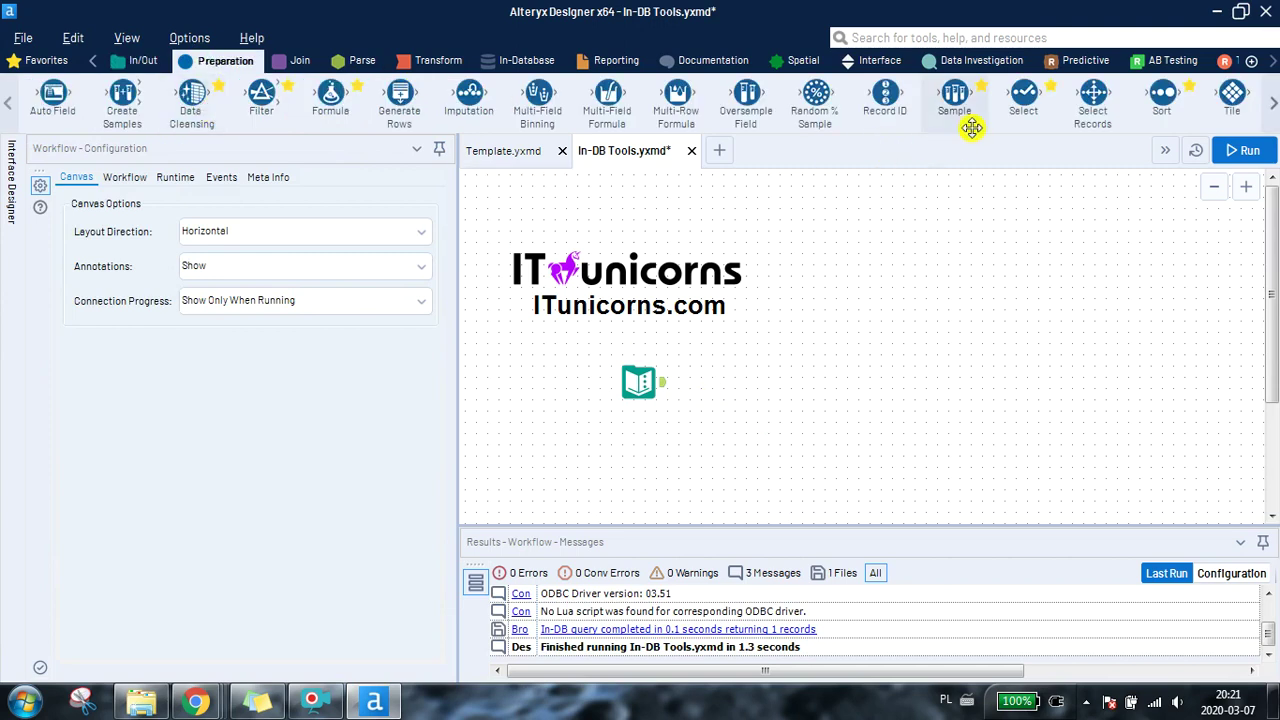
{"action": "left_click_drag", "start_coordinate": [1020, 100], "coordinate": [706, 384]}
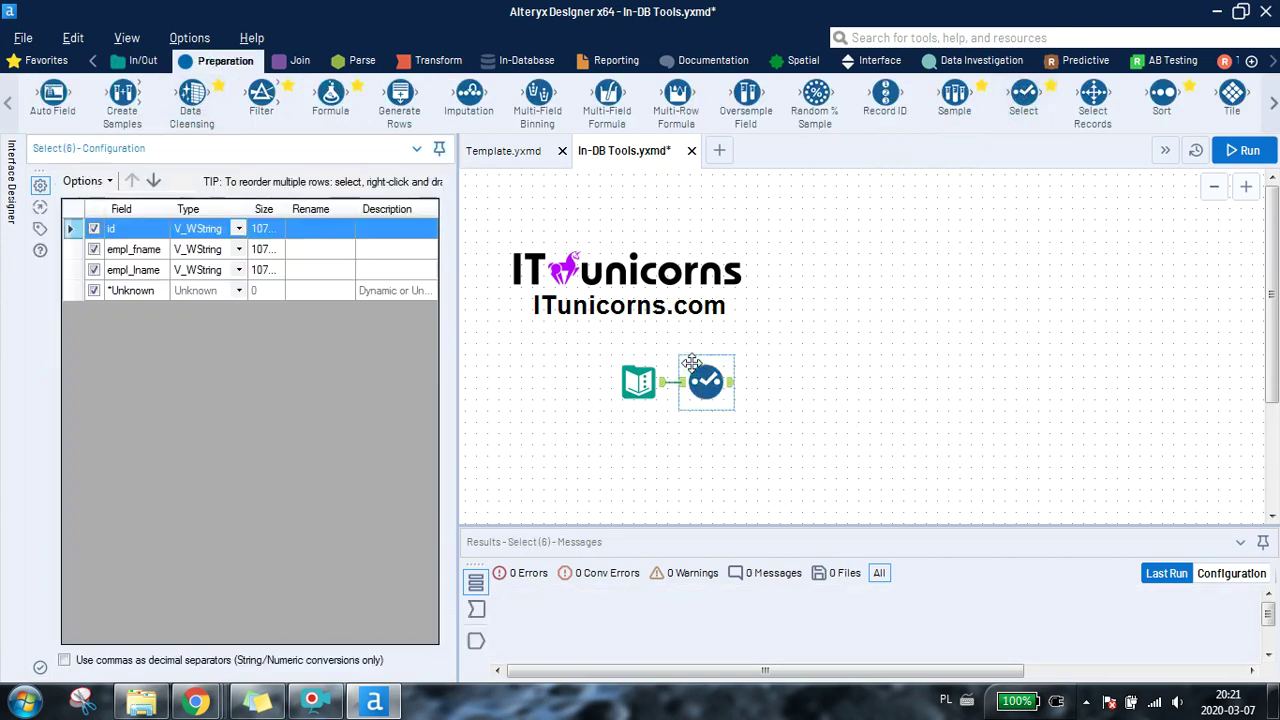
{"action": "left_click", "coordinate": [205, 232]}
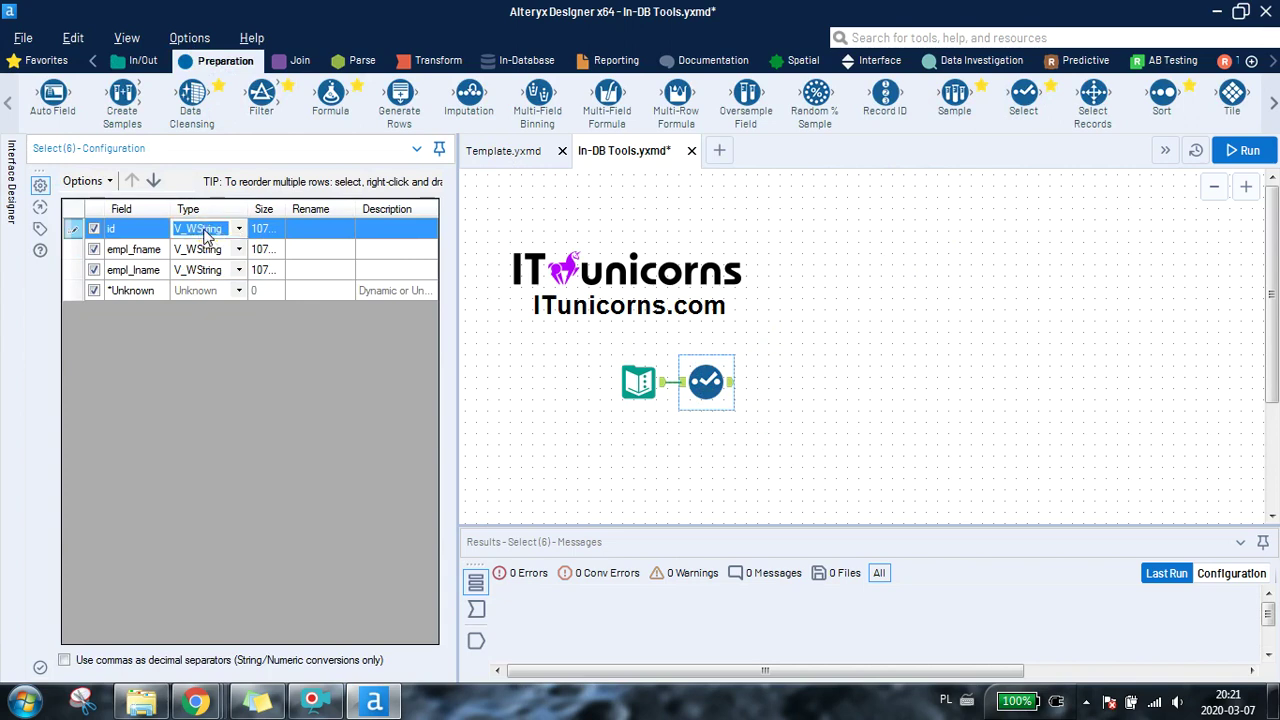
{"action": "left_click_drag", "start_coordinate": [742, 410], "coordinate": [430, 295]}
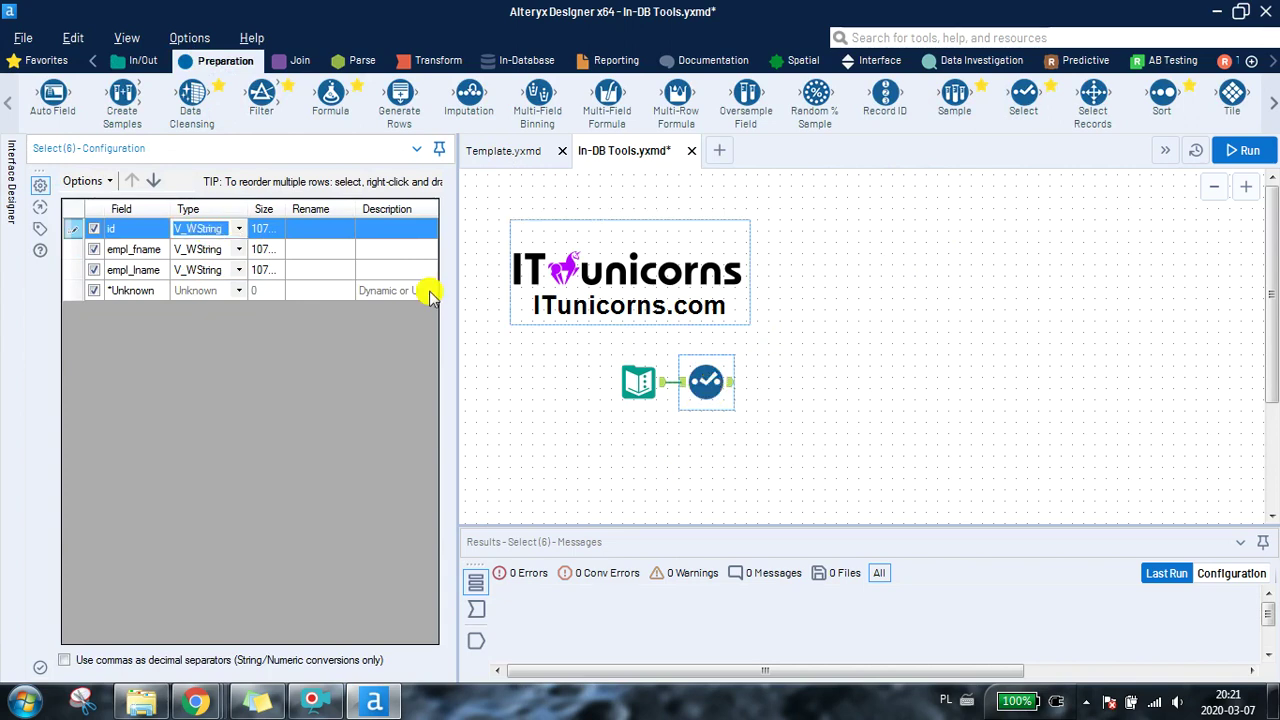
{"action": "left_click", "coordinate": [238, 229]}
{"action": "left_click", "coordinate": [203, 289]}
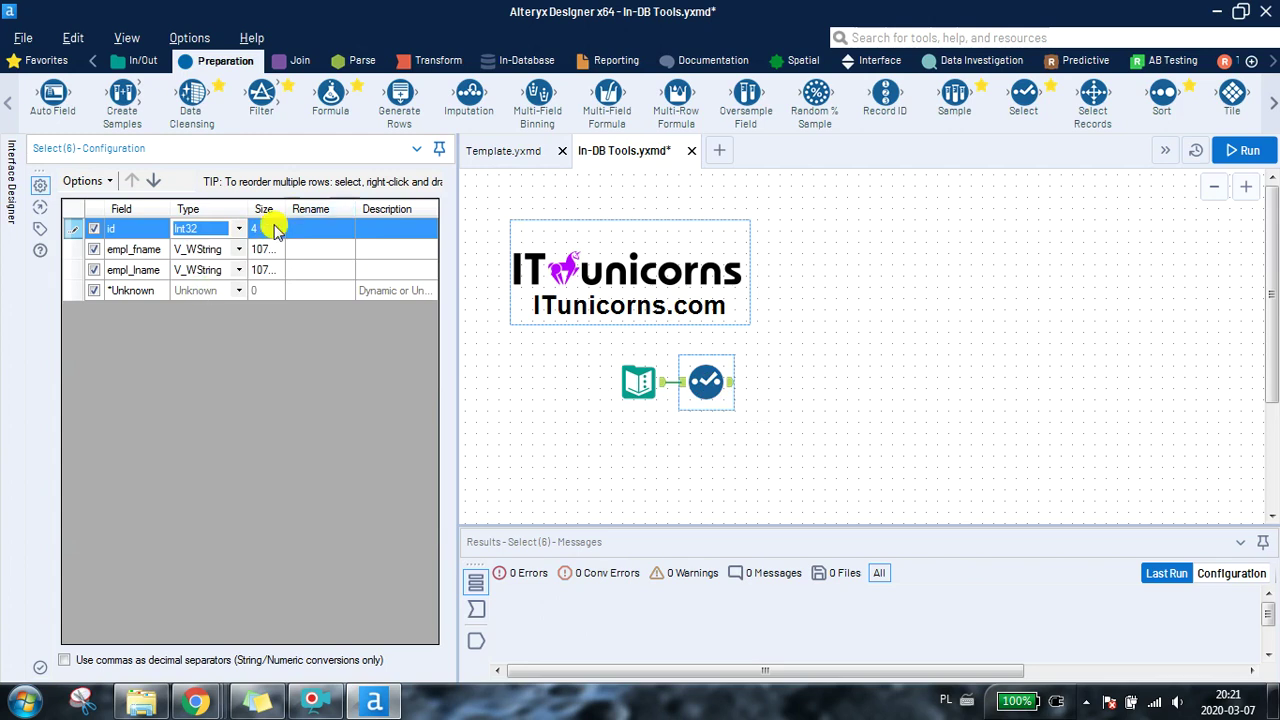
Step: Set empl_fname and empl_lname to V_String size 255, then return to Template.yxmd
{"action": "left_click", "coordinate": [190, 255]}
{"action": "left_click", "coordinate": [188, 250]}
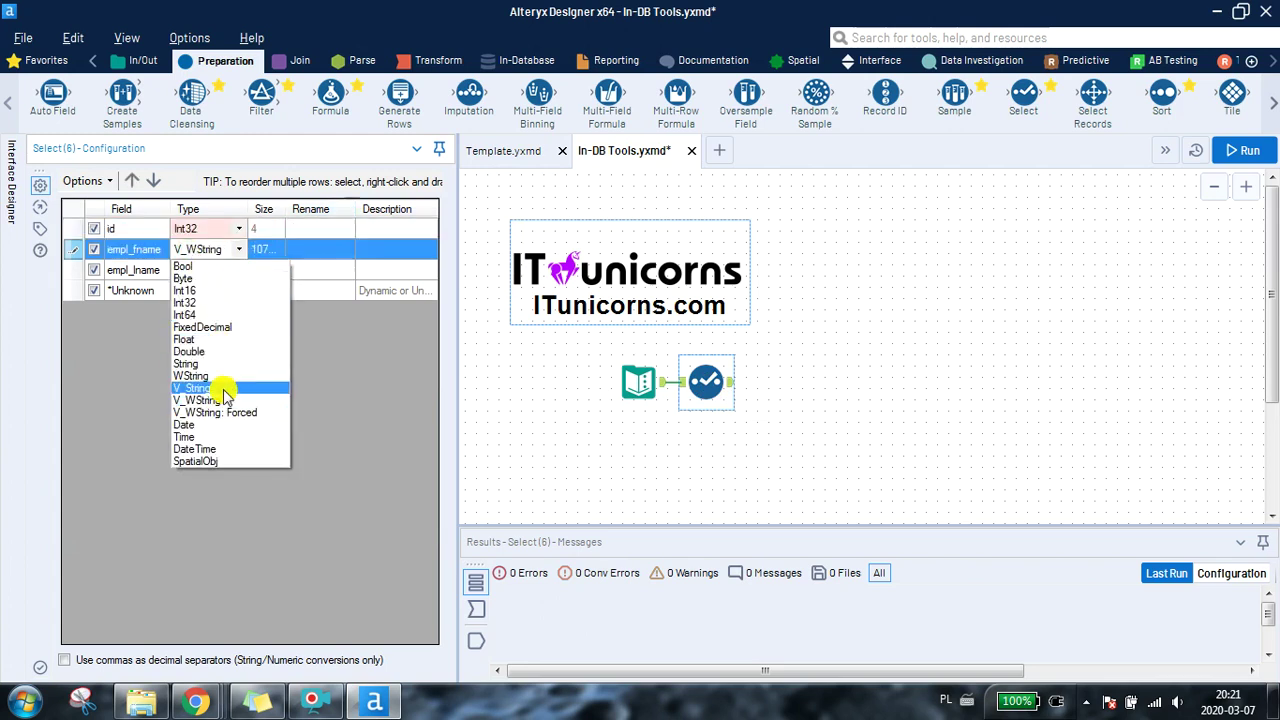
{"action": "left_click", "coordinate": [192, 388]}
{"action": "left_click", "coordinate": [263, 249]}
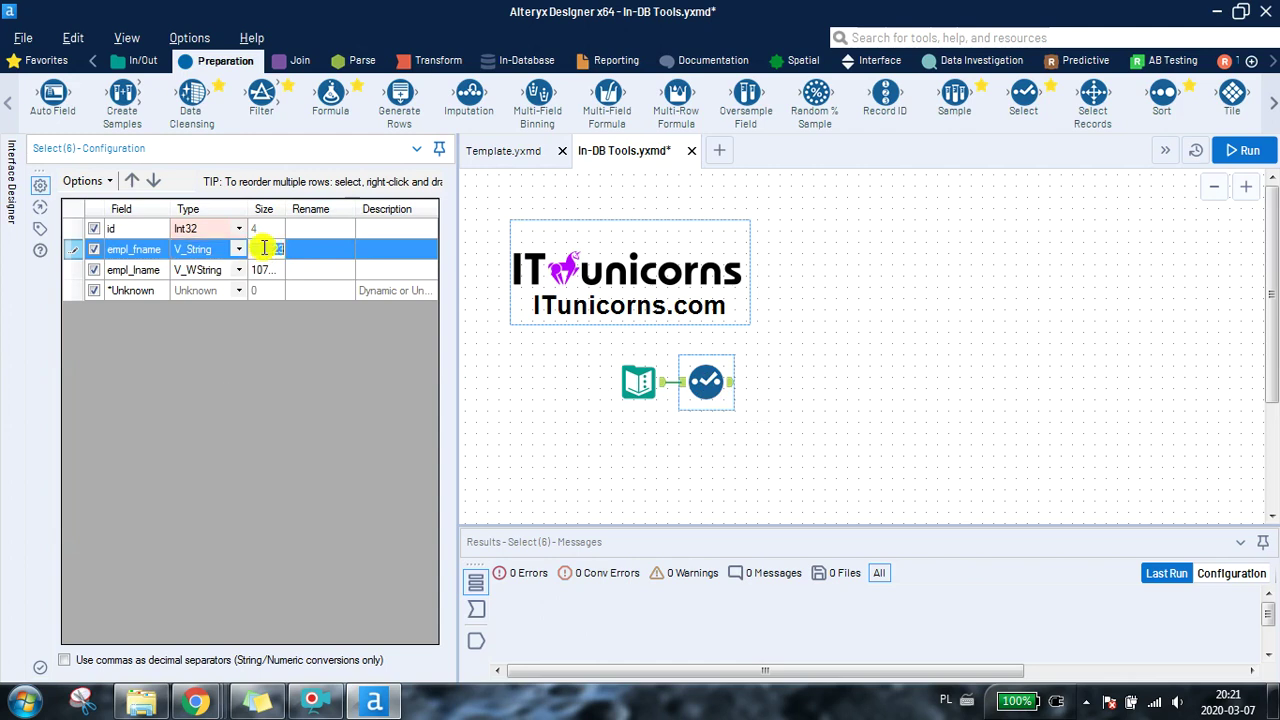
{"action": "left_click", "coordinate": [208, 273]}
{"action": "left_click", "coordinate": [238, 272]}
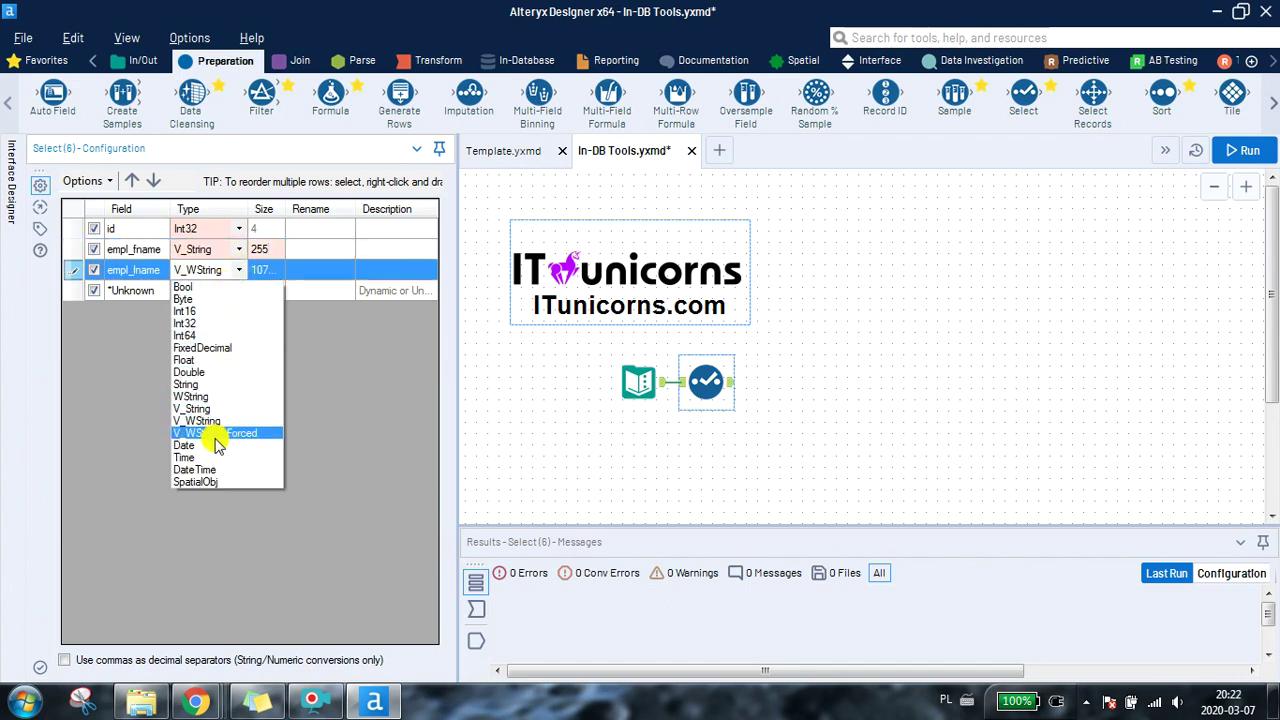
{"action": "left_click", "coordinate": [212, 409]}
{"action": "left_click", "coordinate": [252, 277]}
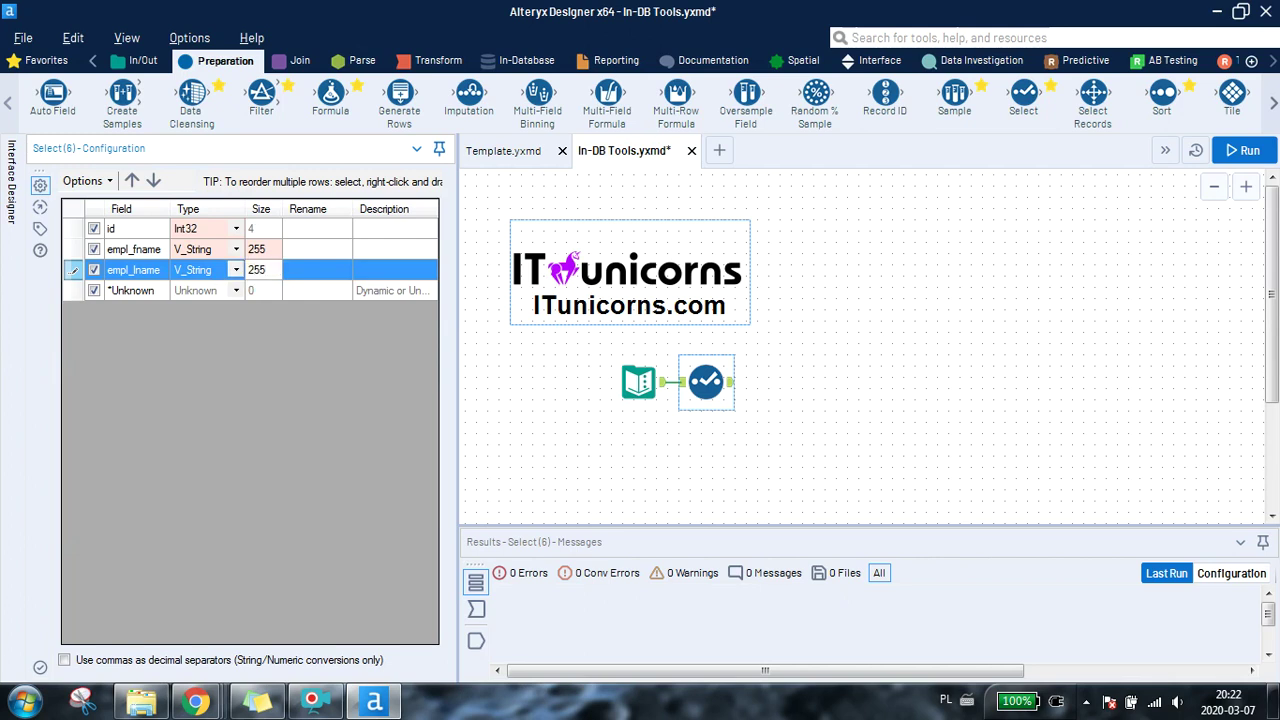
{"action": "left_click", "coordinate": [576, 462]}
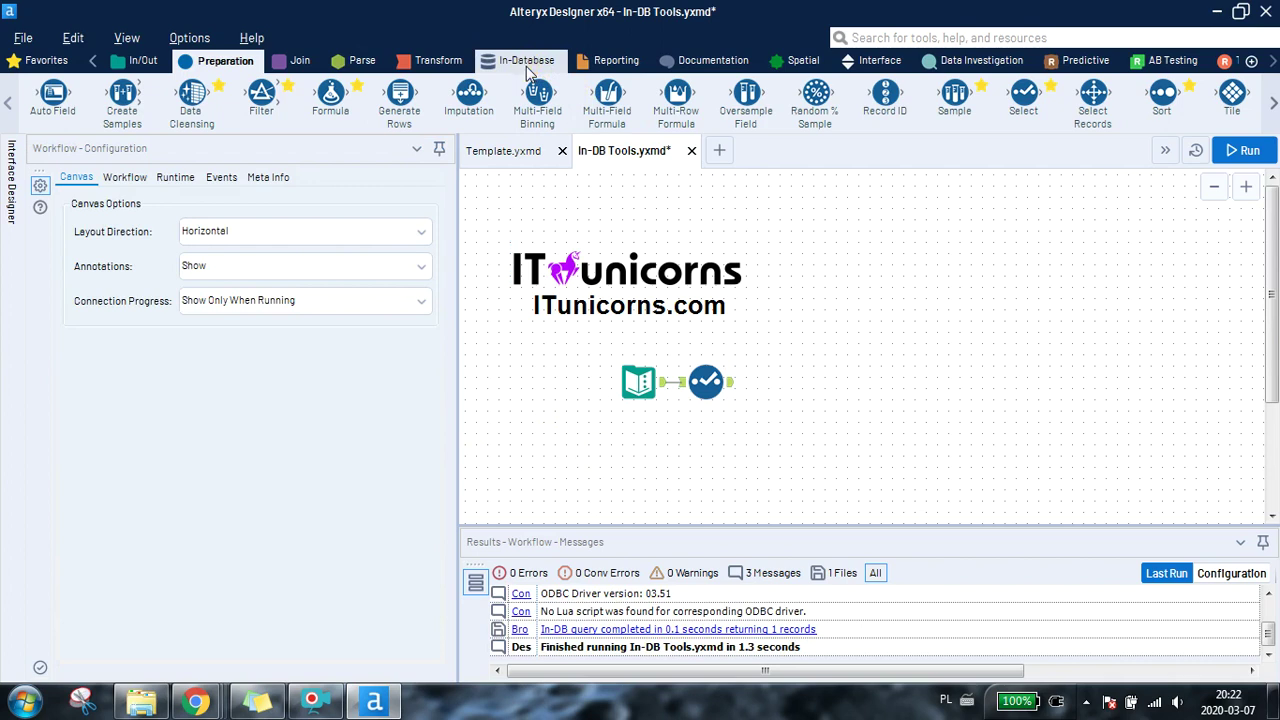
{"action": "left_click", "coordinate": [526, 62]}
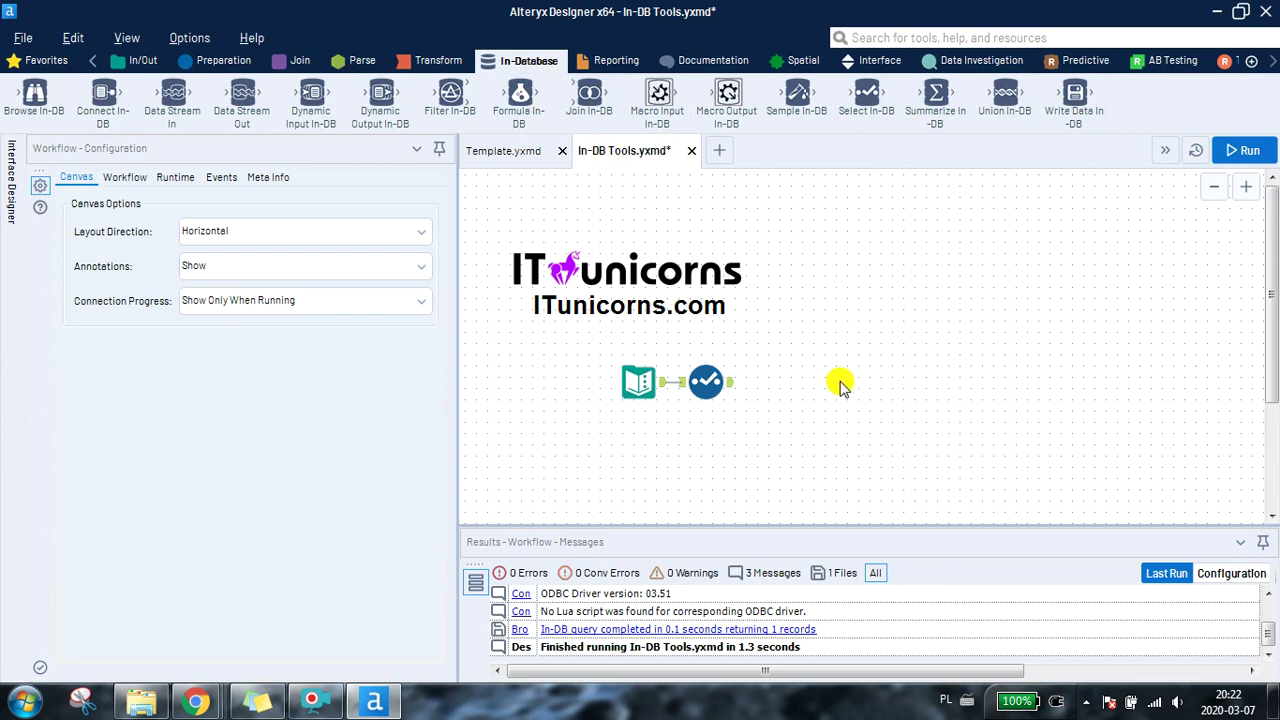
{"action": "left_click", "coordinate": [495, 153]}
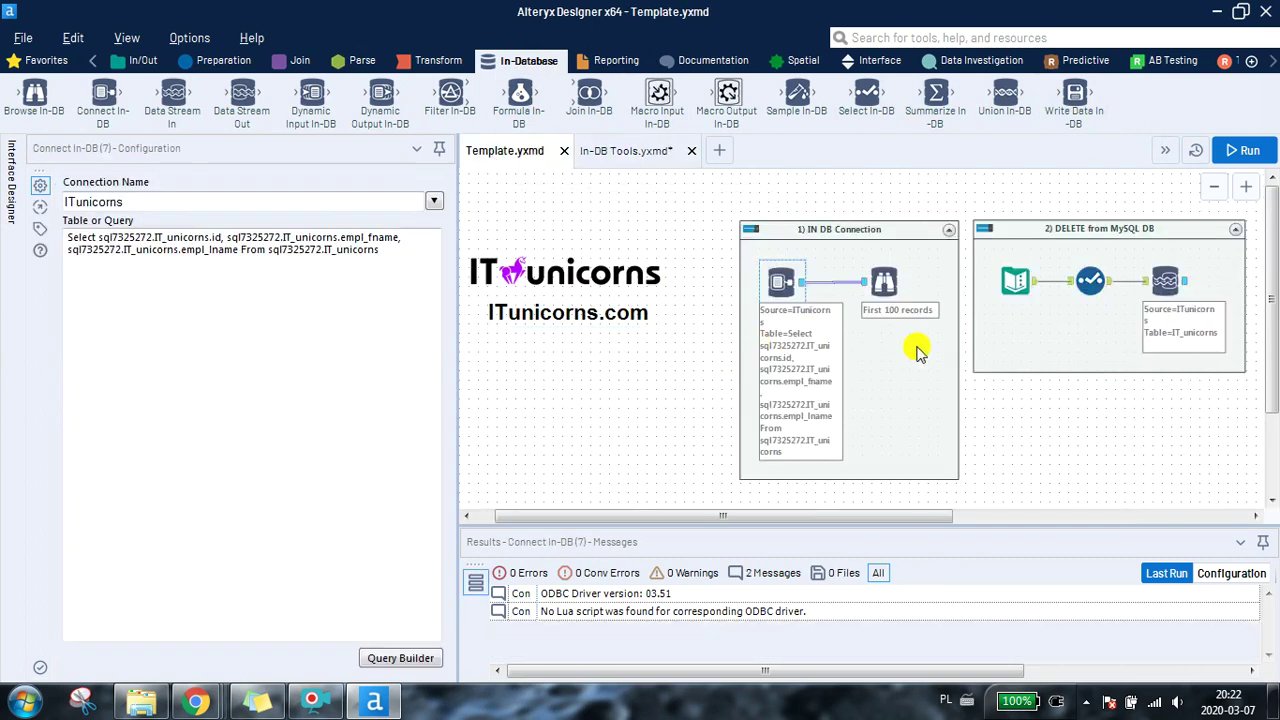
{"action": "left_click_drag", "start_coordinate": [874, 516], "coordinate": [987, 532]}
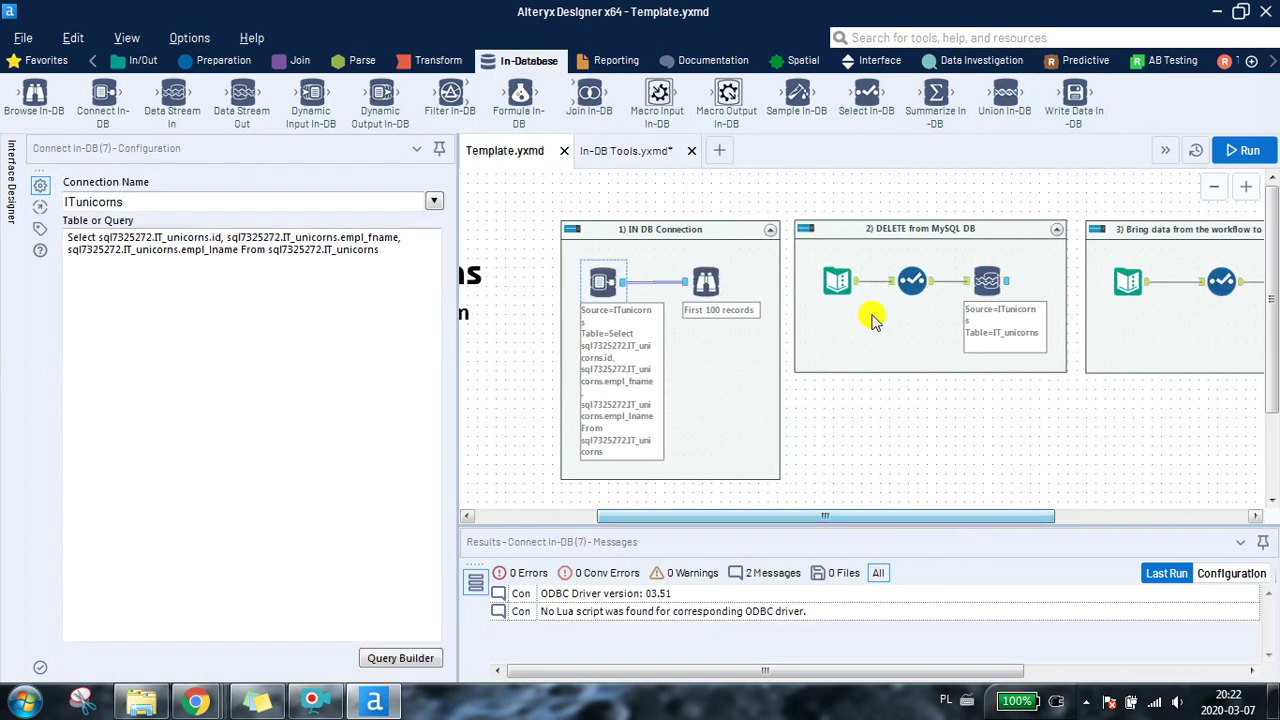
{"action": "left_click", "coordinate": [986, 282]}
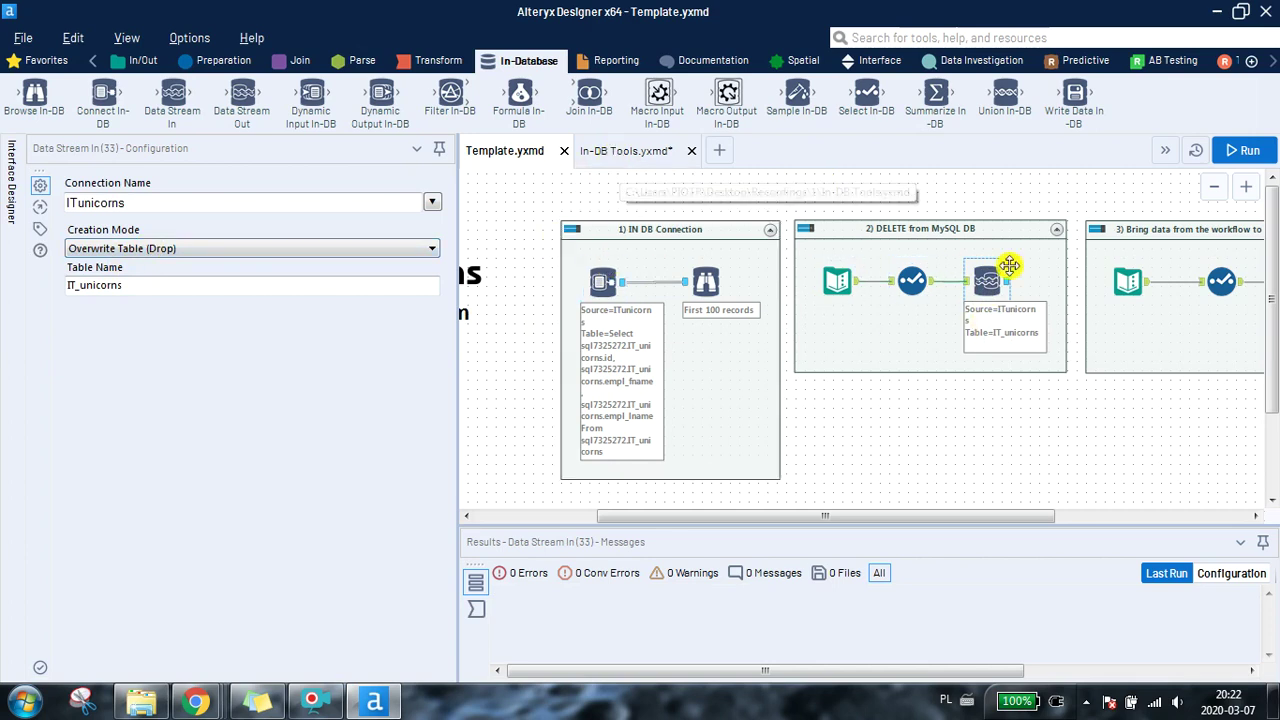
{"action": "left_click", "coordinate": [603, 152]}
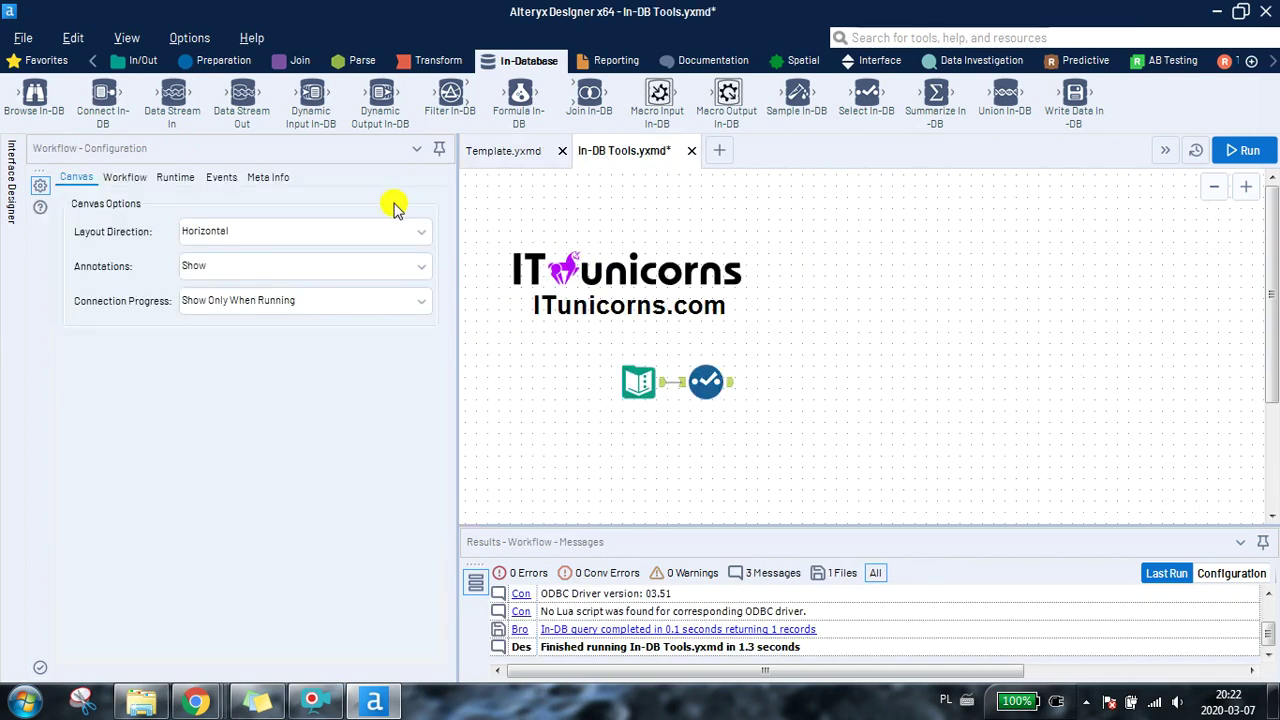
Step: Add a Data Stream In tool after the Select and run the workflow
{"action": "left_click_drag", "start_coordinate": [172, 98], "coordinate": [786, 382]}
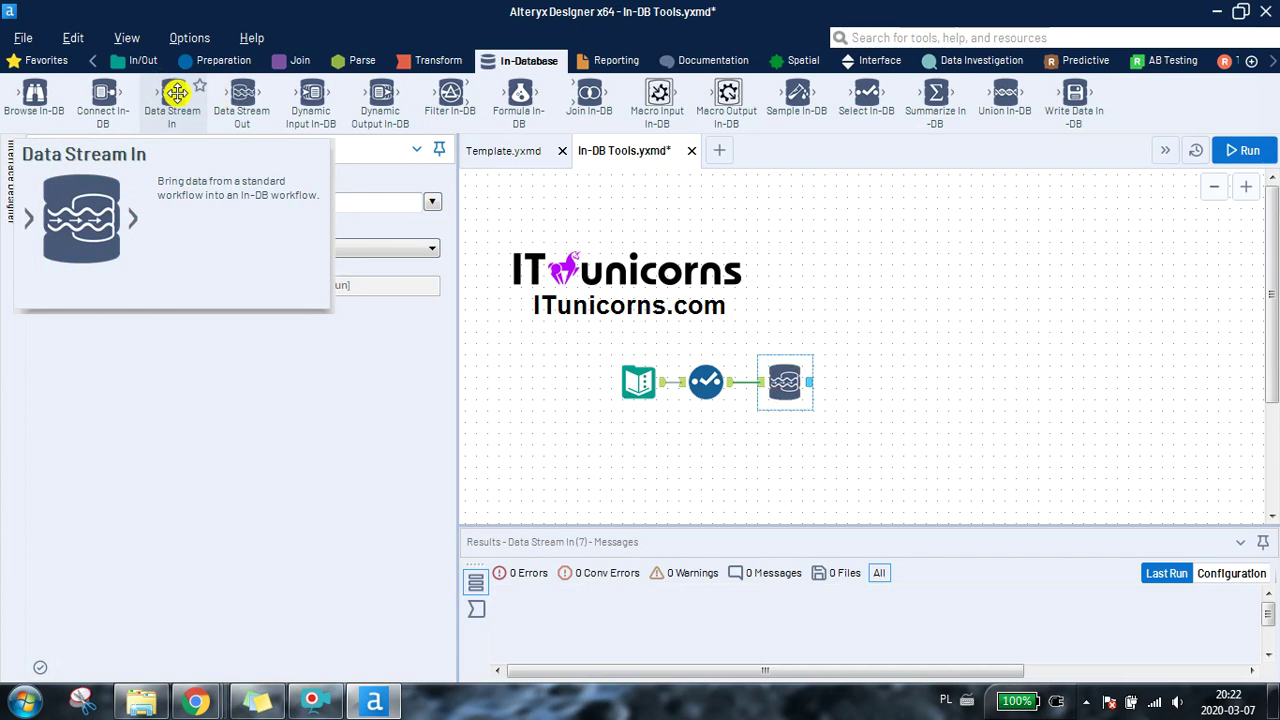
{"action": "key", "text": "ctrl+r"}
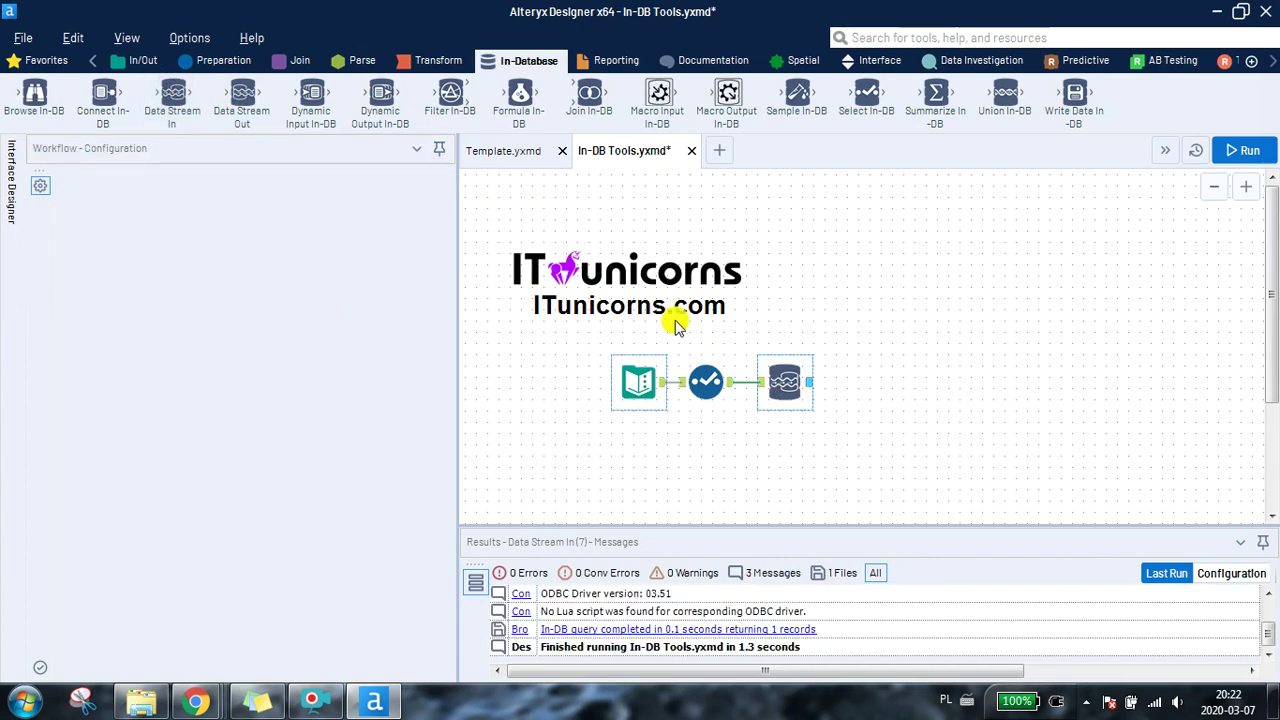
{"action": "left_click", "coordinate": [675, 325]}
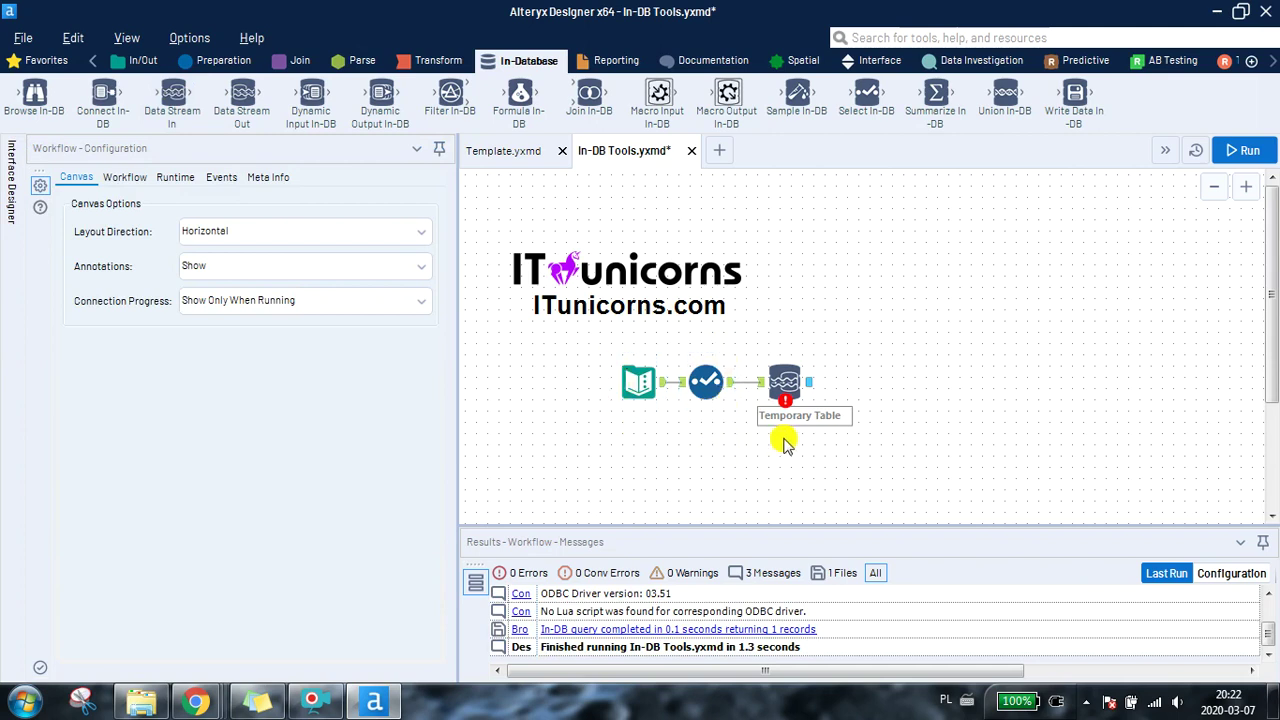
Step: Configure Data Stream In: connection IT_unicorns, Overwrite Table (Drop), table name IT_unicorns
{"action": "mouse_move", "coordinate": [786, 387]}
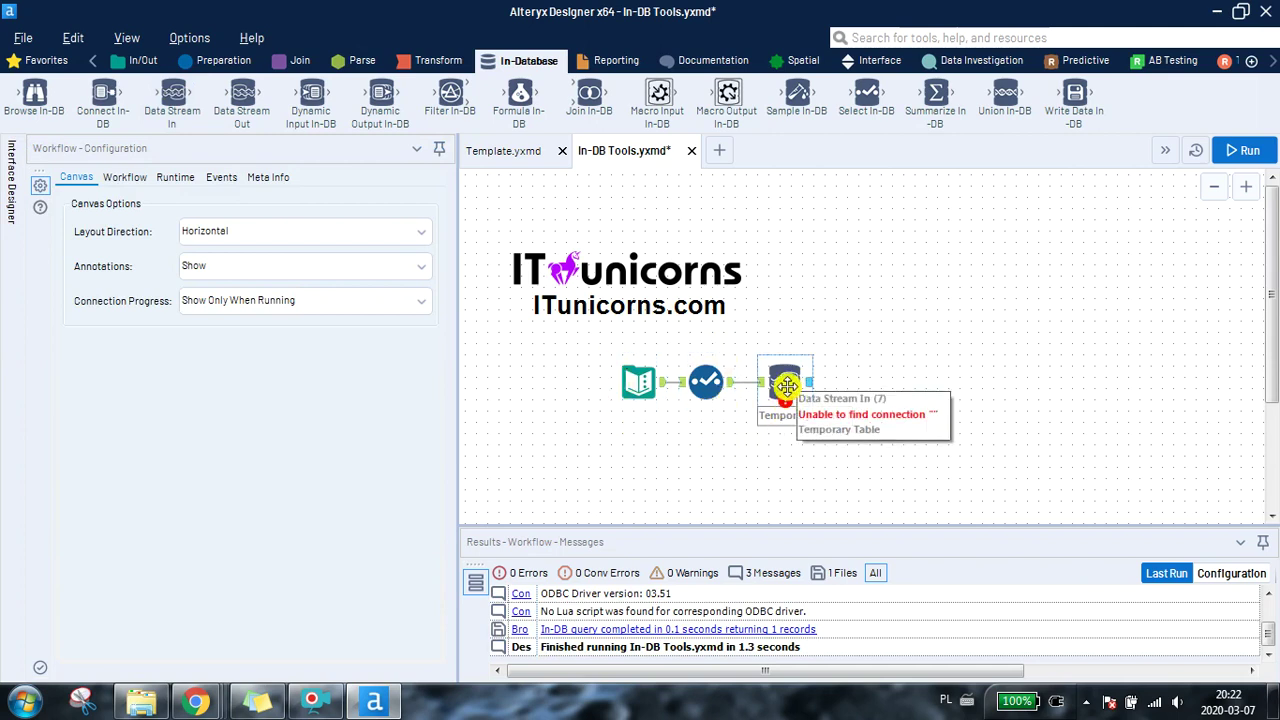
{"action": "left_click", "coordinate": [786, 387]}
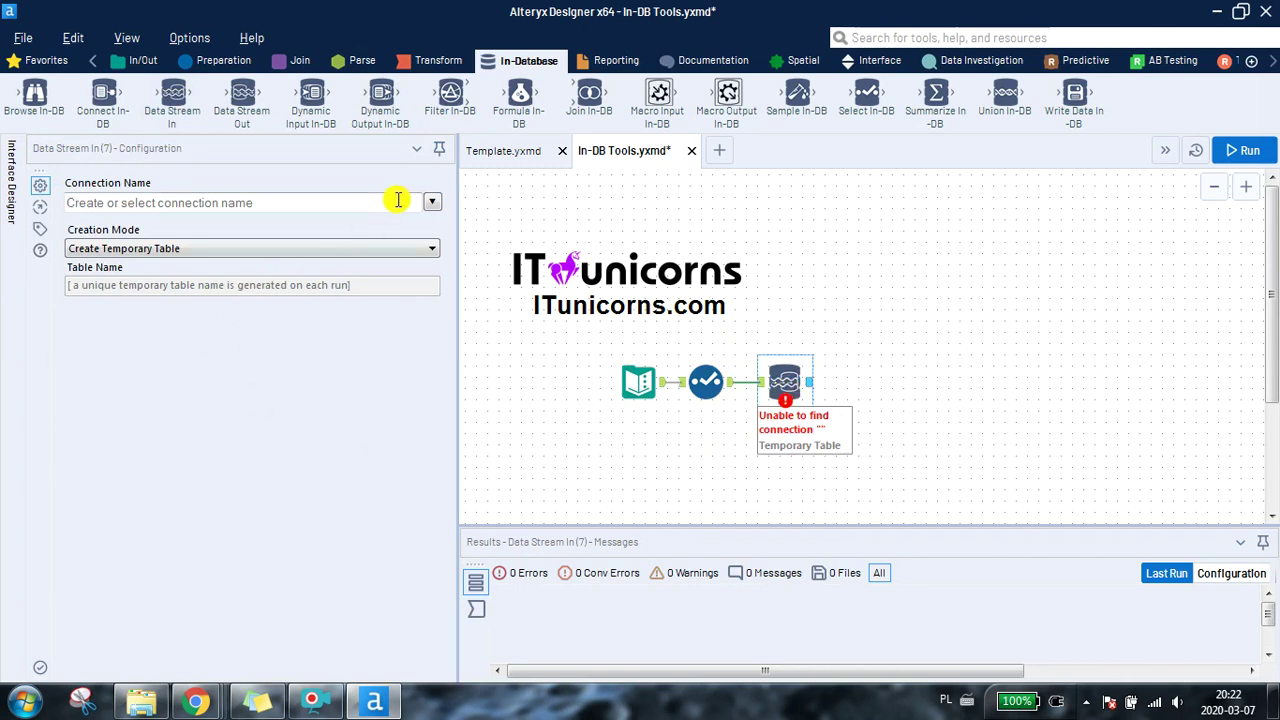
{"action": "left_click", "coordinate": [431, 202]}
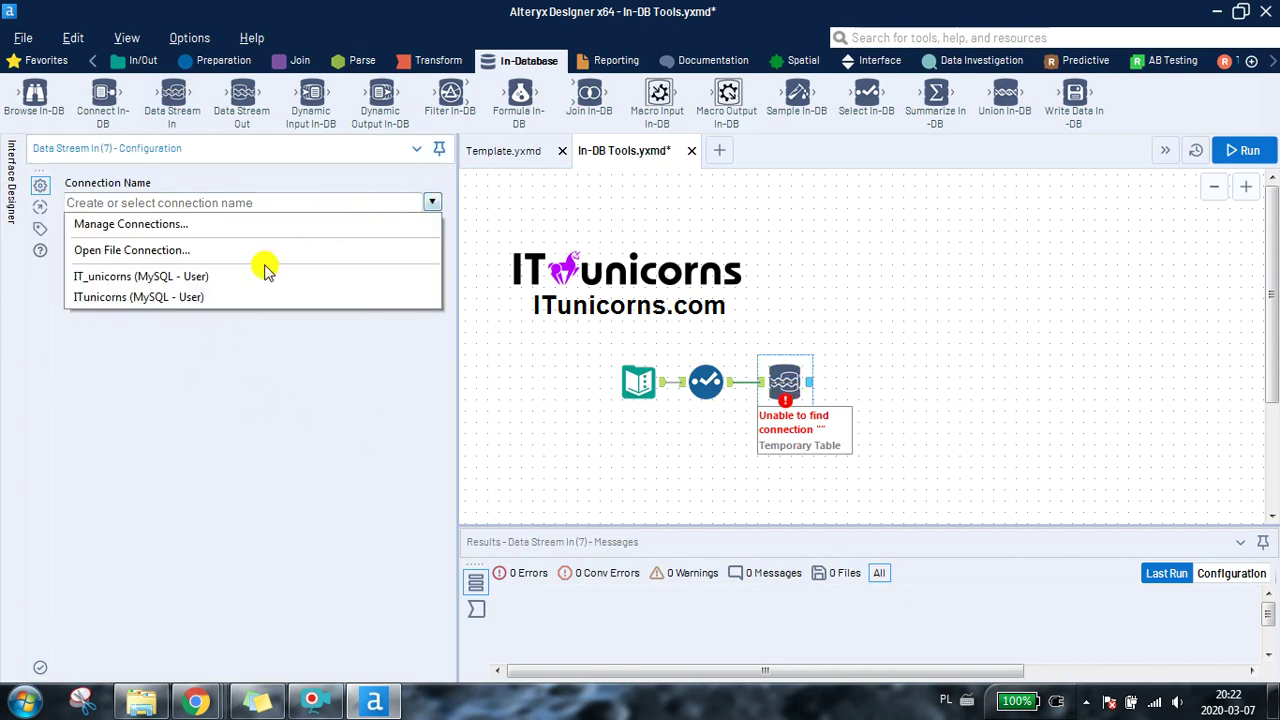
{"action": "left_click", "coordinate": [172, 283]}
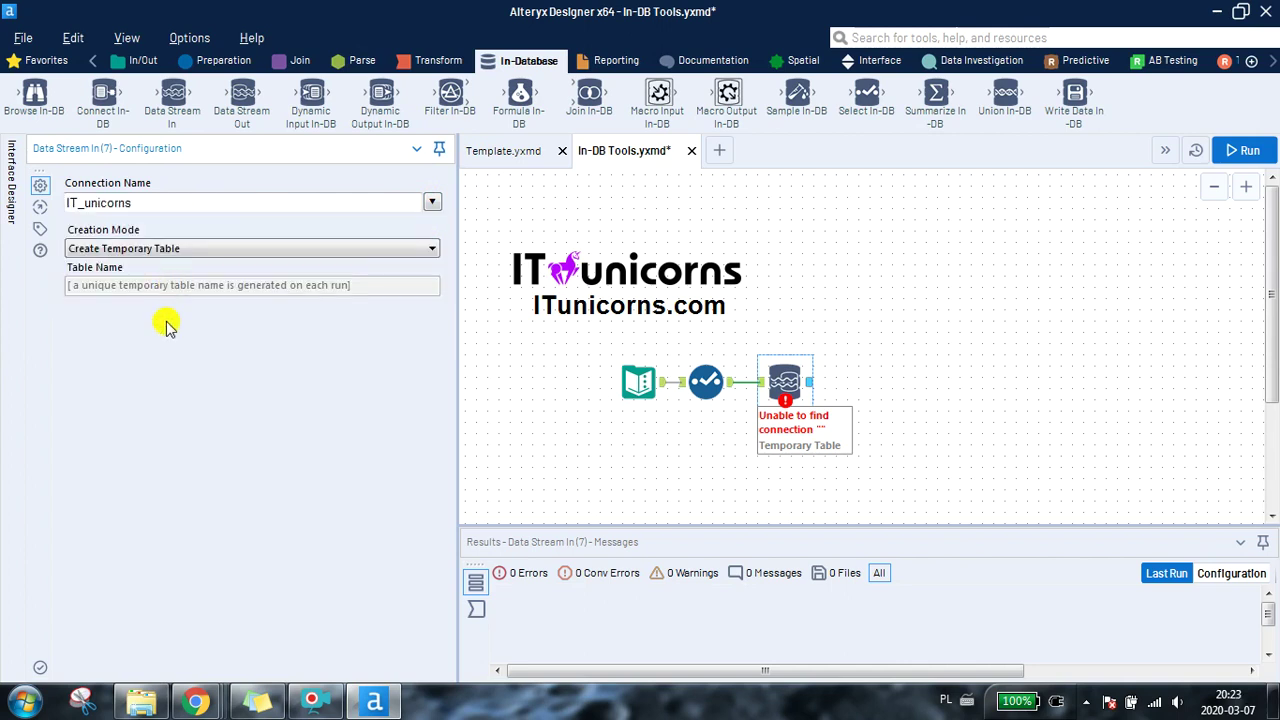
{"action": "left_click", "coordinate": [135, 249]}
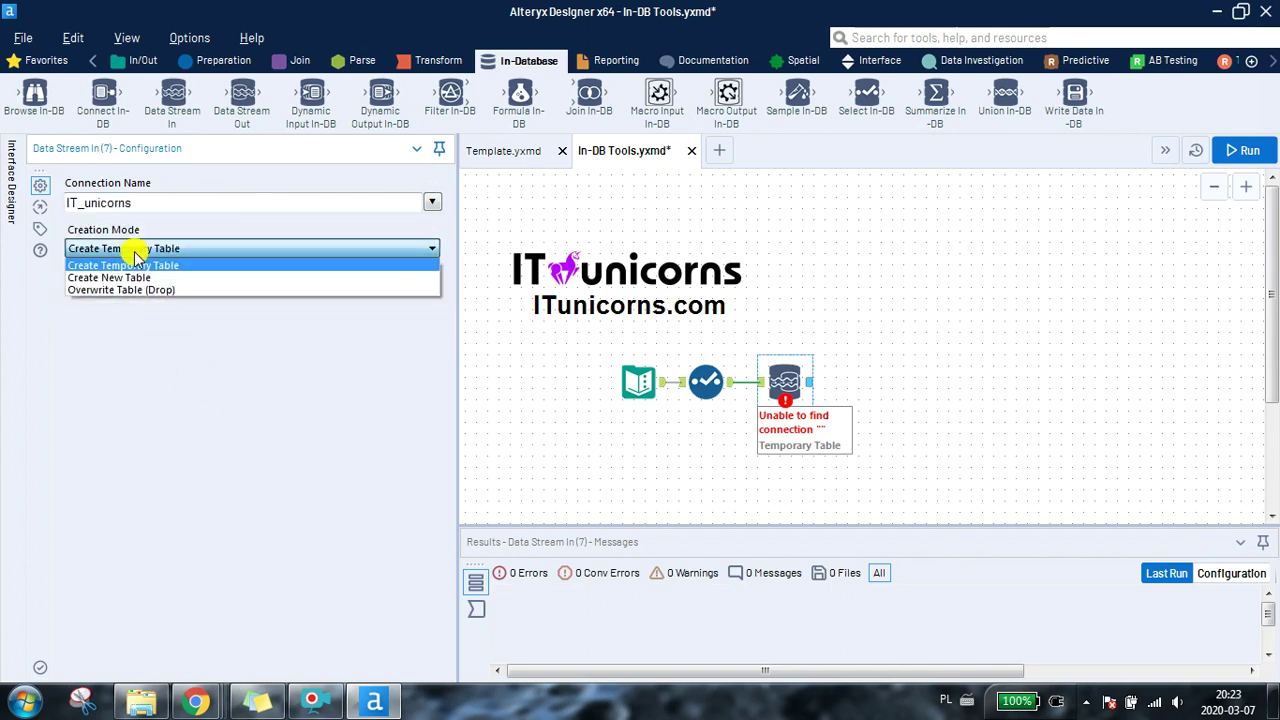
{"action": "left_click", "coordinate": [155, 289]}
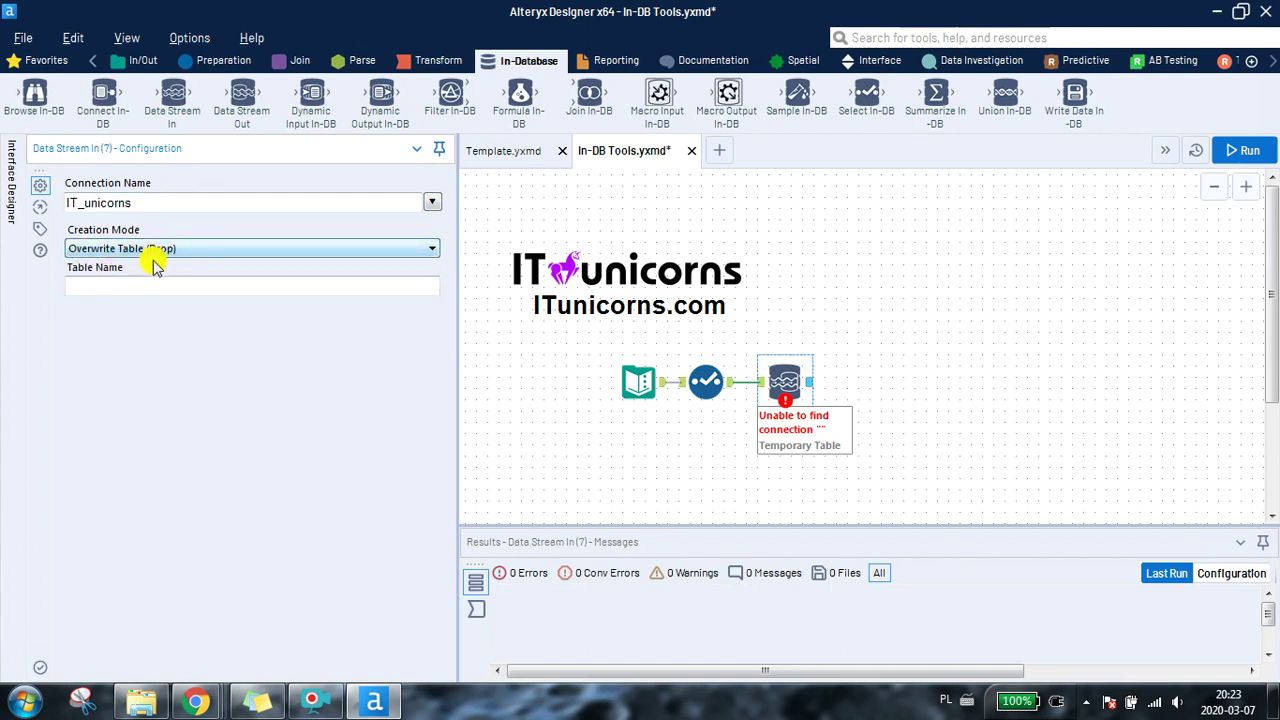
{"action": "left_click", "coordinate": [140, 286]}
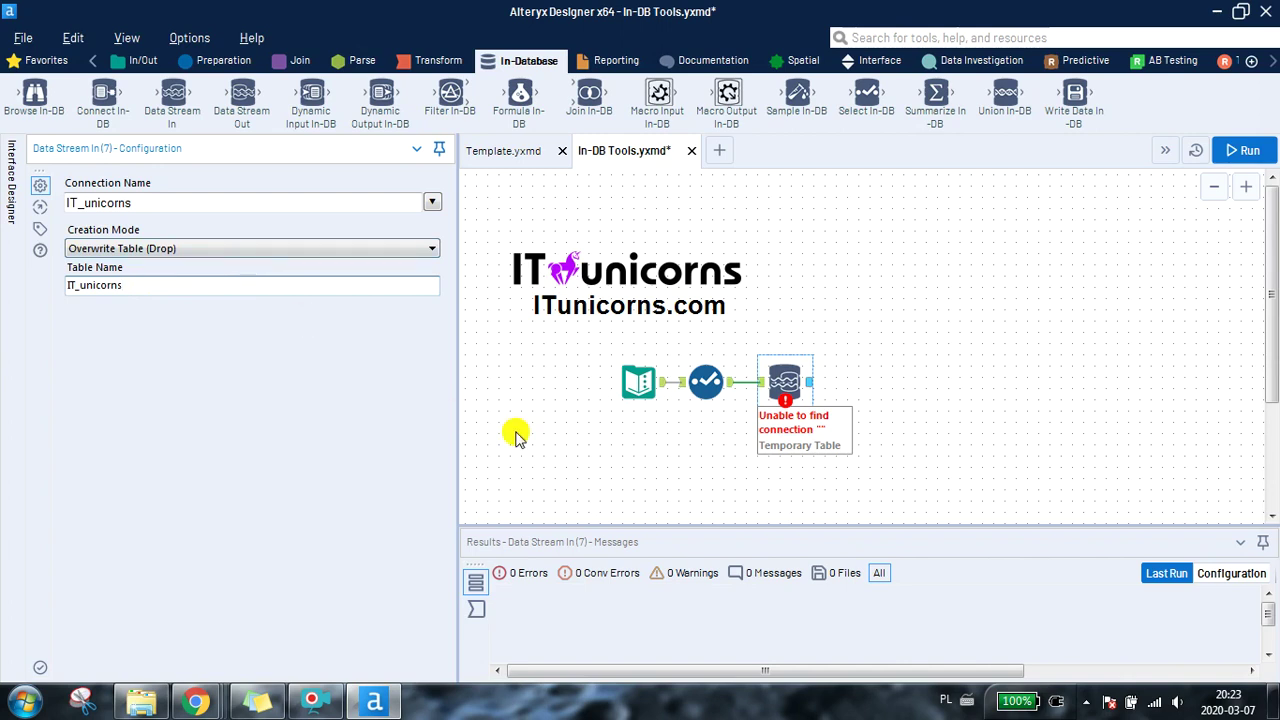
{"action": "left_click", "coordinate": [638, 382]}
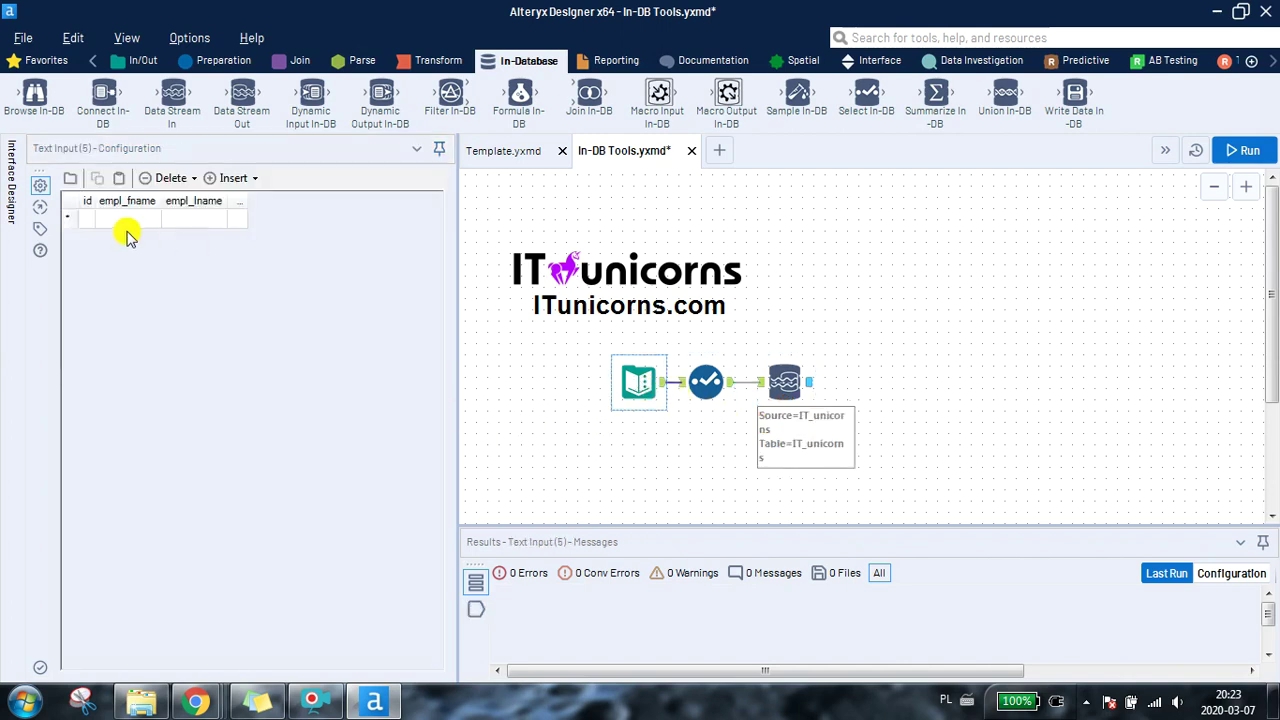
Step: Run the workflow to create table IT_unicorns
{"action": "left_click", "coordinate": [960, 383]}
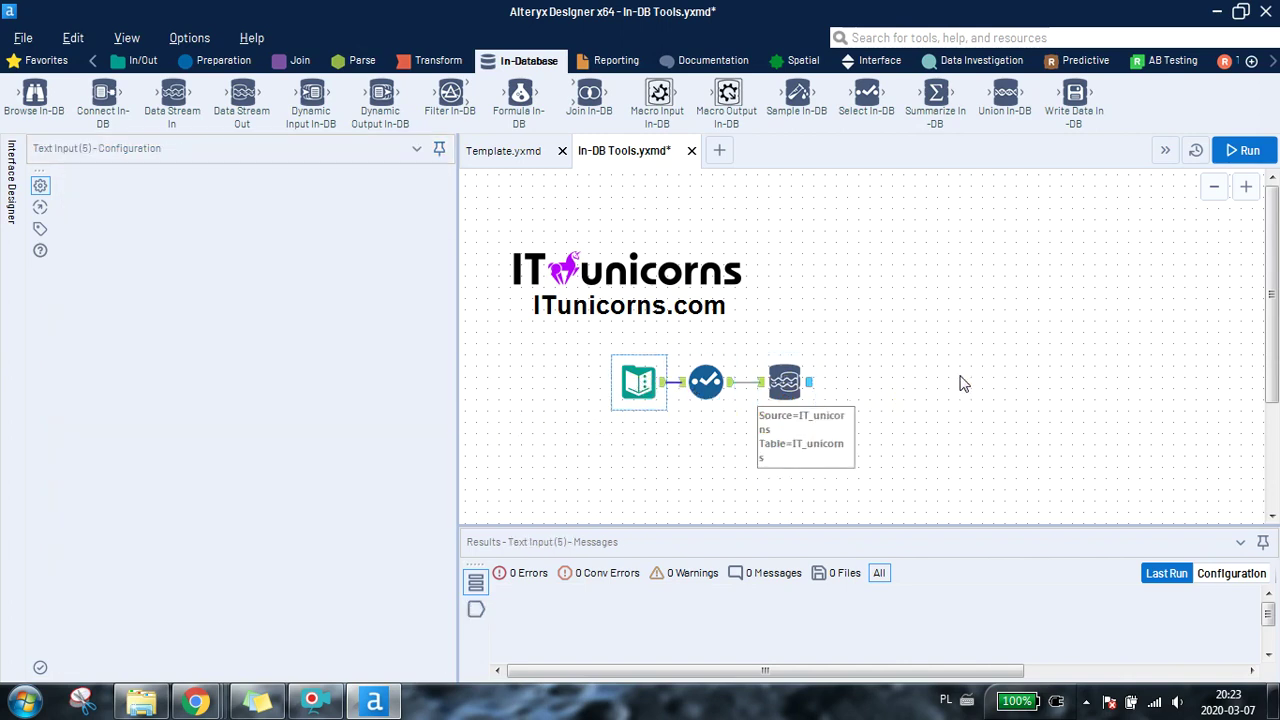
{"action": "left_click", "coordinate": [962, 383]}
{"action": "left_click", "coordinate": [1238, 150]}
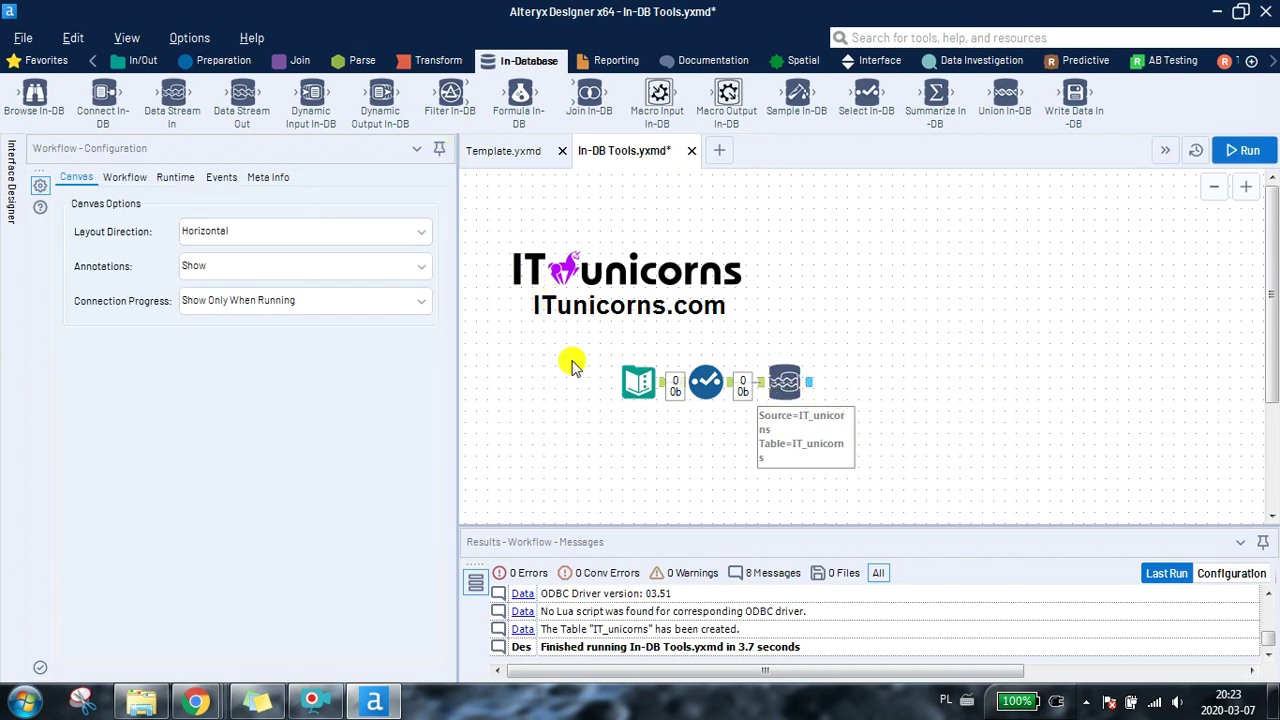
Step: Remove all three tools from the canvas
{"action": "left_click_drag", "start_coordinate": [902, 456], "coordinate": [618, 365]}
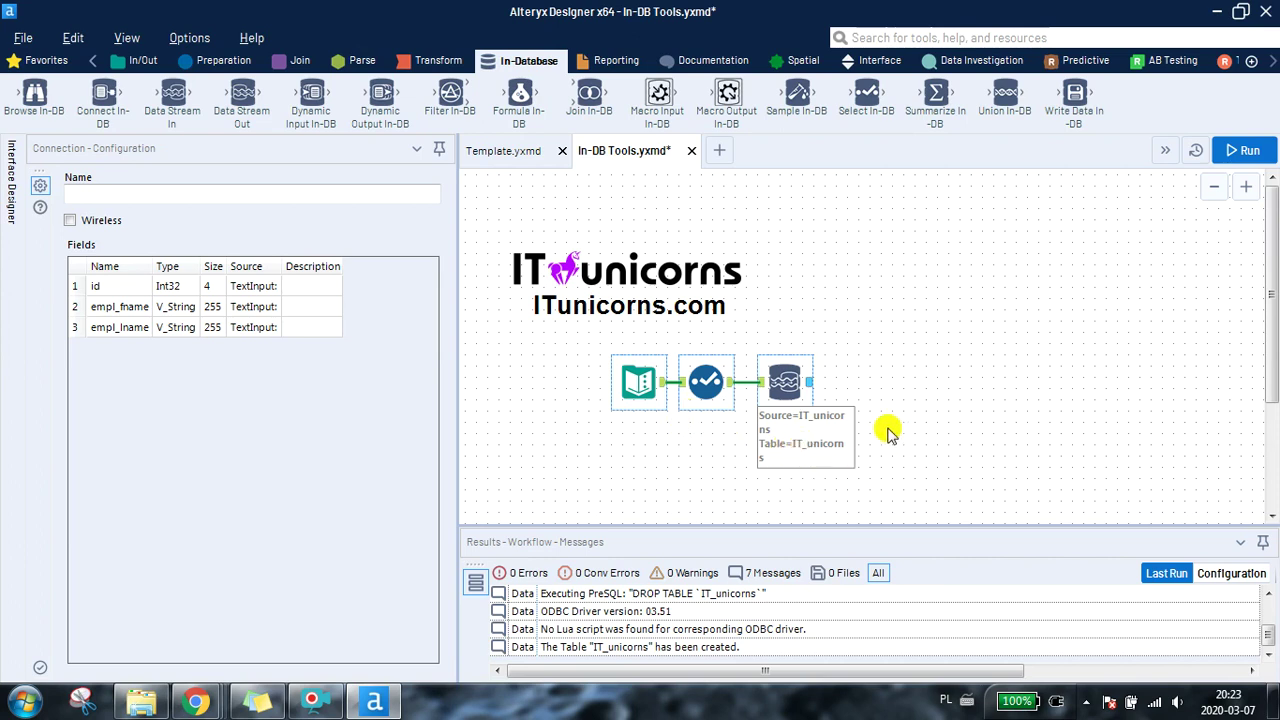
{"action": "key", "text": "ctrl+a"}
{"action": "key", "text": "Delete"}
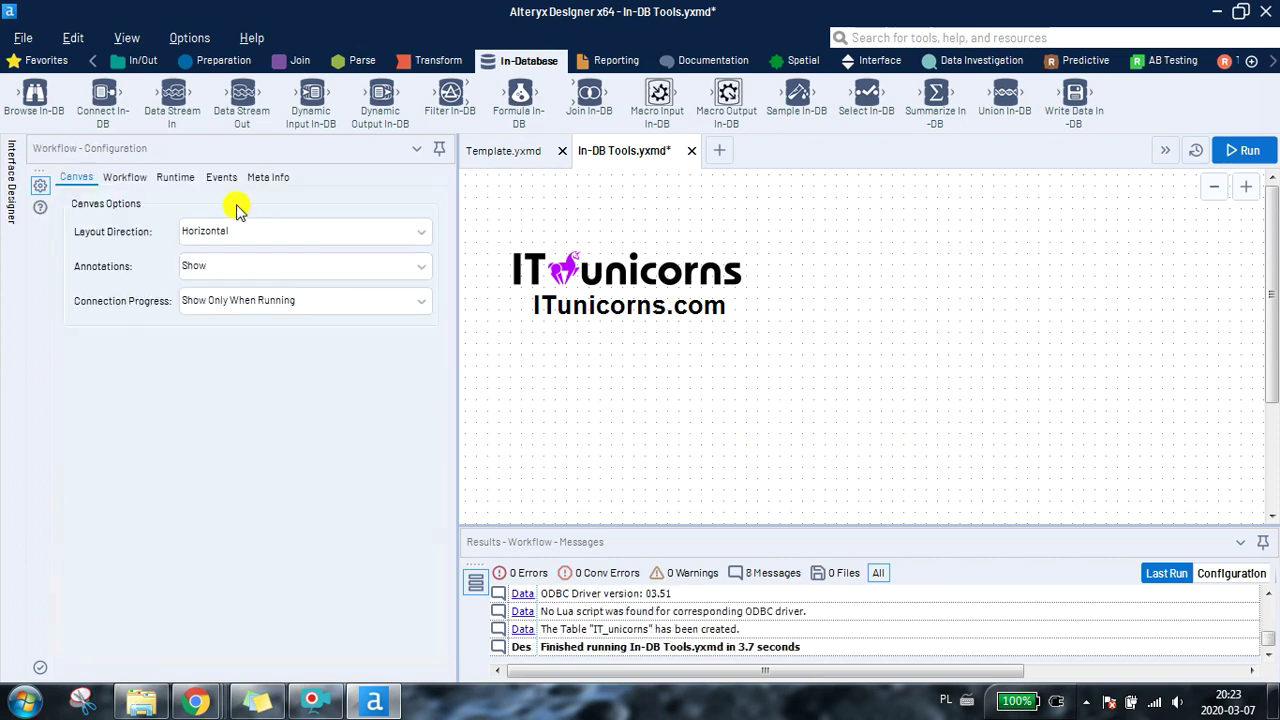
Step: Add a Connect In-DB tool using the IT_unicorns connection
{"action": "left_click_drag", "start_coordinate": [105, 105], "coordinate": [729, 393]}
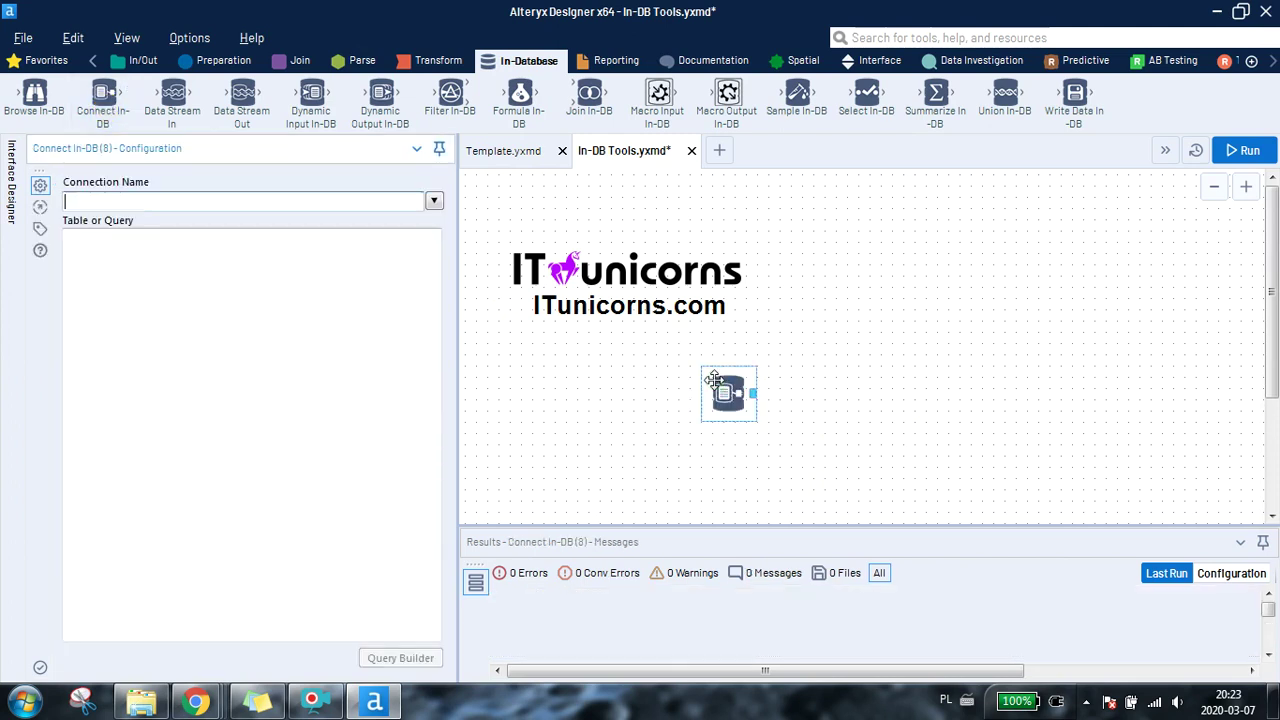
{"action": "left_click", "coordinate": [433, 203]}
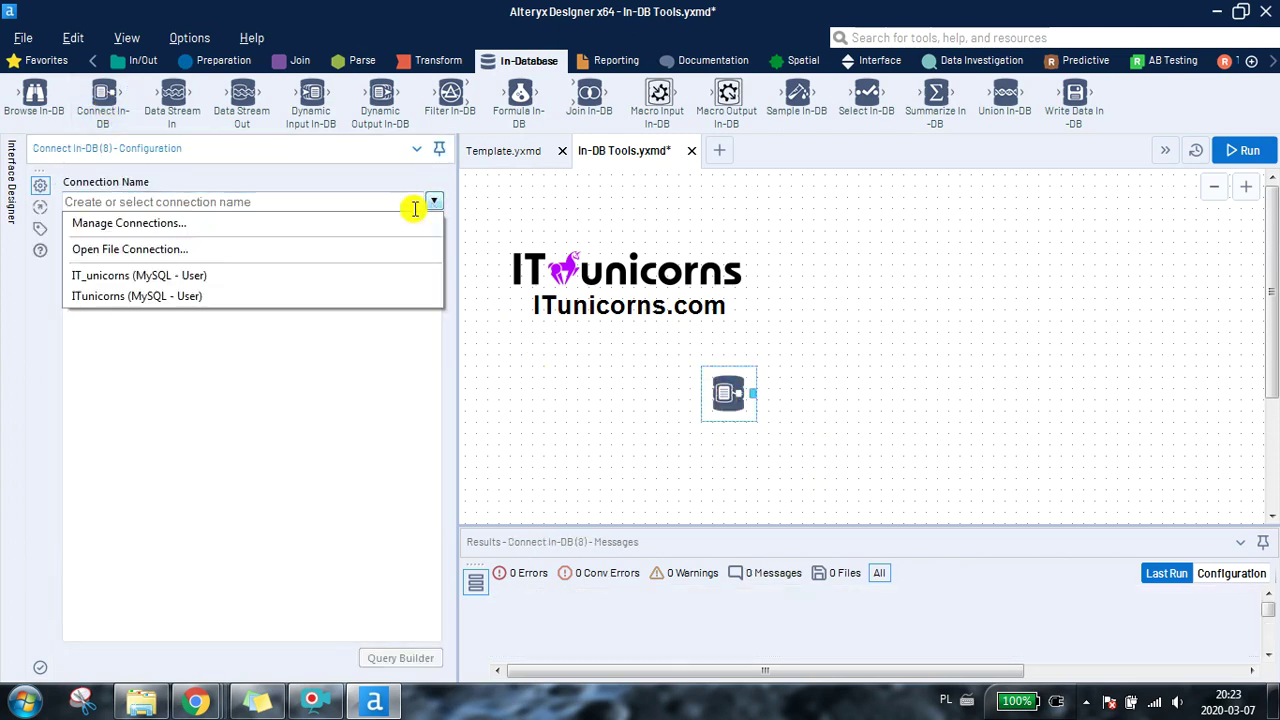
{"action": "left_click", "coordinate": [230, 279]}
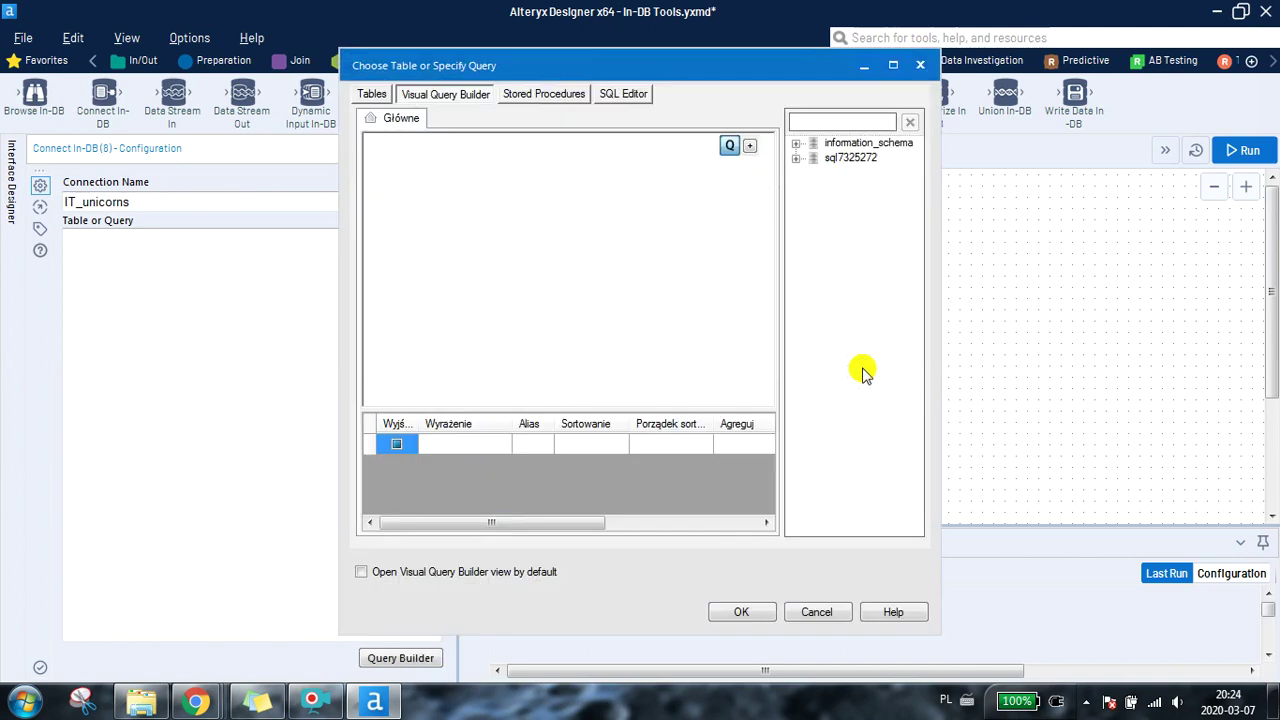
Step: Query id, empl_fname and empl_lname from table IT_unicorns, then add a Browse In-DB
{"action": "left_click", "coordinate": [796, 158]}
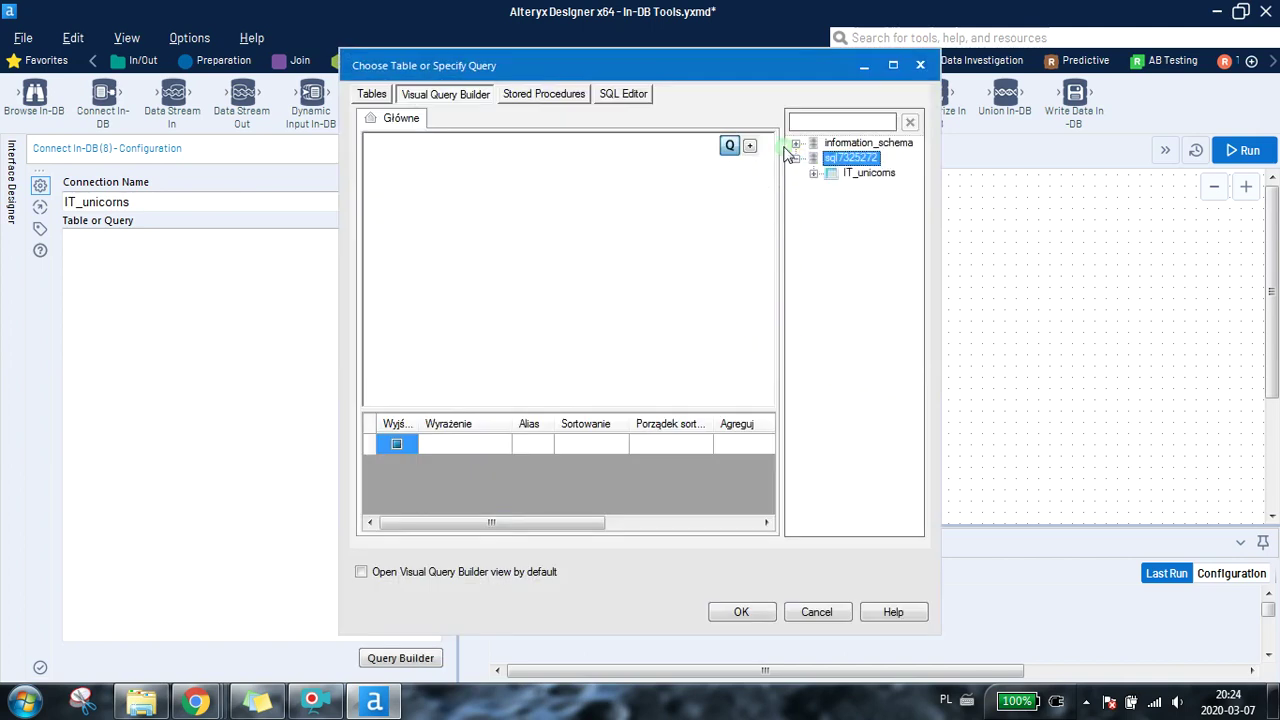
{"action": "left_click", "coordinate": [830, 176]}
{"action": "left_click", "coordinate": [814, 174]}
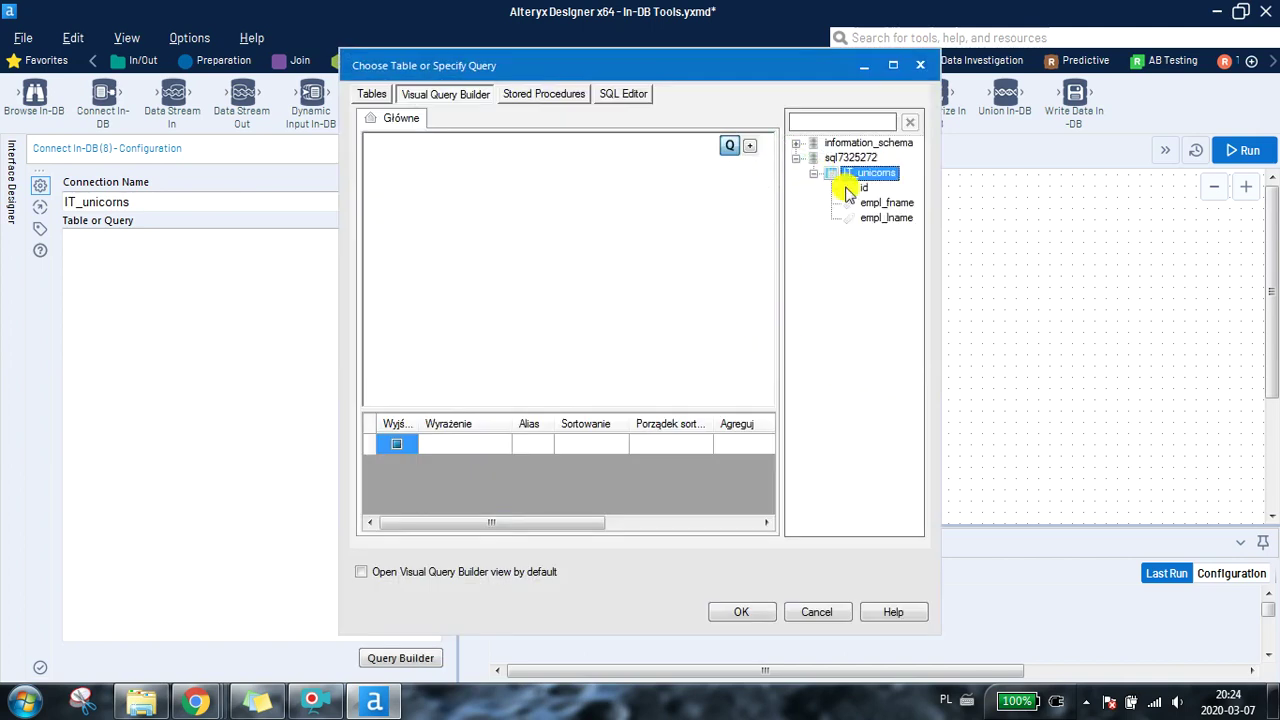
{"action": "left_click_drag", "start_coordinate": [864, 188], "coordinate": [396, 238]}
{"action": "left_click", "coordinate": [400, 281]}
{"action": "left_click", "coordinate": [400, 295]}
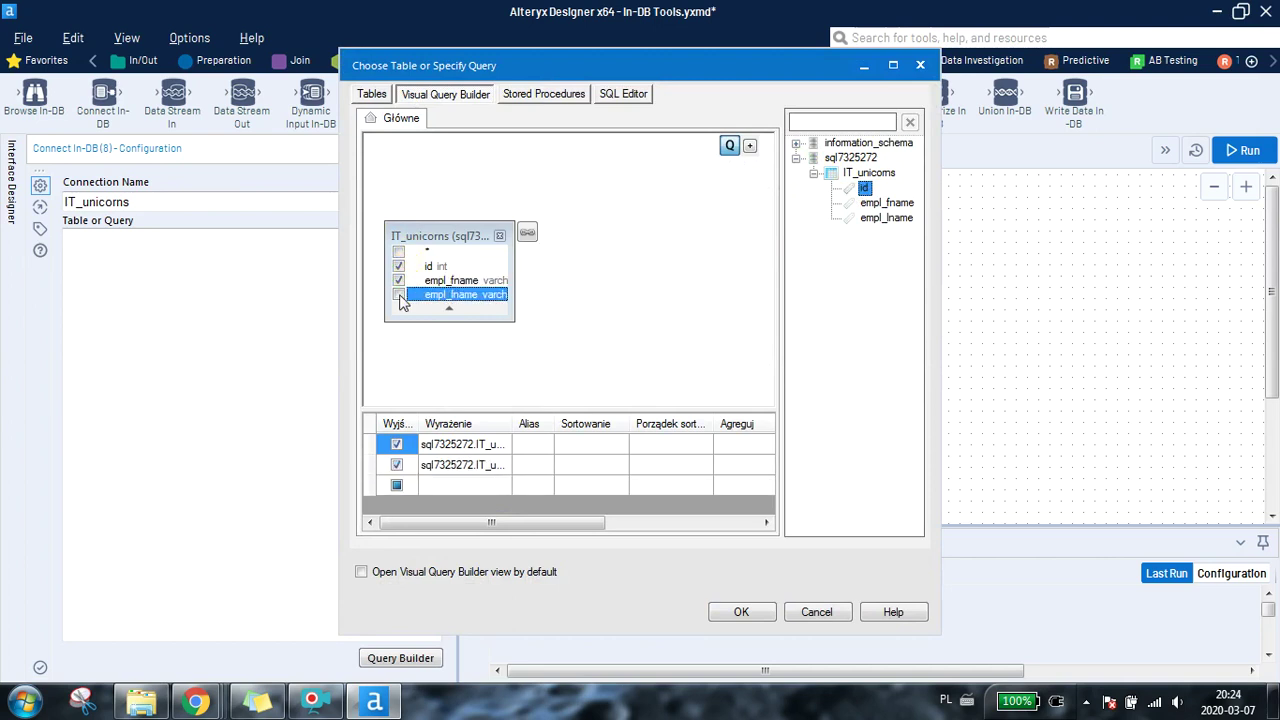
{"action": "left_click", "coordinate": [741, 611]}
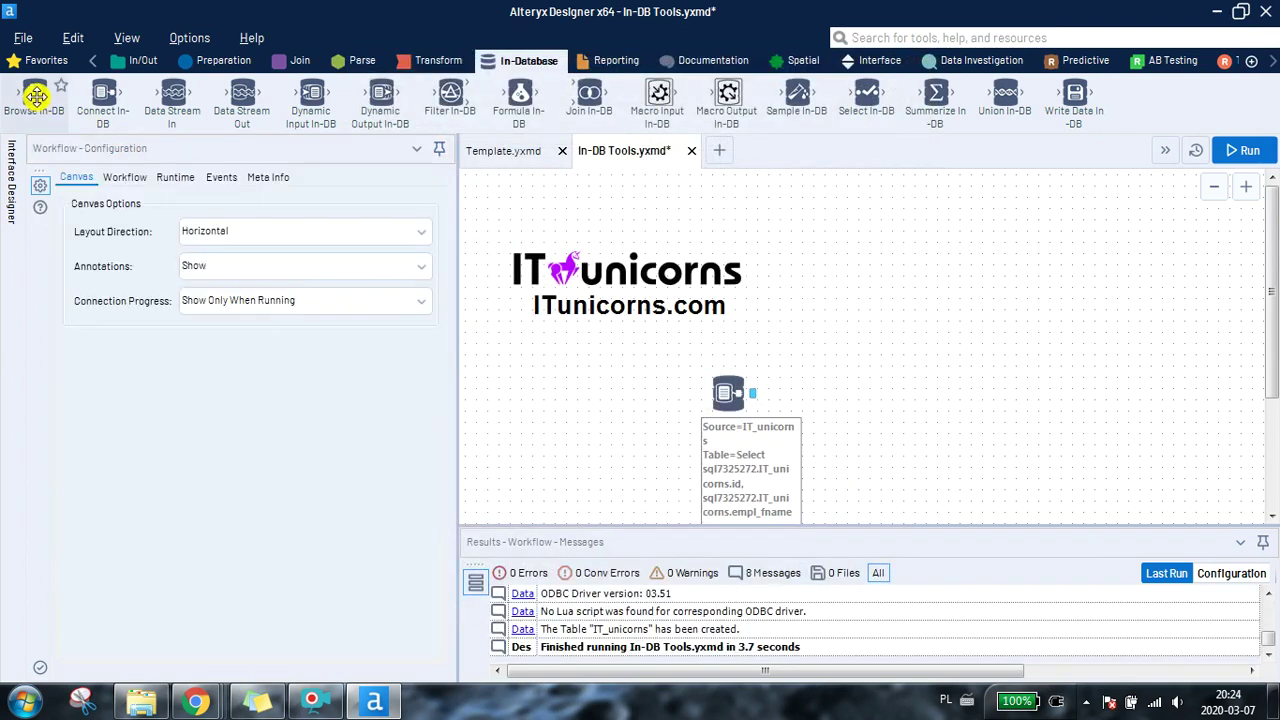
{"action": "left_click_drag", "start_coordinate": [37, 88], "coordinate": [818, 392]}
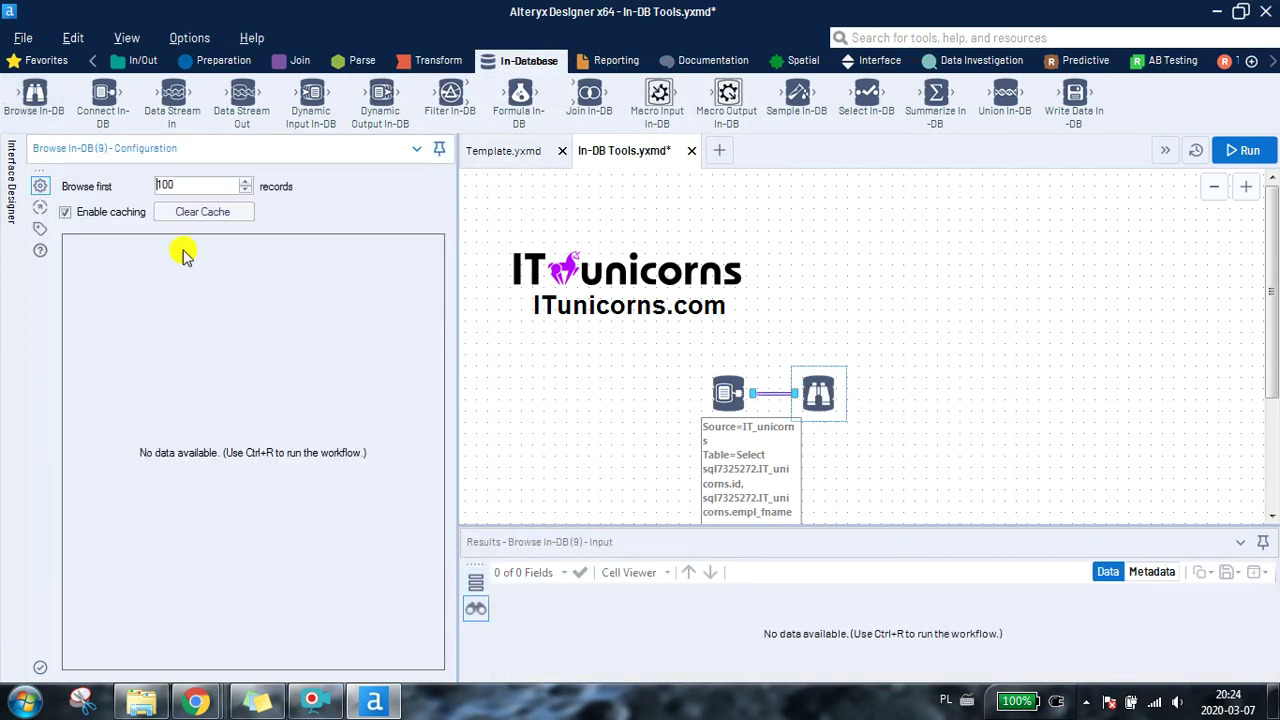
Step: Disable caching, rerun to see 0 records browsed, then delete both In-DB tools
{"action": "left_click", "coordinate": [82, 208]}
{"action": "left_click", "coordinate": [997, 322]}
{"action": "key", "text": "ctrl+r"}
{"action": "left_click", "coordinate": [1250, 149]}
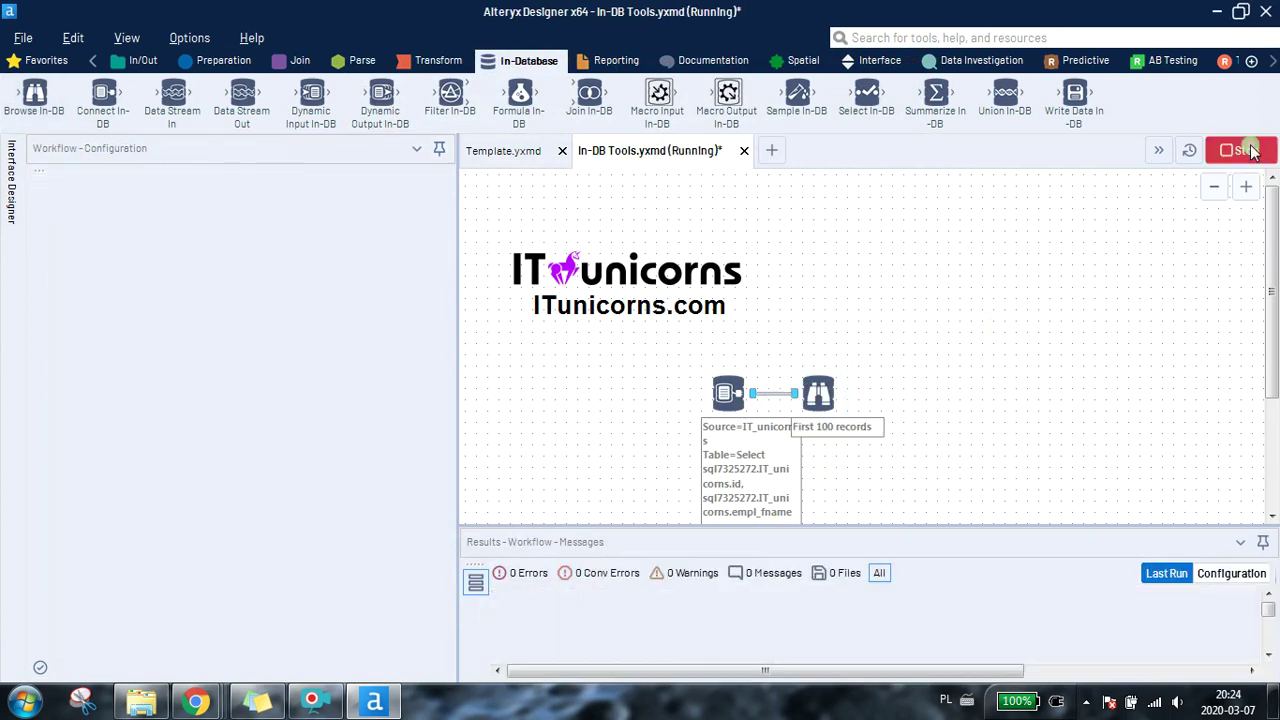
{"action": "left_click", "coordinate": [820, 391]}
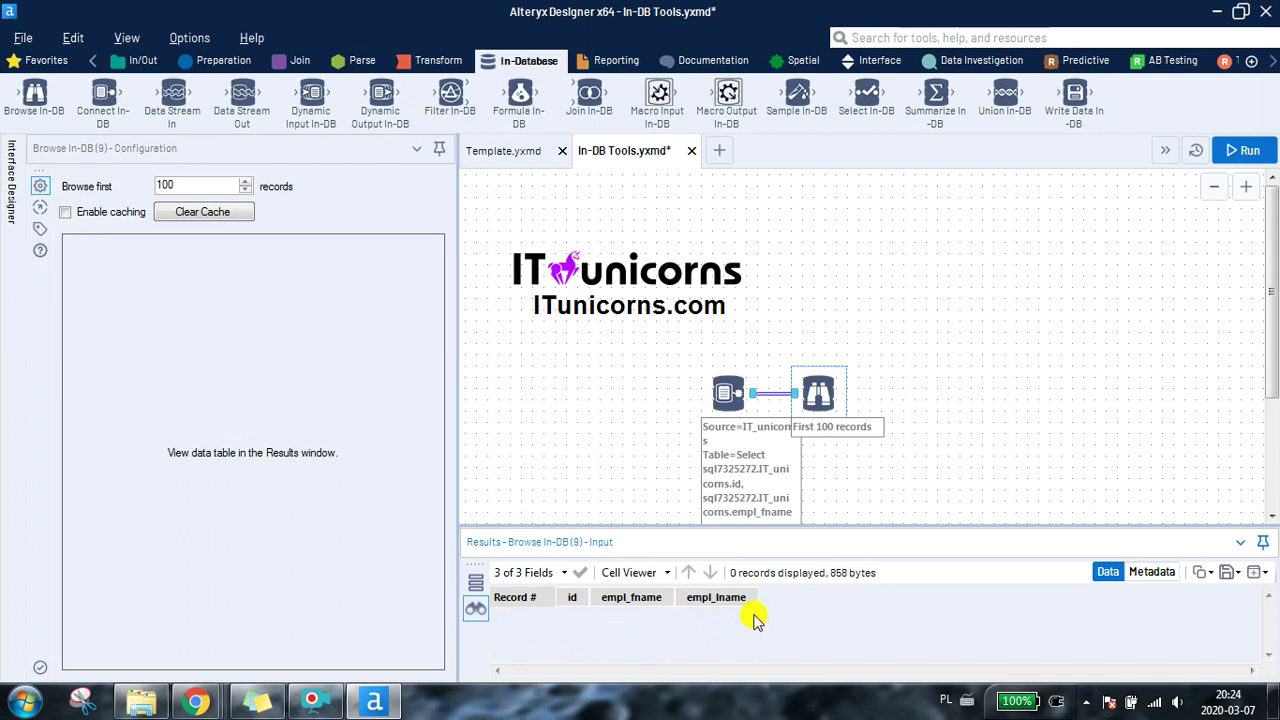
{"action": "left_click_drag", "start_coordinate": [636, 362], "coordinate": [935, 457]}
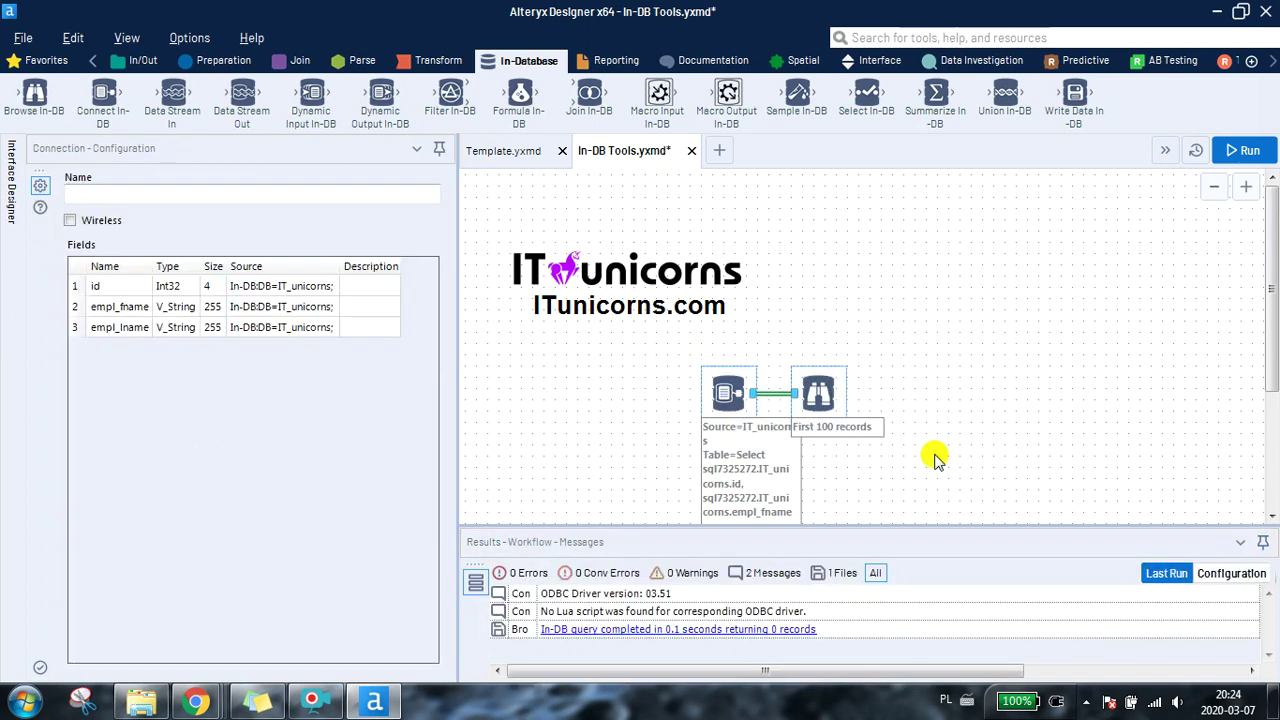
{"action": "key", "text": "Delete"}
Step: Inspect the Template's data-load container, then go back to In-DB Tools.yxmd
{"action": "left_click", "coordinate": [510, 152]}
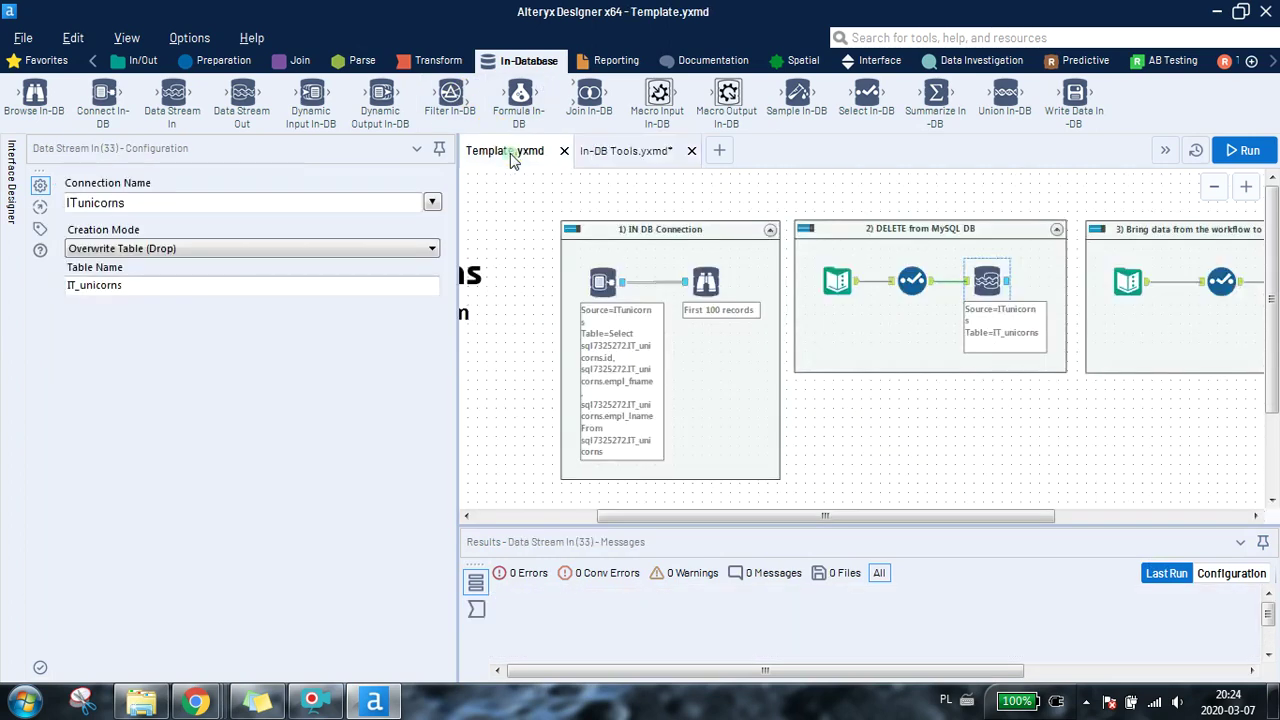
{"action": "left_click_drag", "start_coordinate": [997, 518], "coordinate": [1095, 534]}
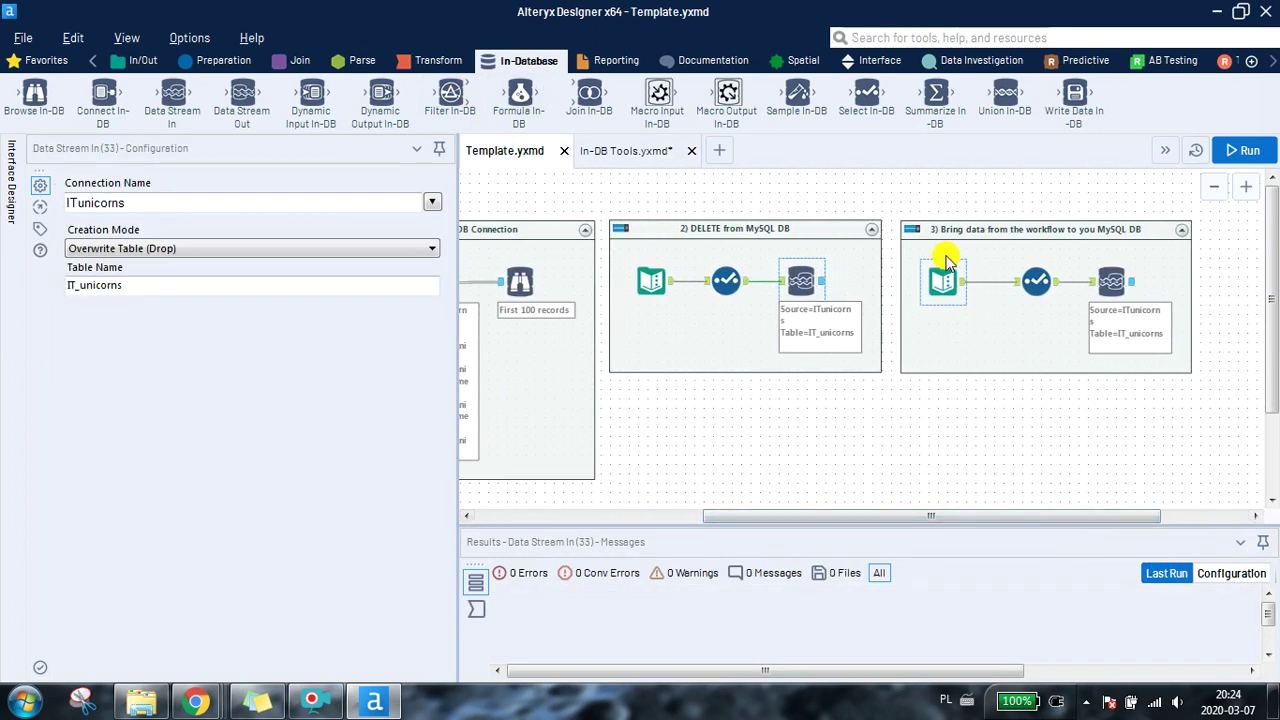
{"action": "left_click", "coordinate": [986, 232]}
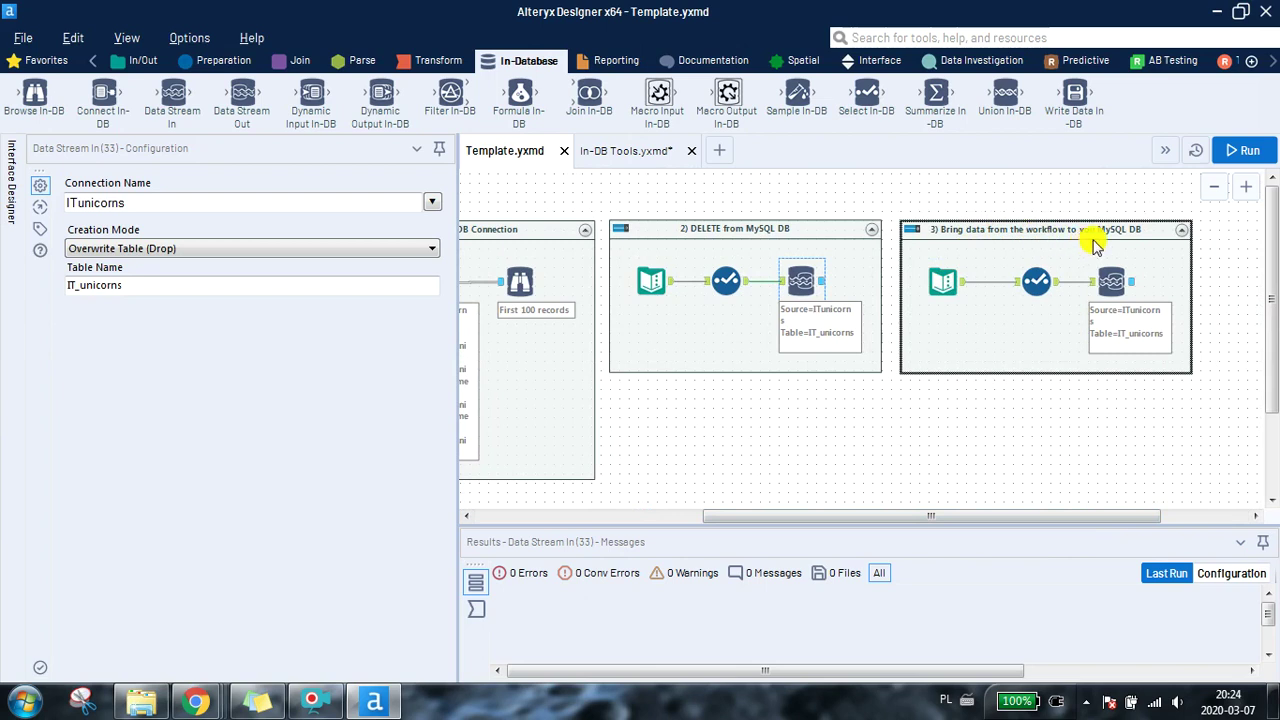
{"action": "left_click", "coordinate": [1040, 284]}
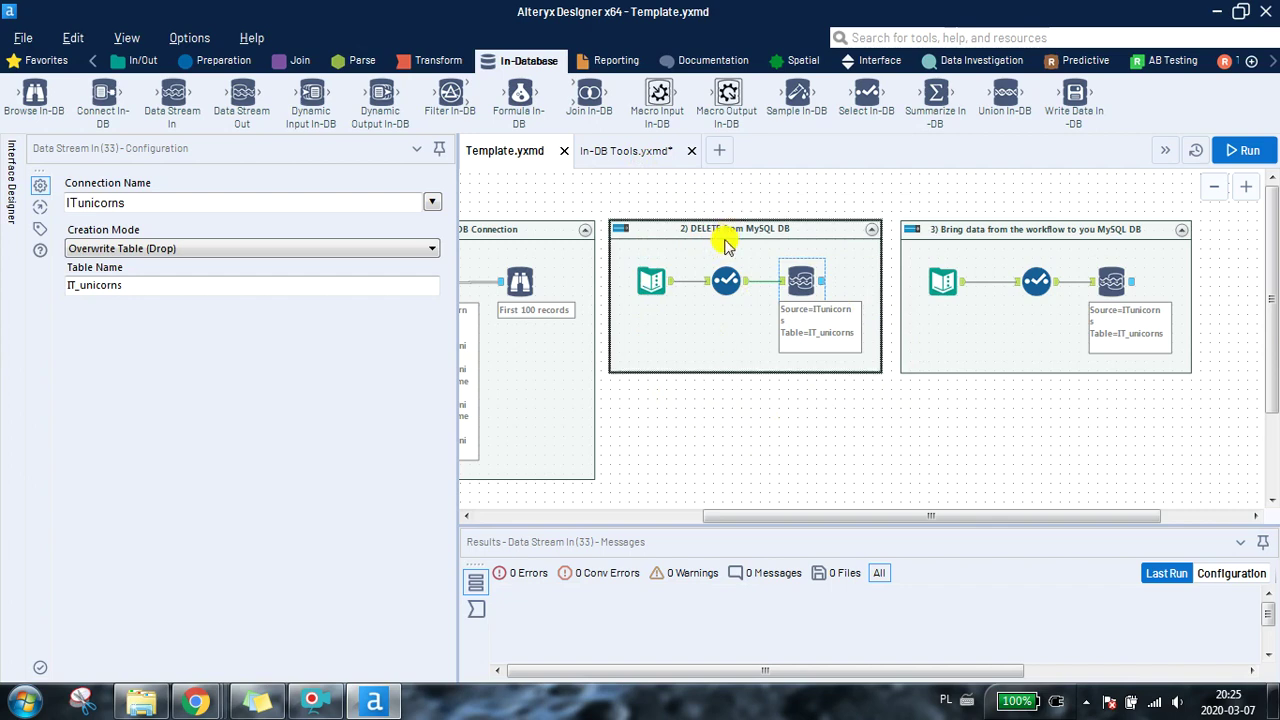
{"action": "left_click", "coordinate": [626, 152]}
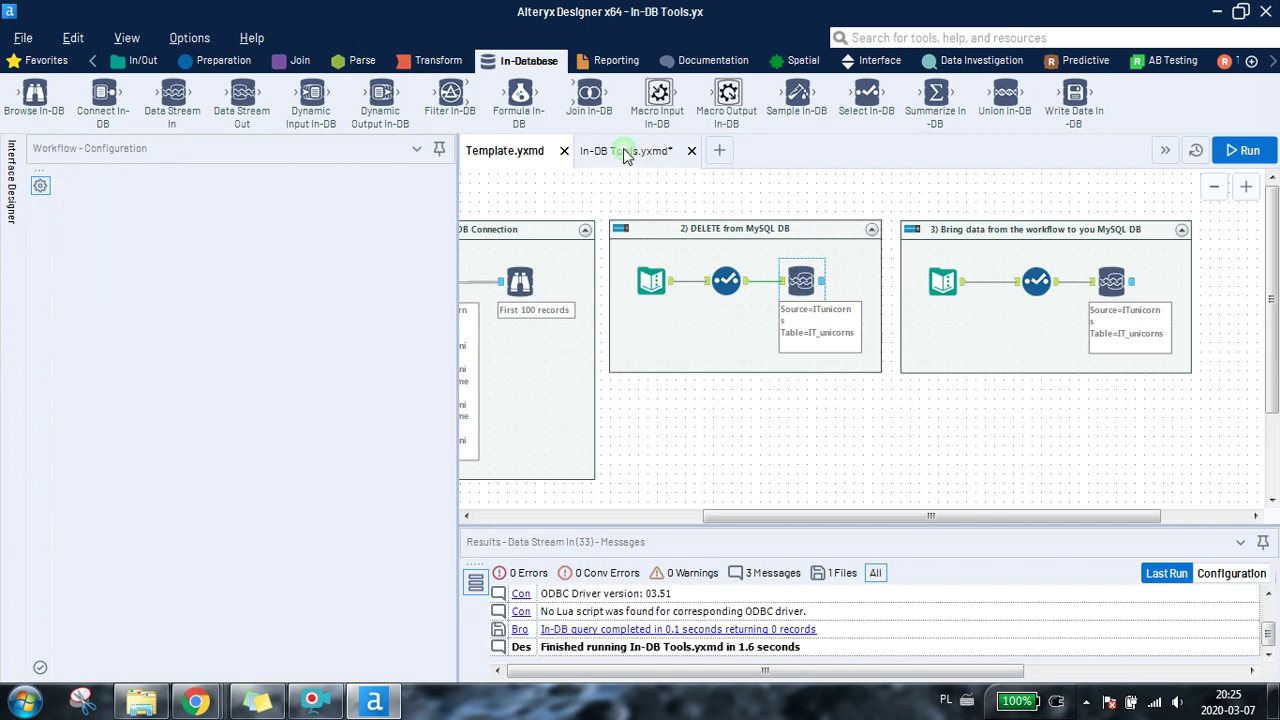
Step: Add a Text Input tool with columns id, empl_fname and empl_lname
{"action": "left_click", "coordinate": [133, 57]}
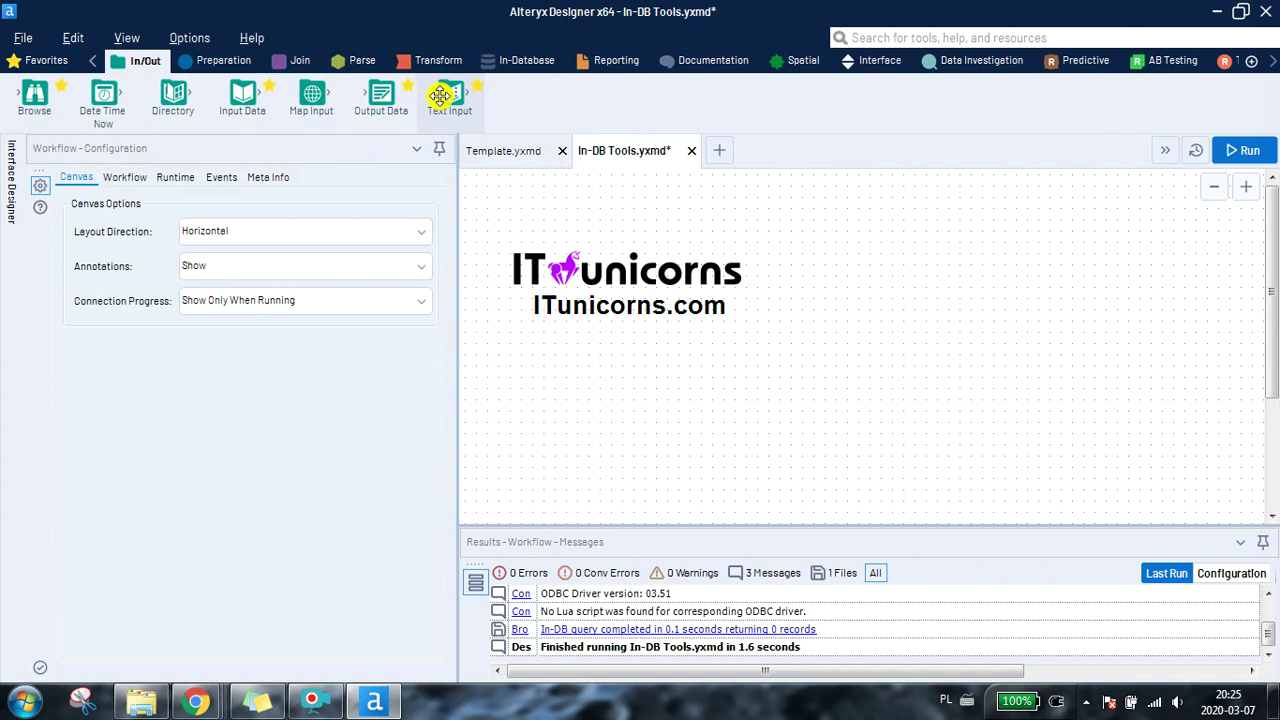
{"action": "left_click_drag", "start_coordinate": [447, 92], "coordinate": [554, 354]}
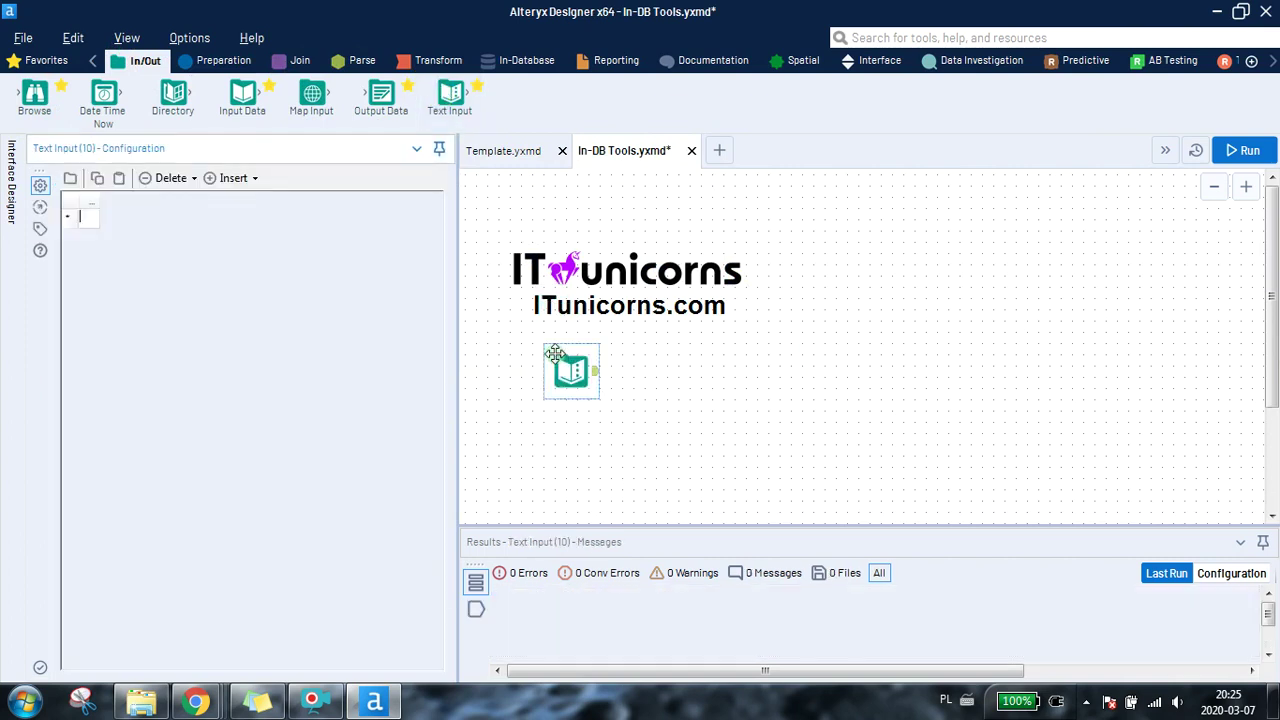
{"action": "left_click", "coordinate": [99, 210]}
{"action": "type", "text": "id"}
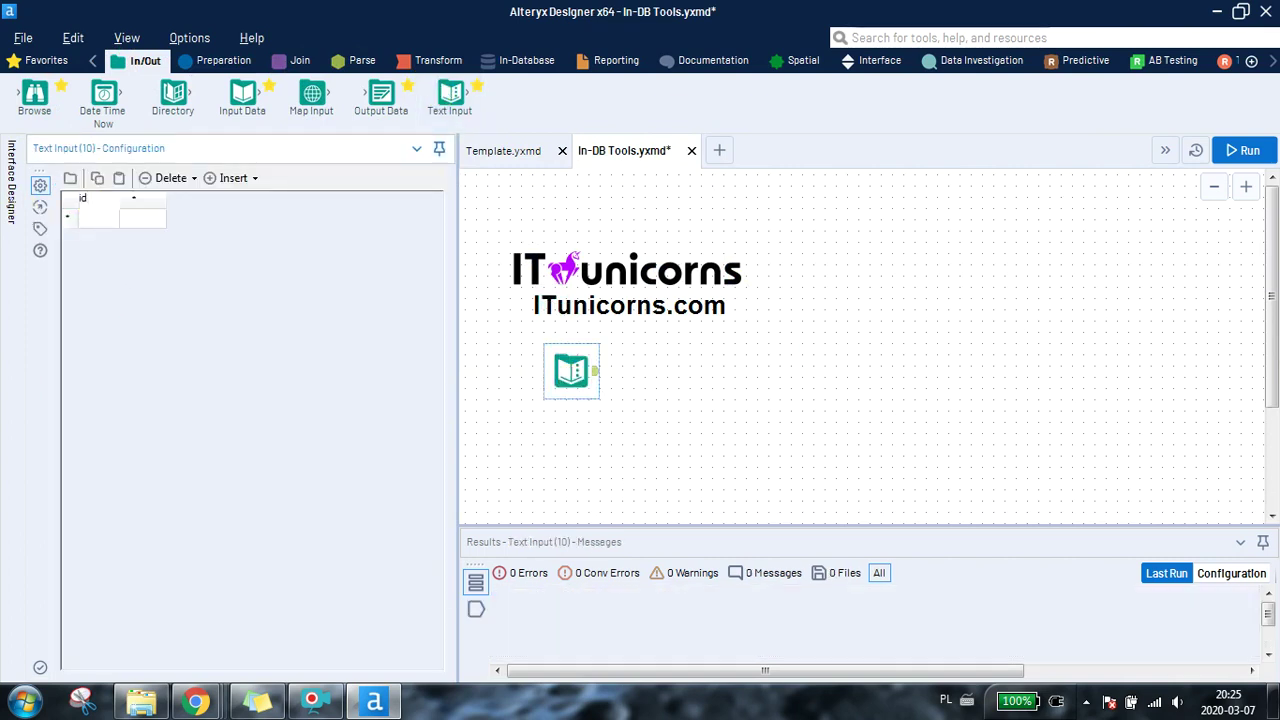
{"action": "left_click", "coordinate": [131, 206]}
{"action": "type", "text": "e"}
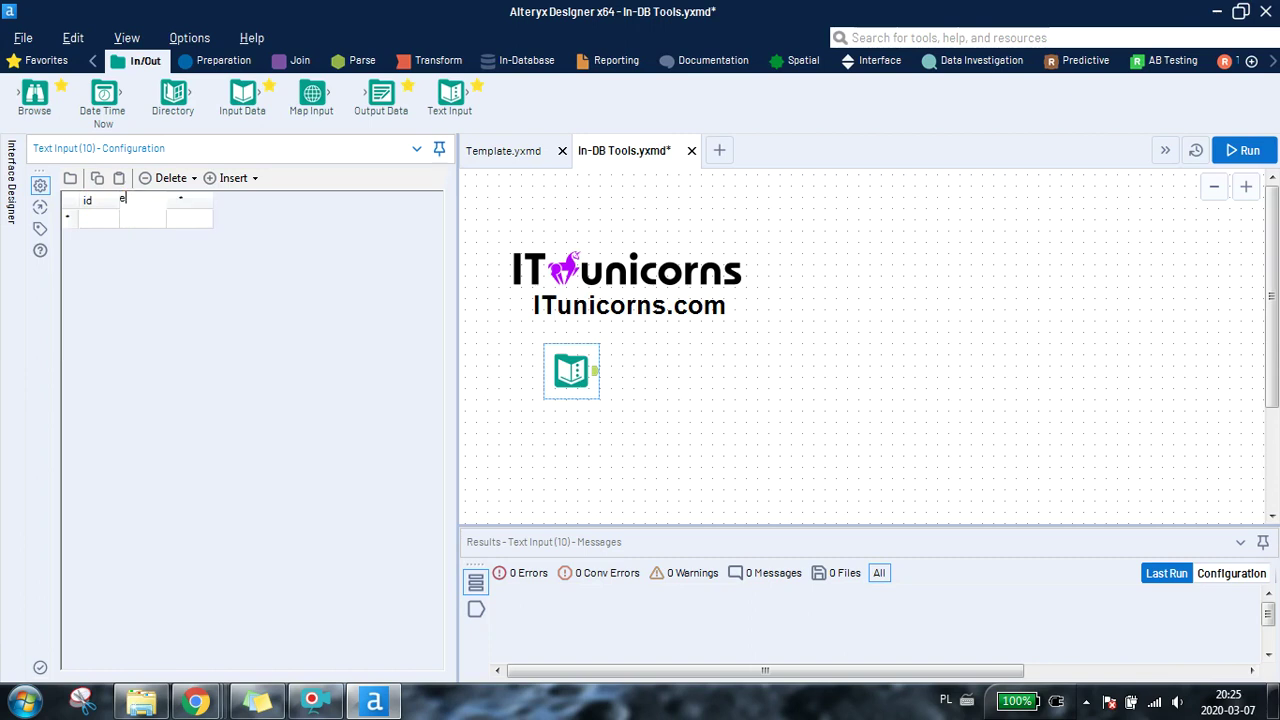
{"action": "type", "text": "mpl_fna"}
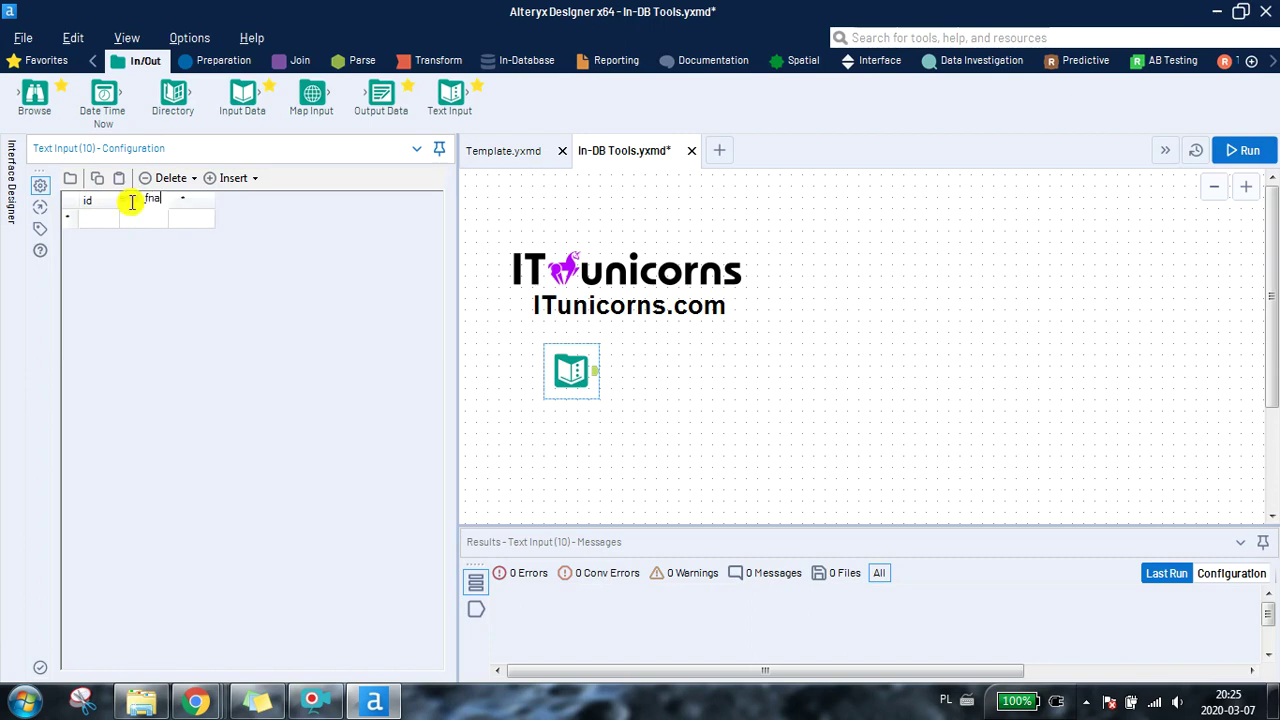
{"action": "type", "text": "me"}
{"action": "key", "text": "Tab"}
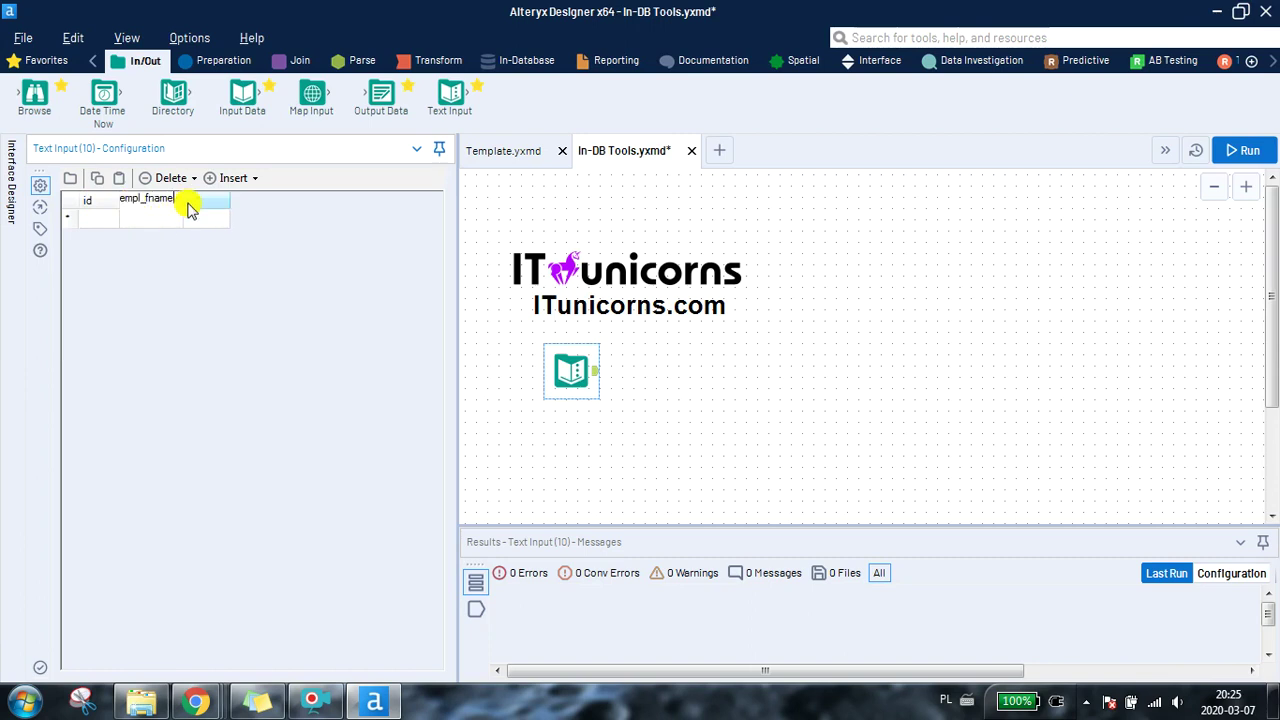
{"action": "type", "text": "empl_"}
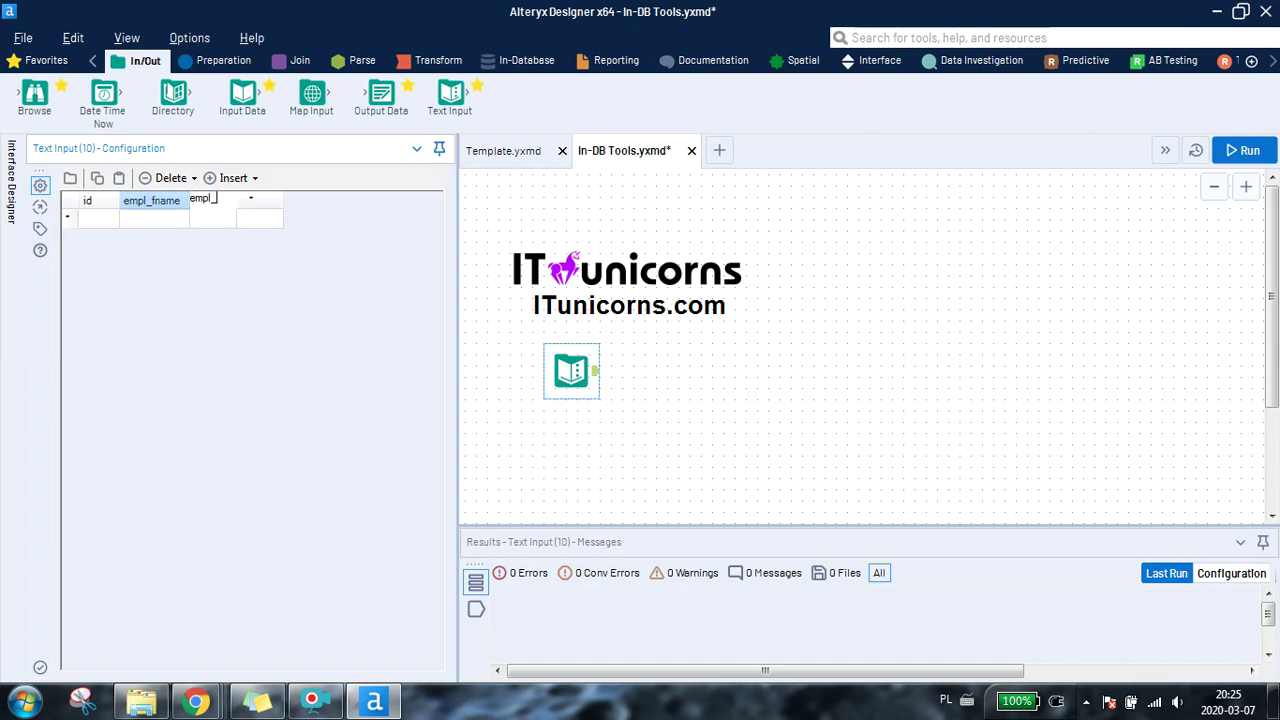
{"action": "type", "text": "lnam"}
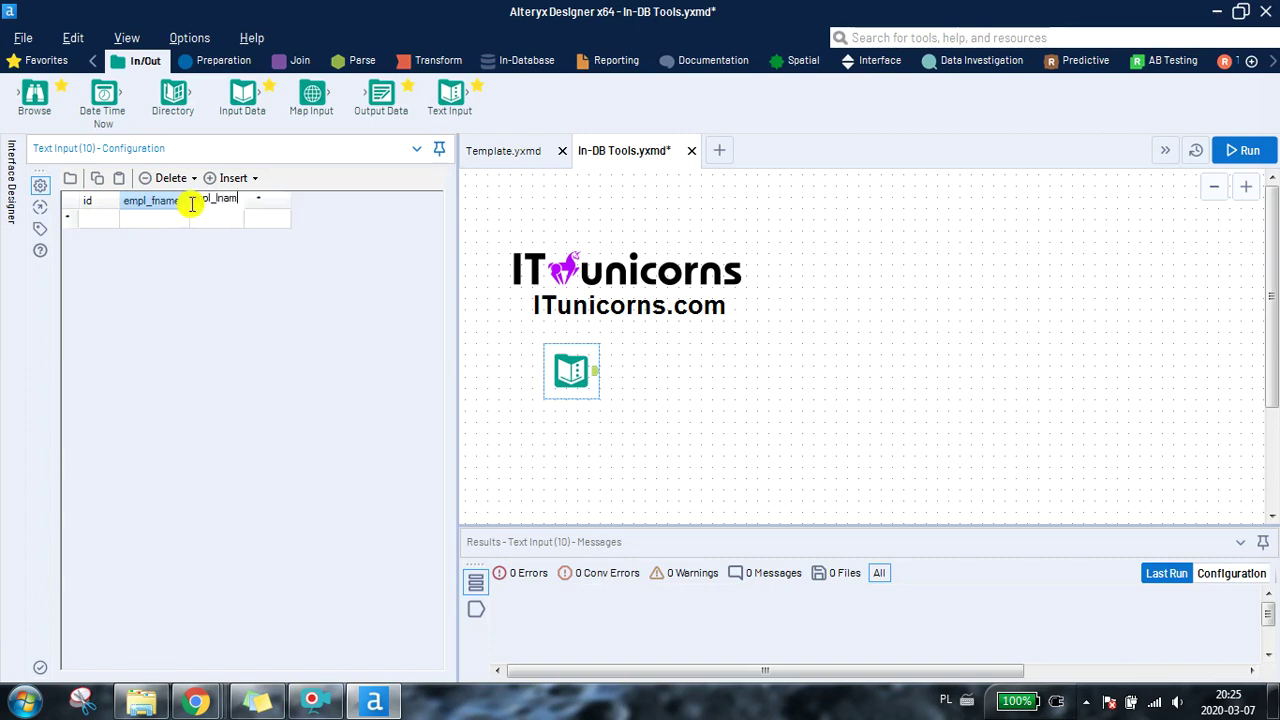
{"action": "type", "text": "e"}
Step: Enter ids 1, 2 and 3 in the id column
{"action": "left_click", "coordinate": [103, 226]}
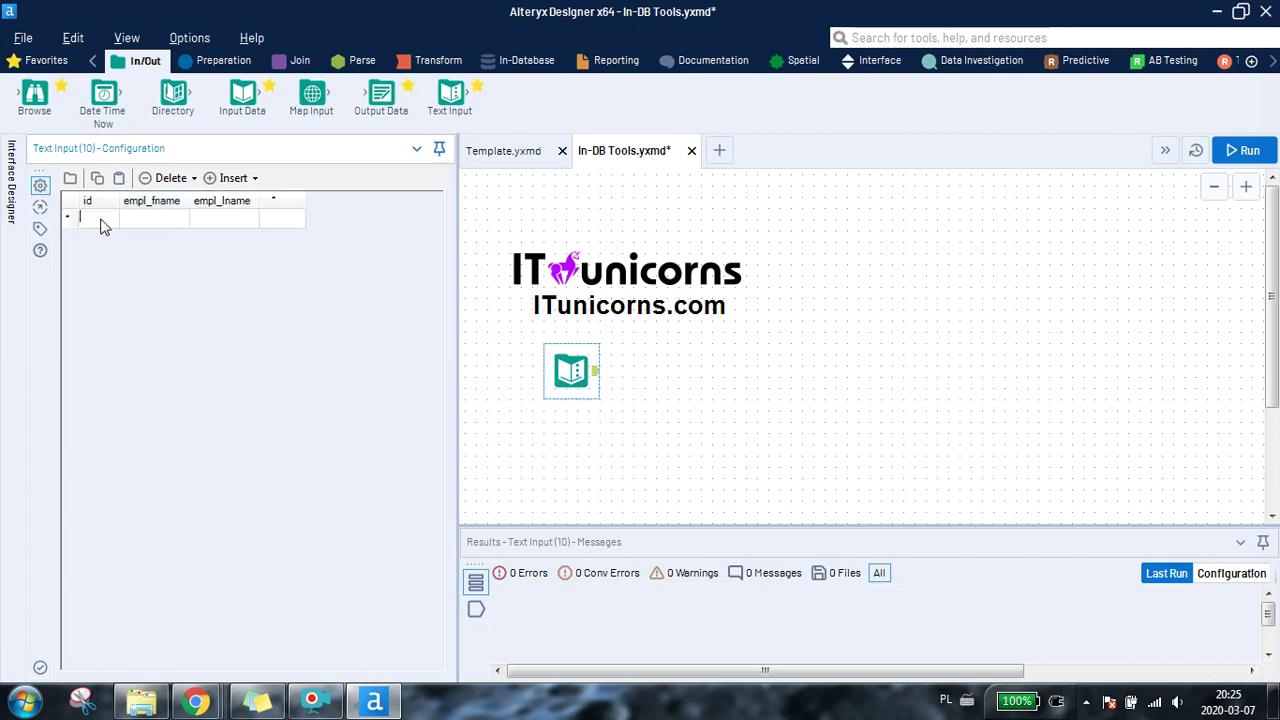
{"action": "type", "text": "1"}
{"action": "key", "text": "Down"}
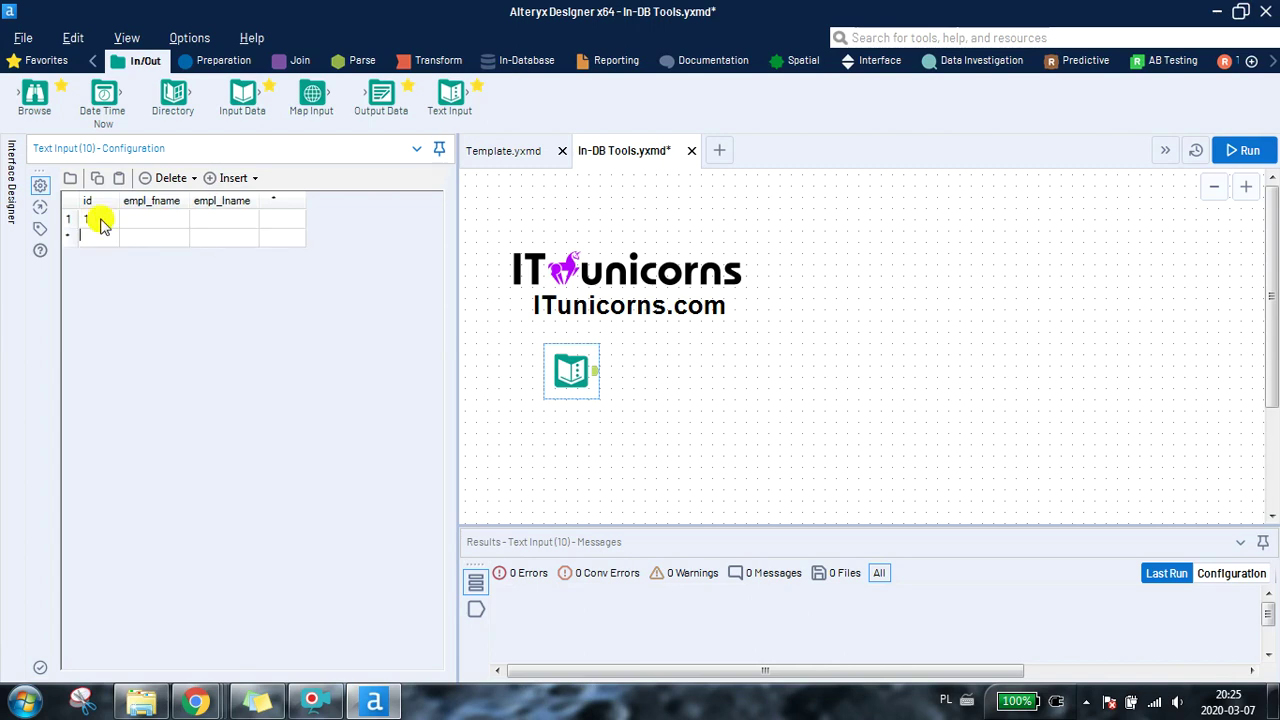
{"action": "type", "text": "2"}
{"action": "key", "text": "Down"}
{"action": "type", "text": "3"}
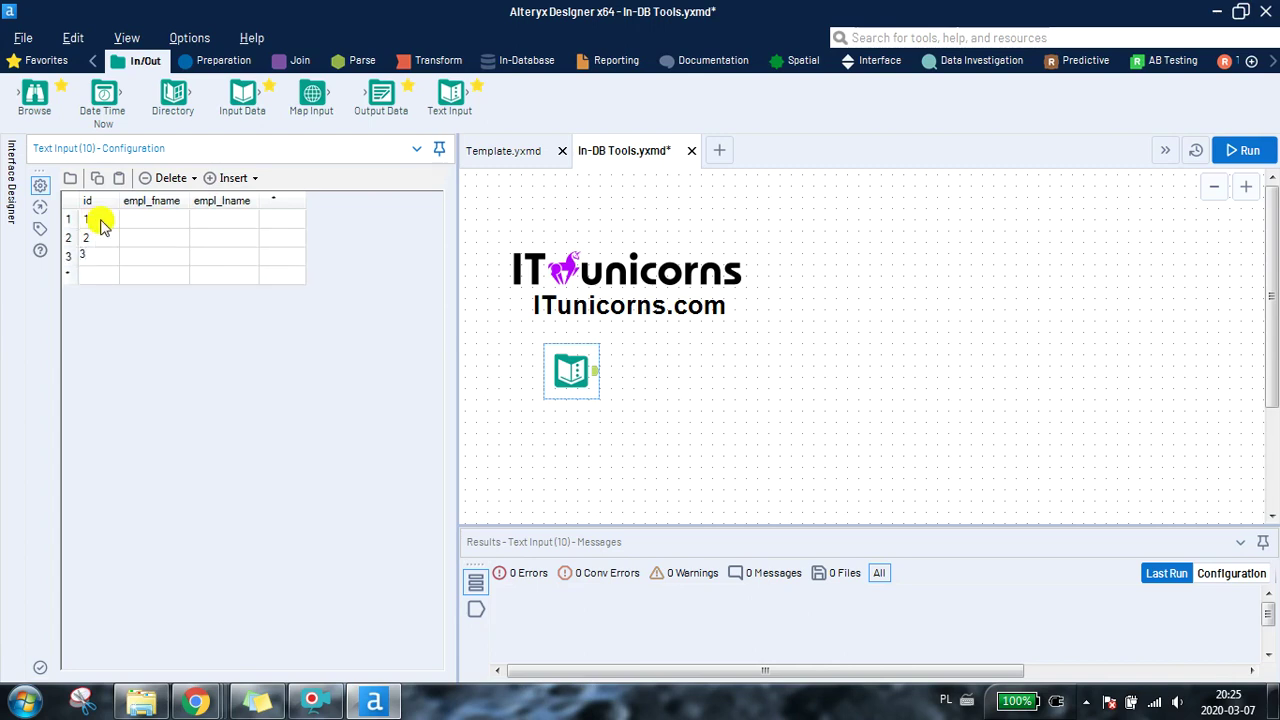
Step: Fill in first and last names for the three employee rows
{"action": "left_click", "coordinate": [136, 224]}
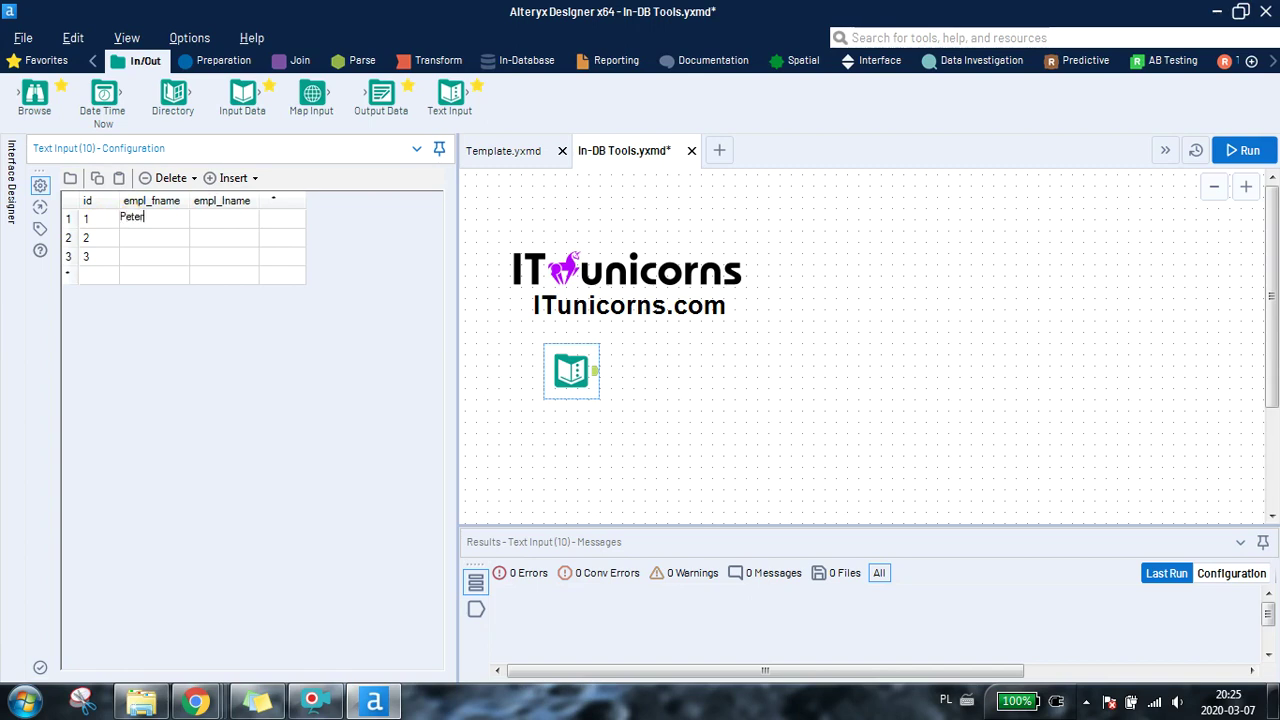
{"action": "type", "text": "Peter"}
{"action": "left_click", "coordinate": [134, 242]}
{"action": "left_click", "coordinate": [152, 262]}
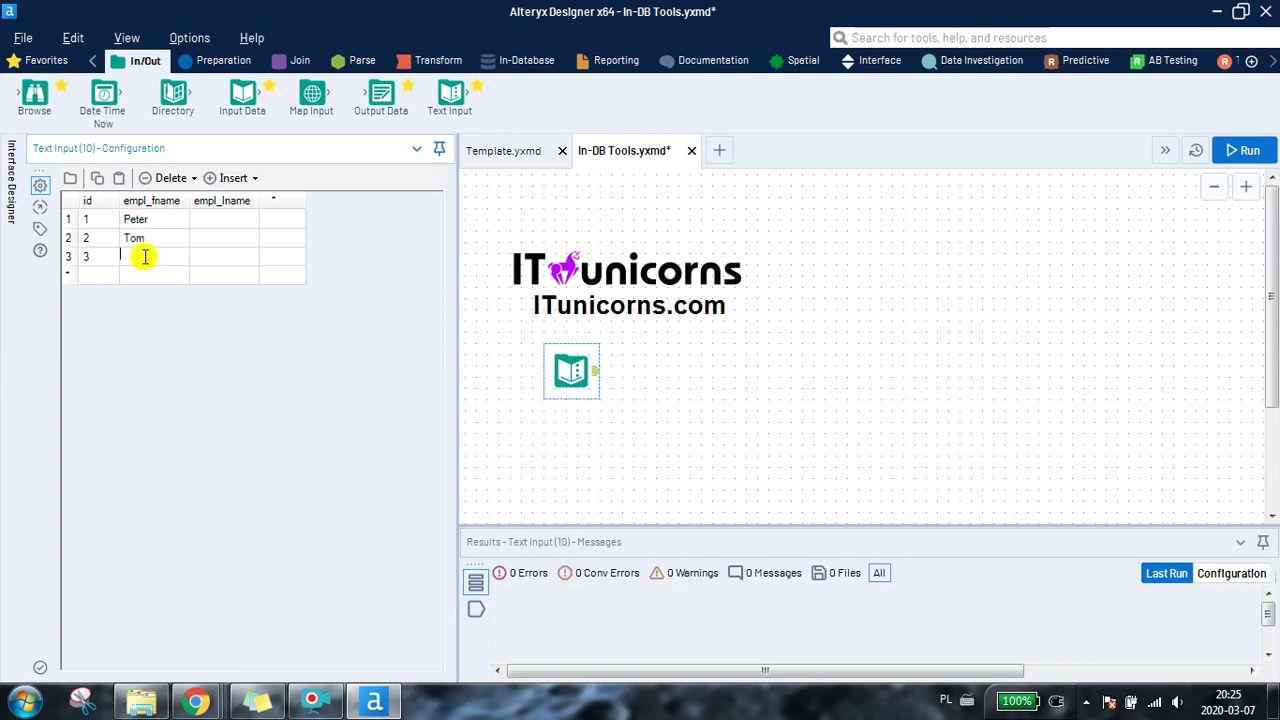
{"action": "type", "text": "Bob"}
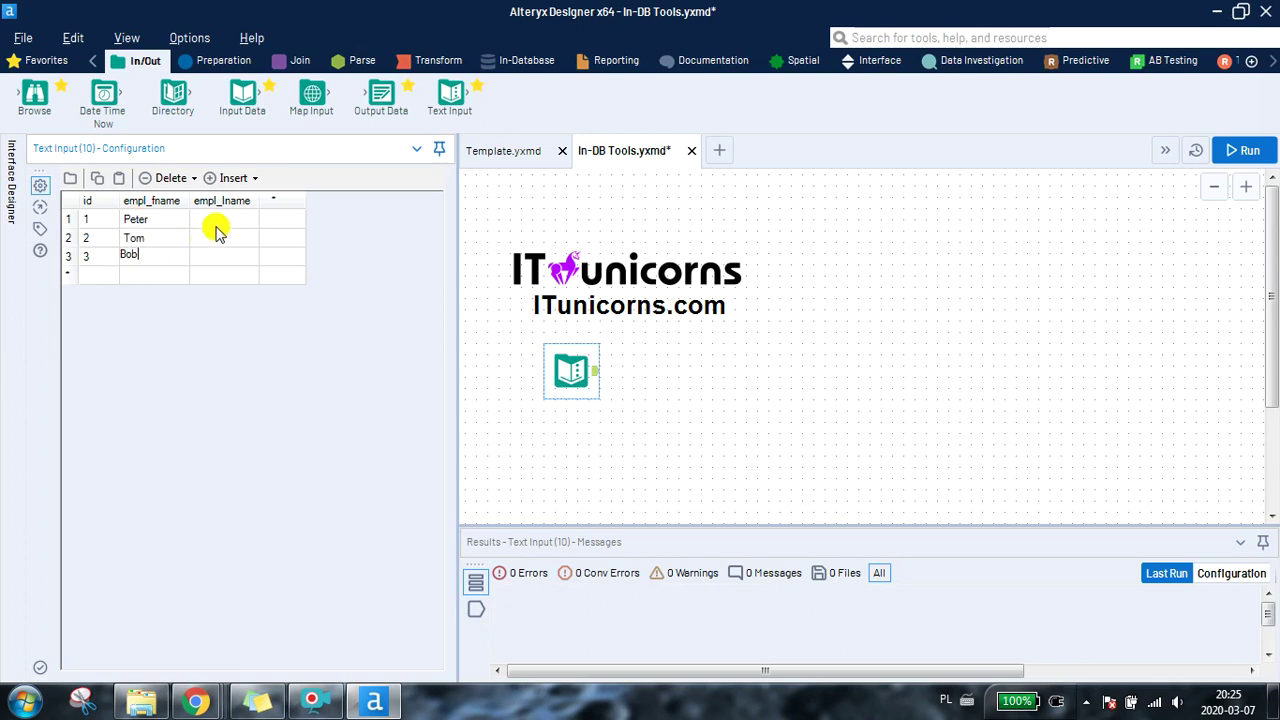
{"action": "left_click", "coordinate": [222, 231]}
{"action": "type", "text": "Milk"}
{"action": "left_click", "coordinate": [228, 237]}
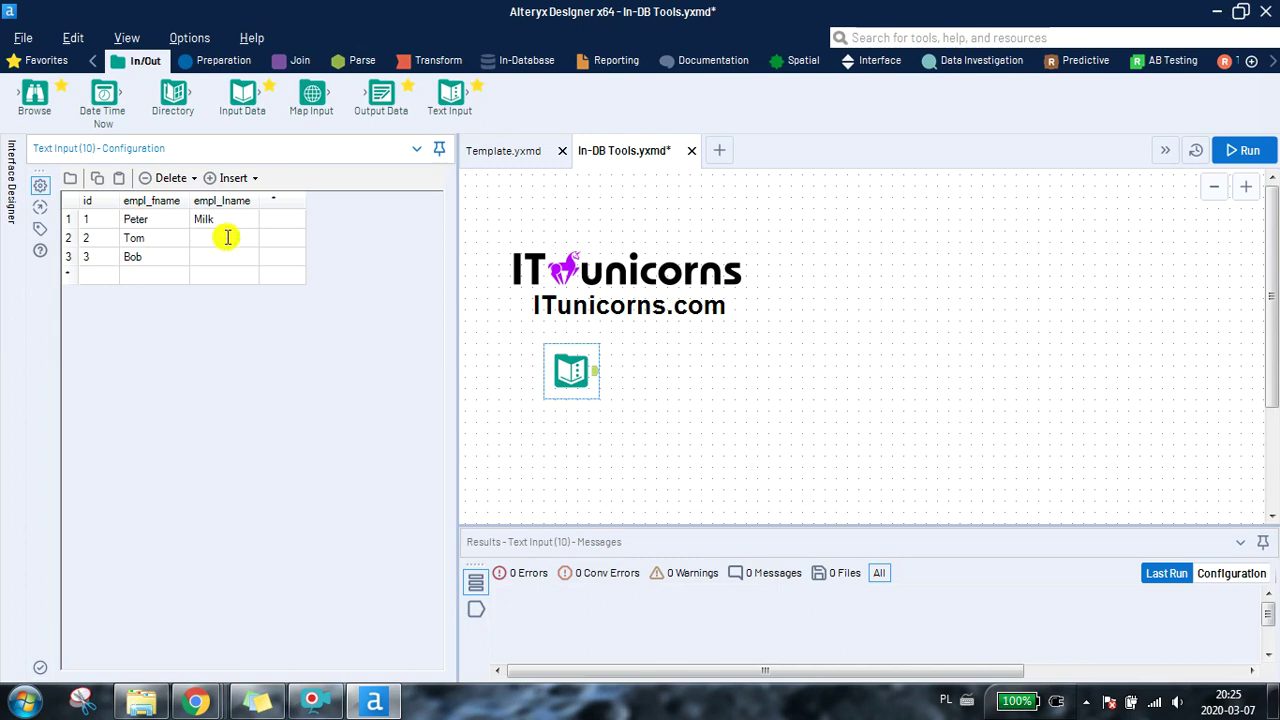
{"action": "type", "text": "Rice"}
{"action": "left_click", "coordinate": [228, 255]}
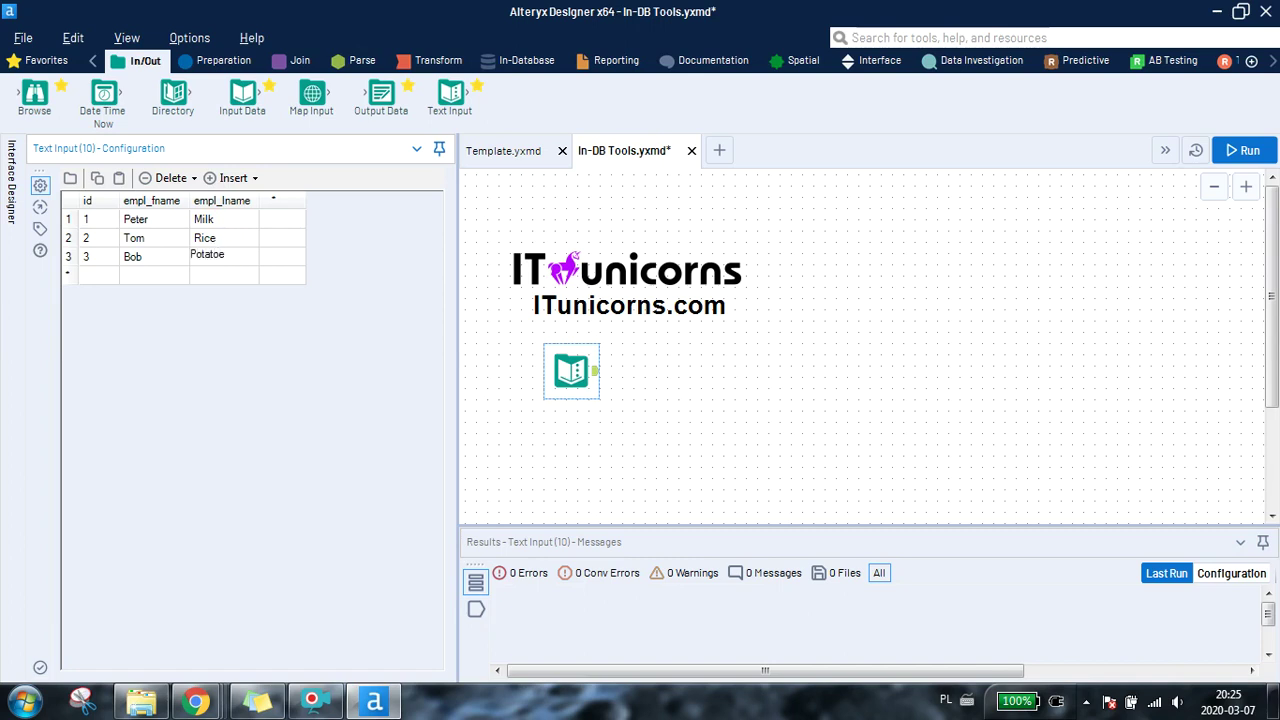
{"action": "left_click", "coordinate": [212, 60]}
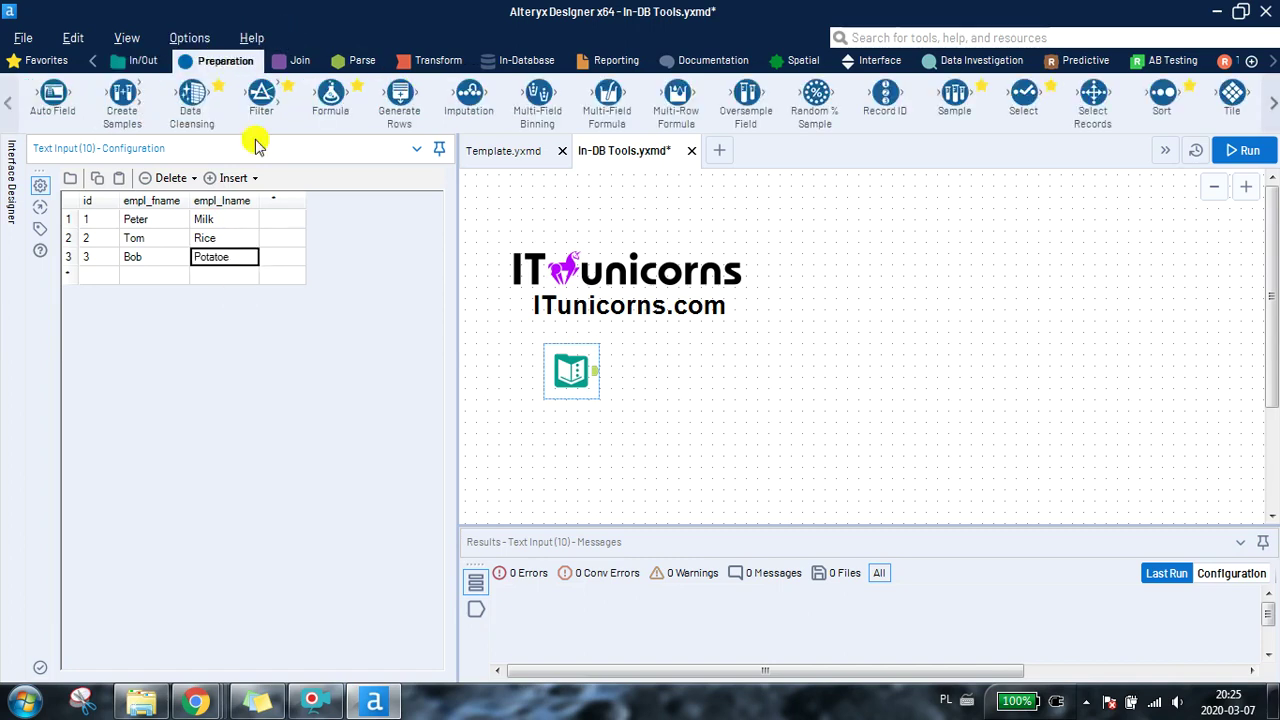
Step: Add a Select after the Text Input; set id to Int32, empl_fname to V_String 255
{"action": "left_click_drag", "start_coordinate": [1023, 95], "coordinate": [630, 350]}
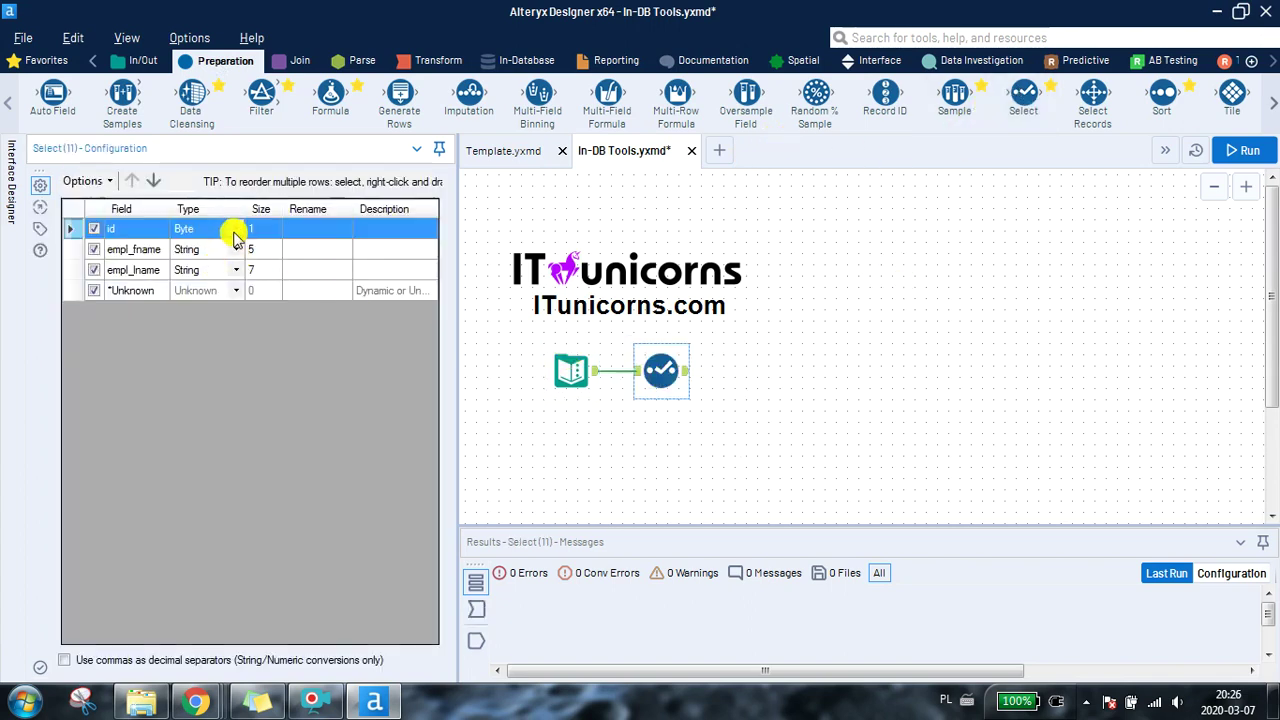
{"action": "left_click", "coordinate": [236, 230]}
{"action": "left_click", "coordinate": [212, 295]}
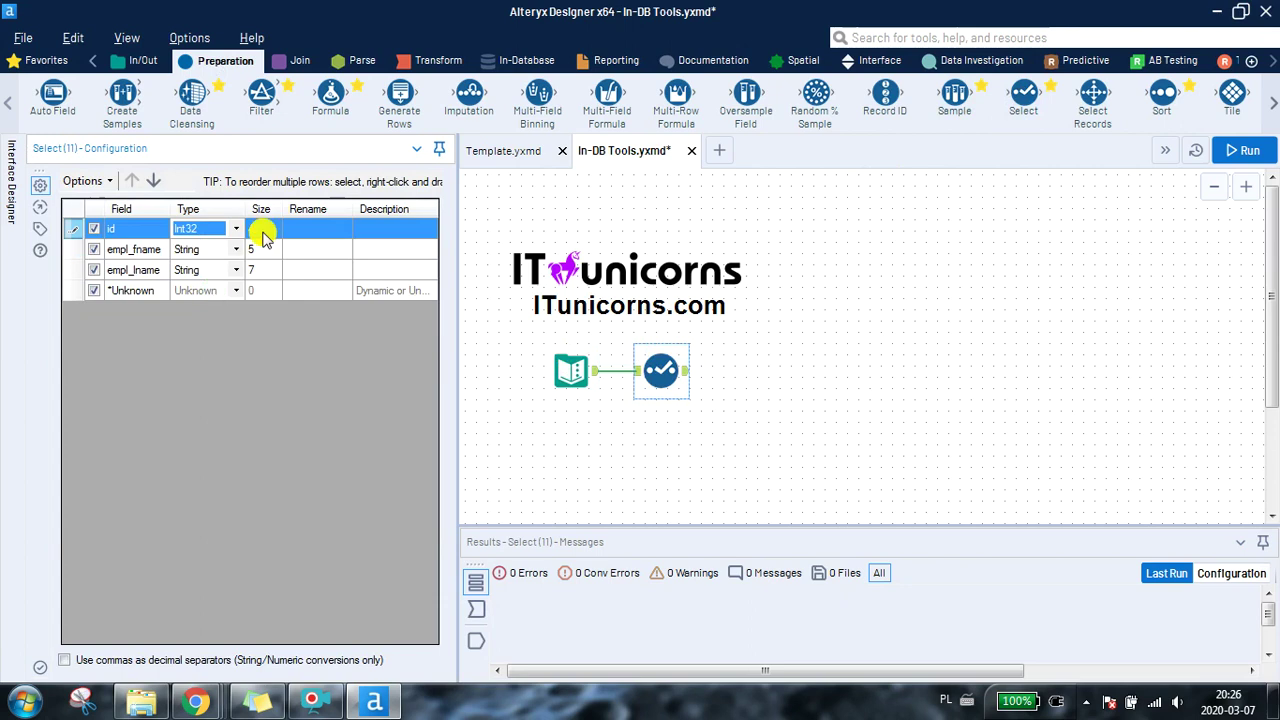
{"action": "left_click", "coordinate": [208, 252]}
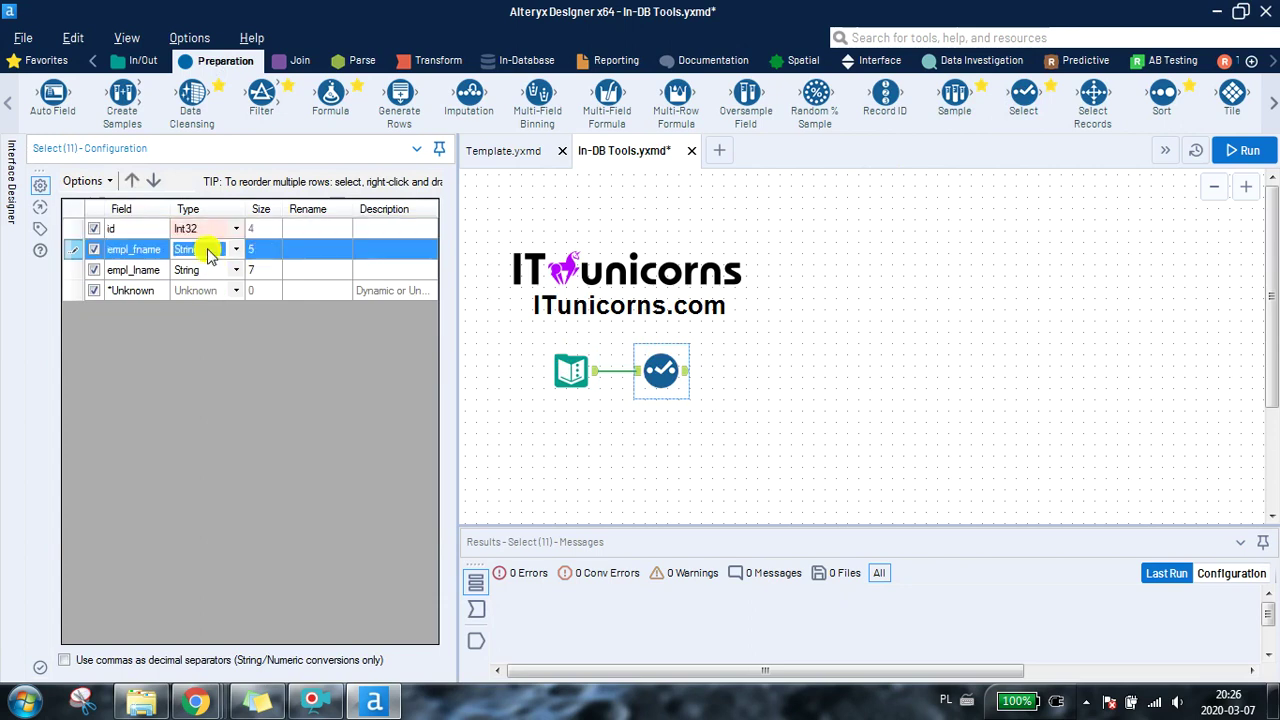
{"action": "left_click", "coordinate": [210, 252]}
{"action": "left_click", "coordinate": [212, 395]}
{"action": "left_click", "coordinate": [268, 252]}
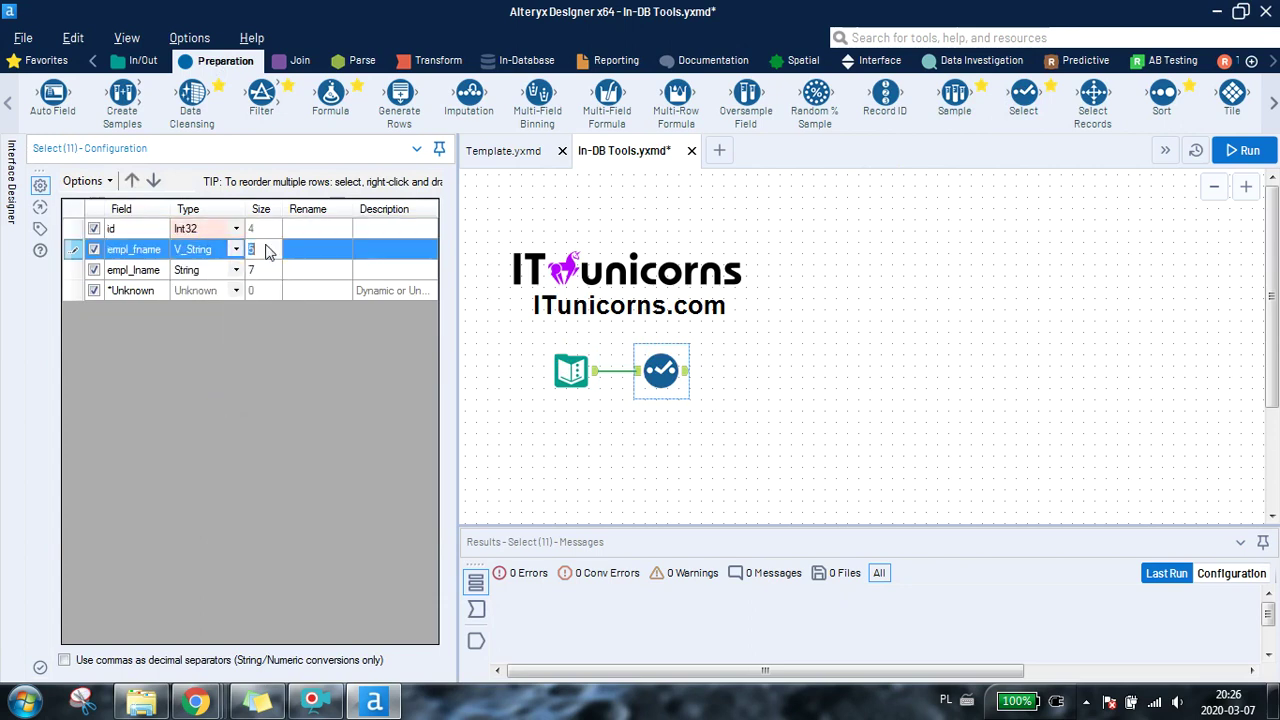
{"action": "type", "text": "255"}
Step: Set empl_lname to V_String size 255, then bring Template.yxmd to the front
{"action": "left_click", "coordinate": [205, 270]}
{"action": "left_click", "coordinate": [205, 270]}
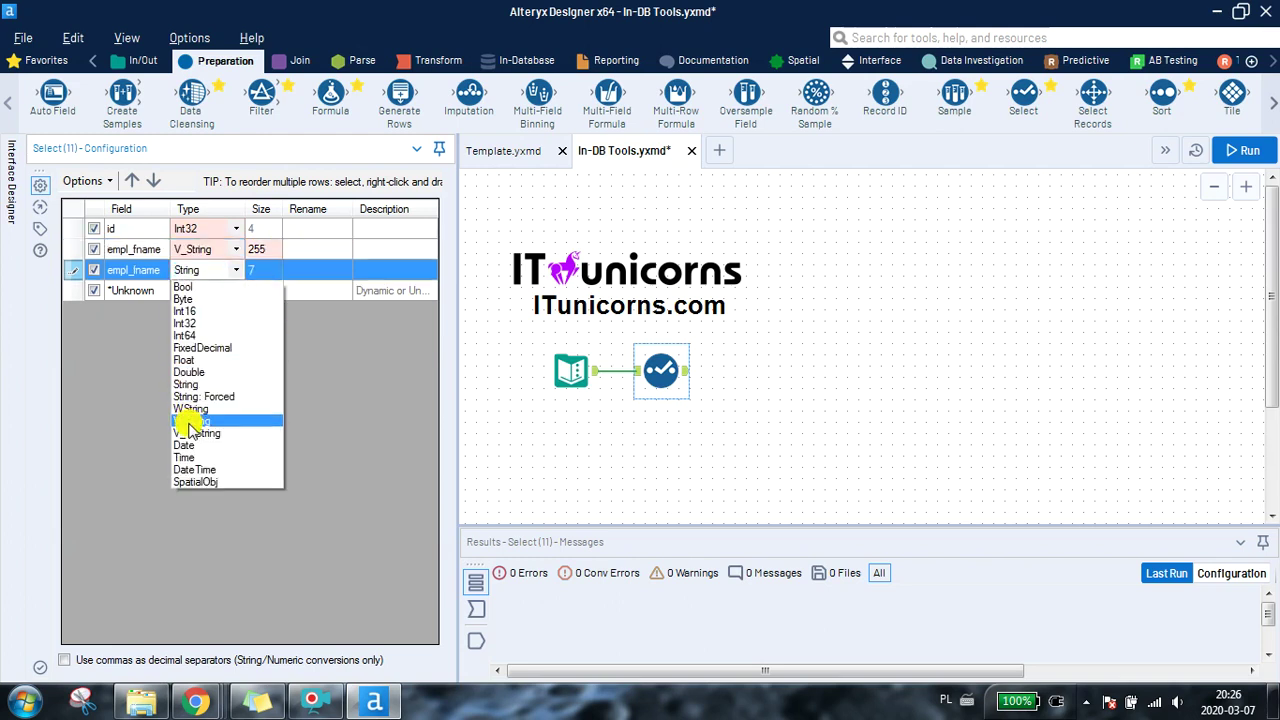
{"action": "left_click", "coordinate": [190, 420]}
{"action": "left_click", "coordinate": [270, 274]}
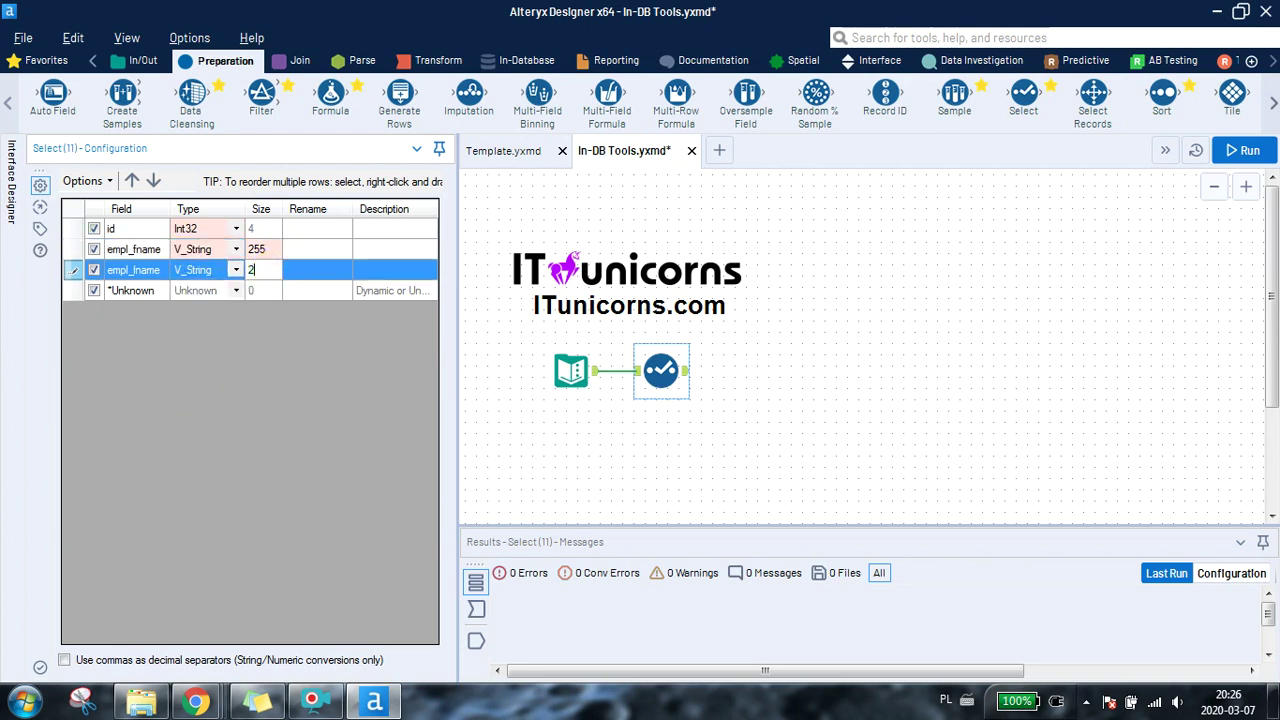
{"action": "type", "text": "255"}
{"action": "left_click", "coordinate": [857, 378]}
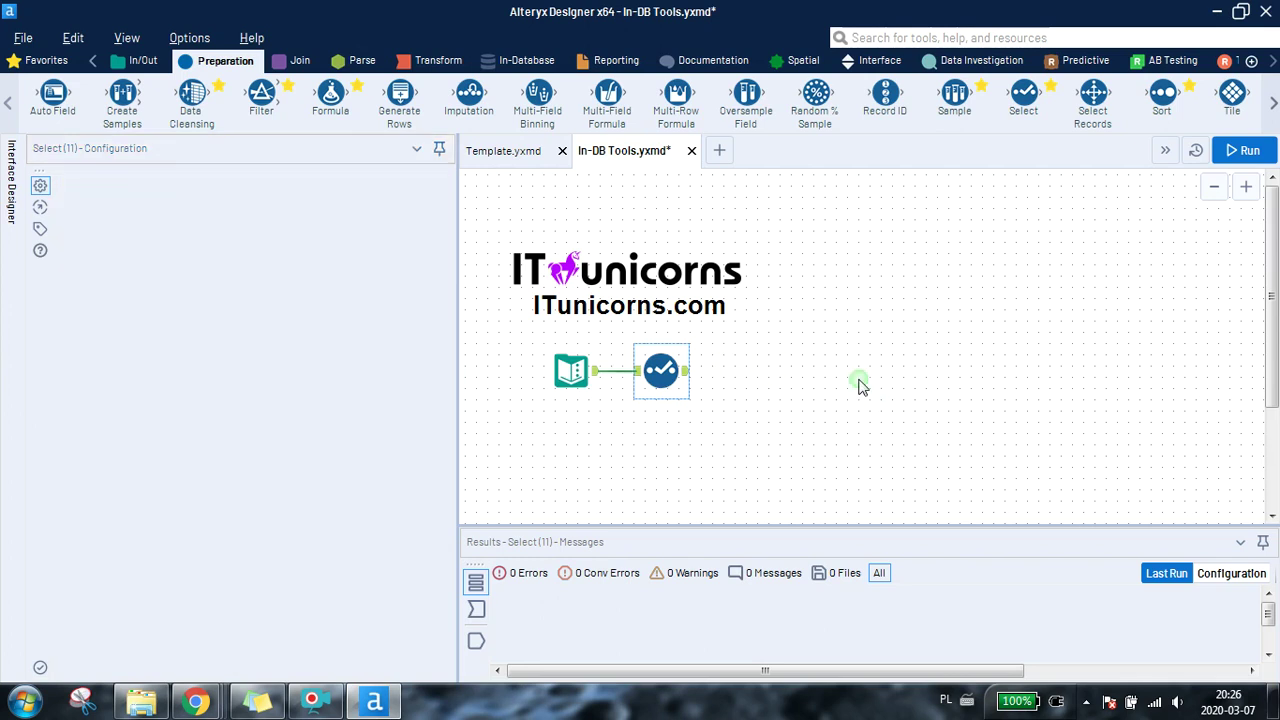
{"action": "left_click", "coordinate": [515, 155]}
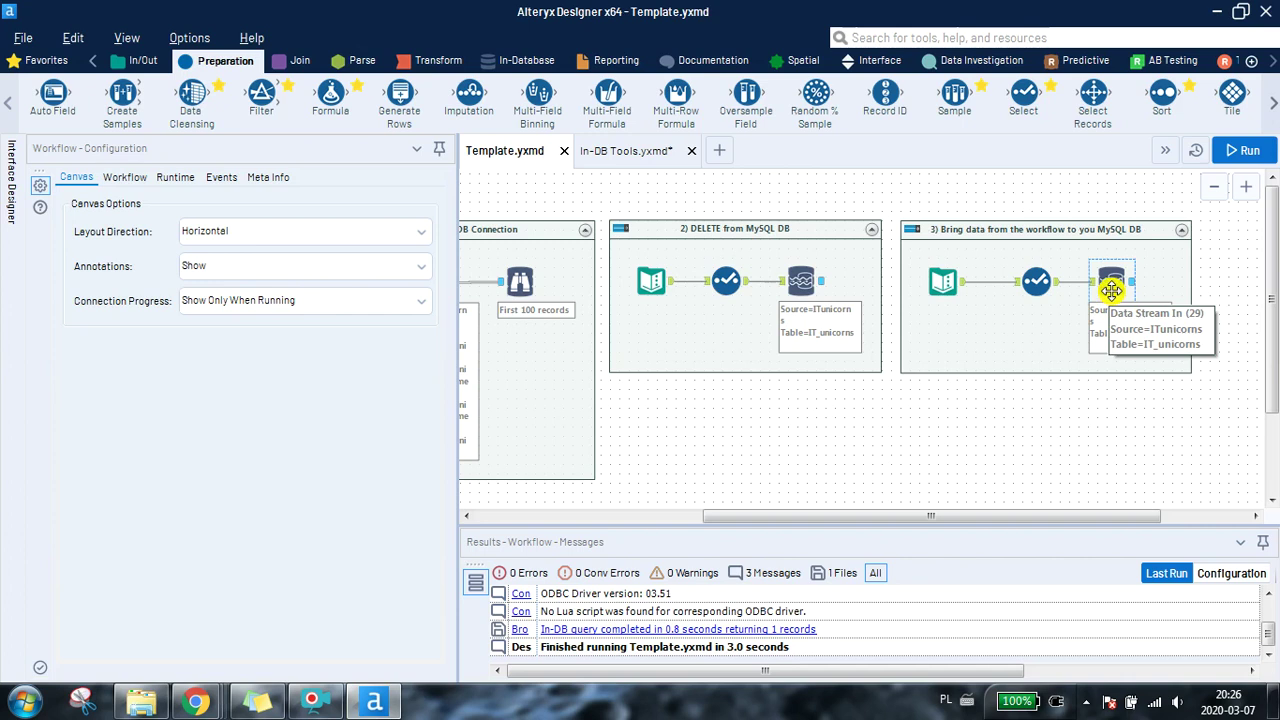
Step: Review the Template's data-load Data Stream In settings, then return to In-DB Tools.yxmd
{"action": "left_click", "coordinate": [1111, 289]}
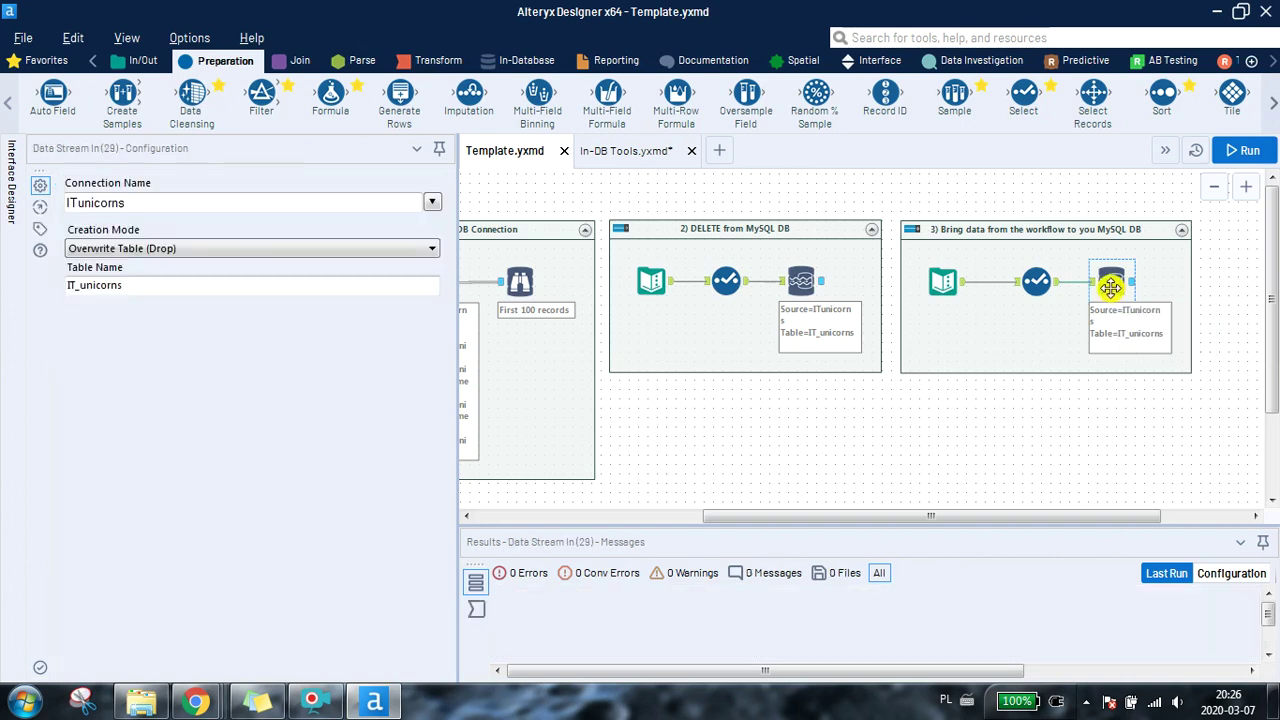
{"action": "left_click", "coordinate": [626, 158]}
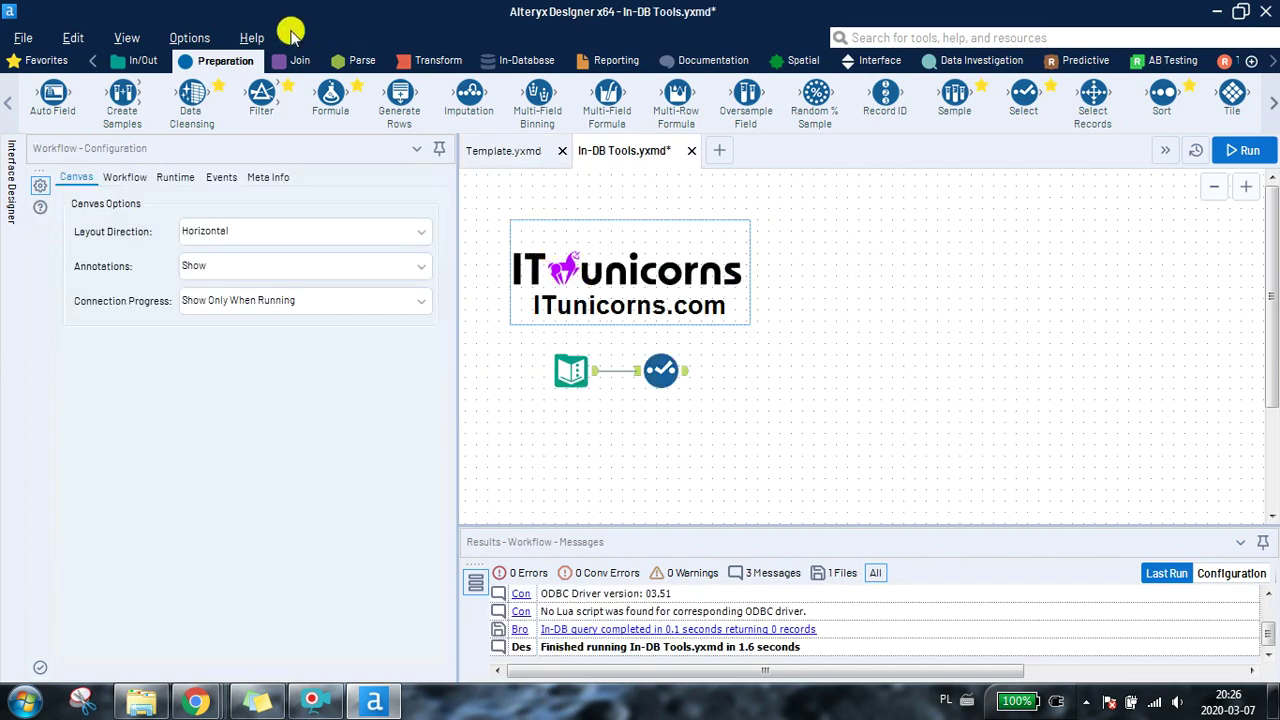
Step: Append a Data Stream In on the IT_unicorns connection using Overwrite Table (Drop), then run the workflow
{"action": "left_click", "coordinate": [510, 60]}
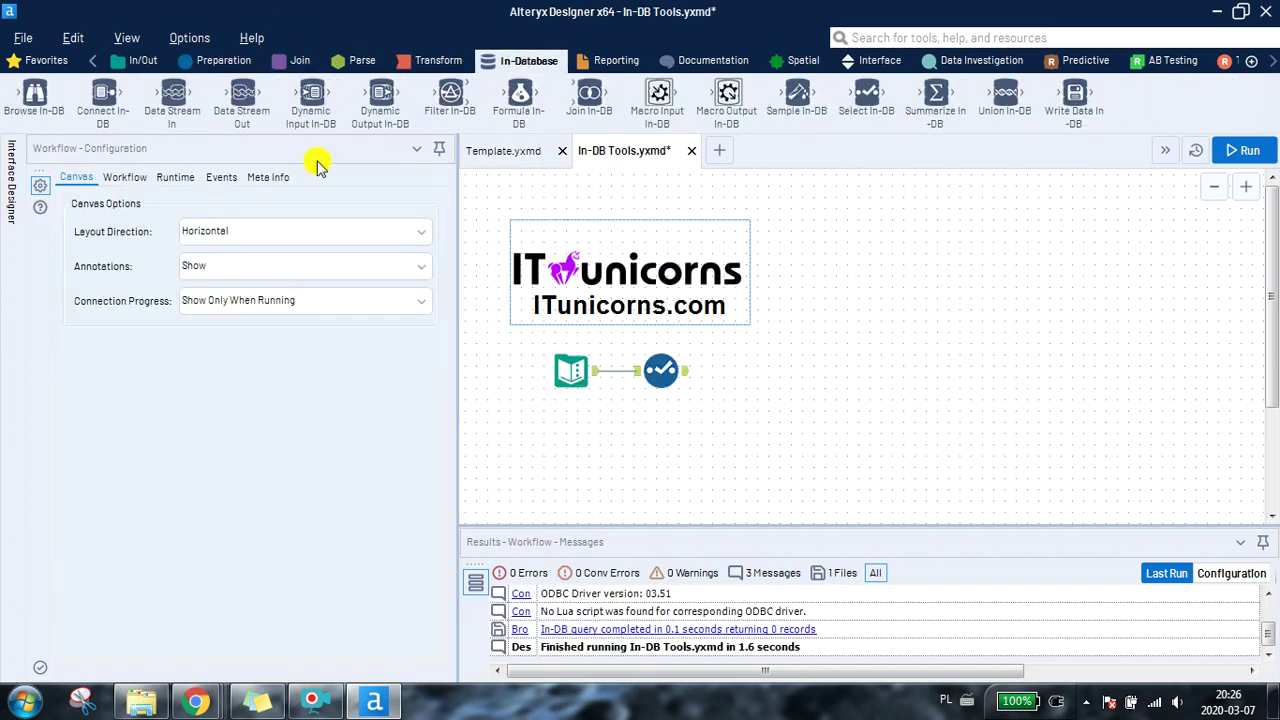
{"action": "left_click_drag", "start_coordinate": [175, 100], "coordinate": [738, 372]}
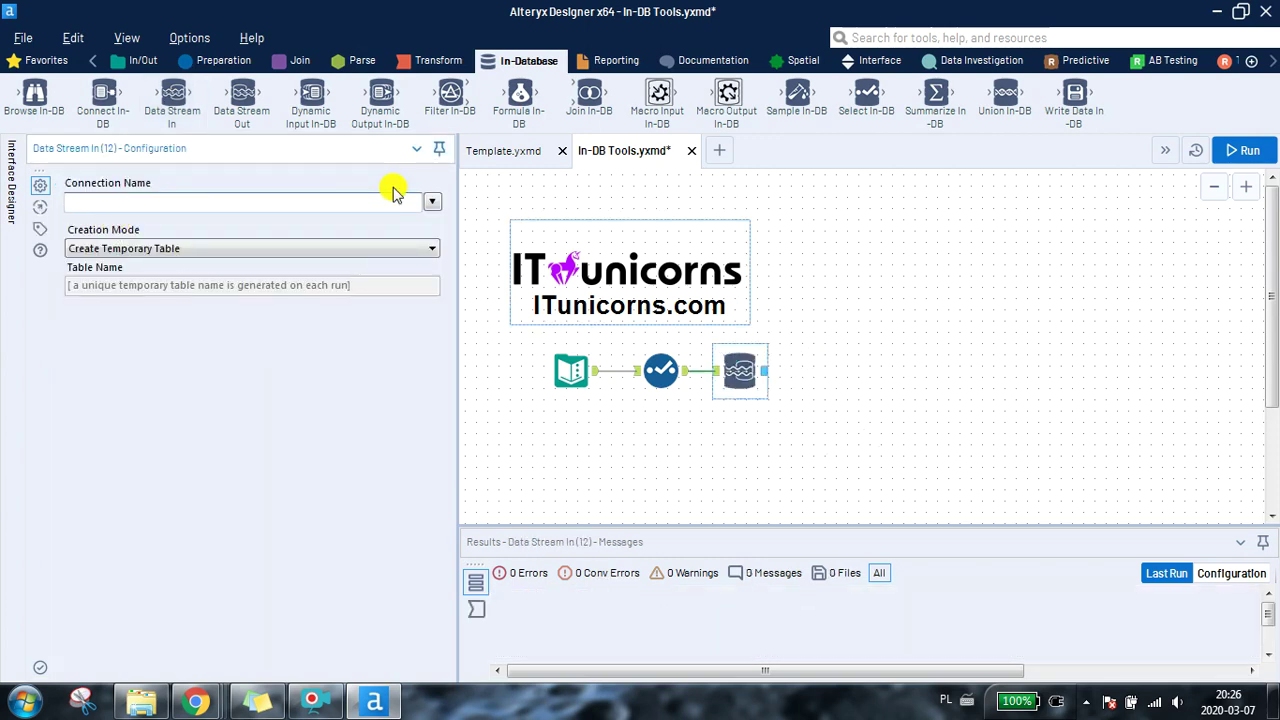
{"action": "left_click", "coordinate": [433, 204]}
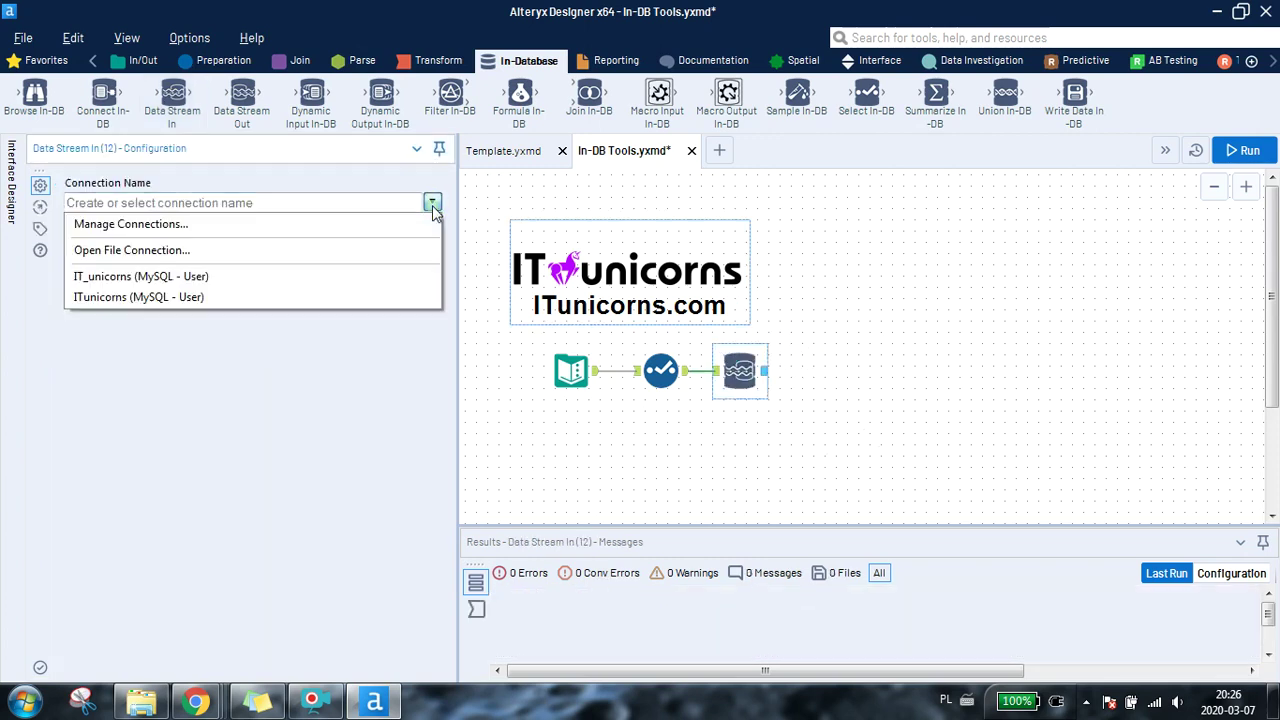
{"action": "left_click", "coordinate": [205, 283]}
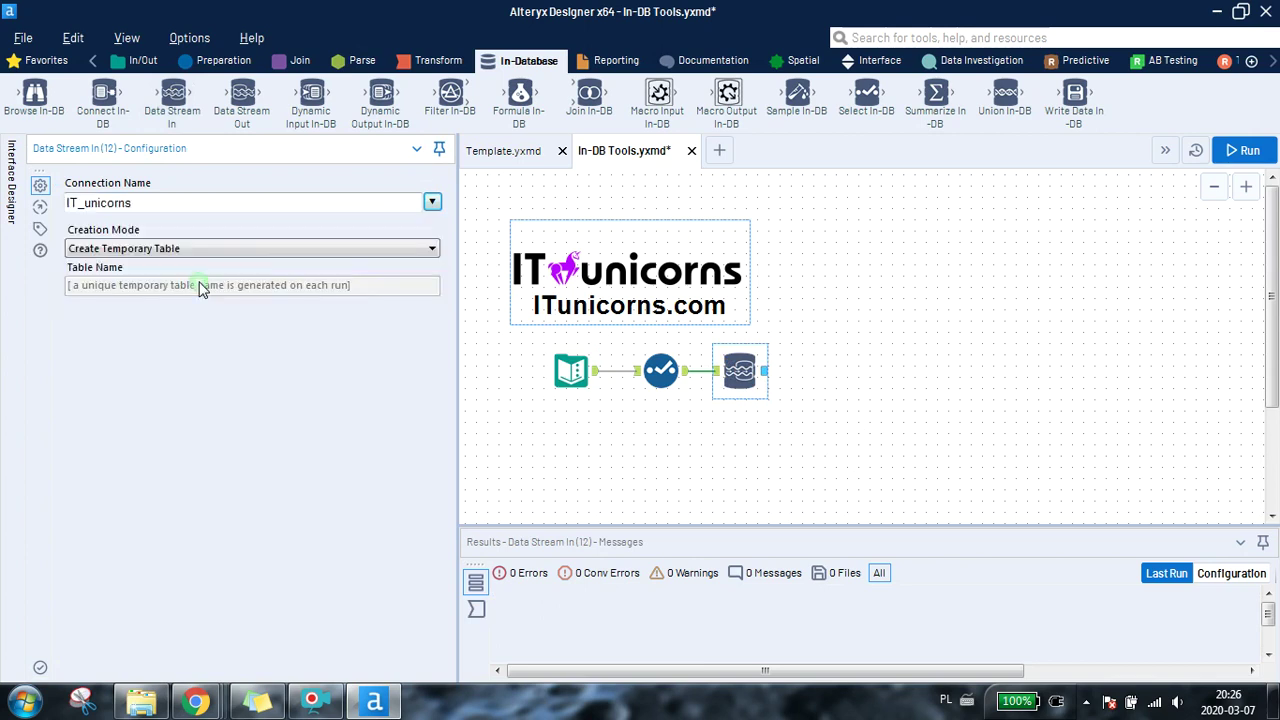
{"action": "left_click", "coordinate": [158, 251]}
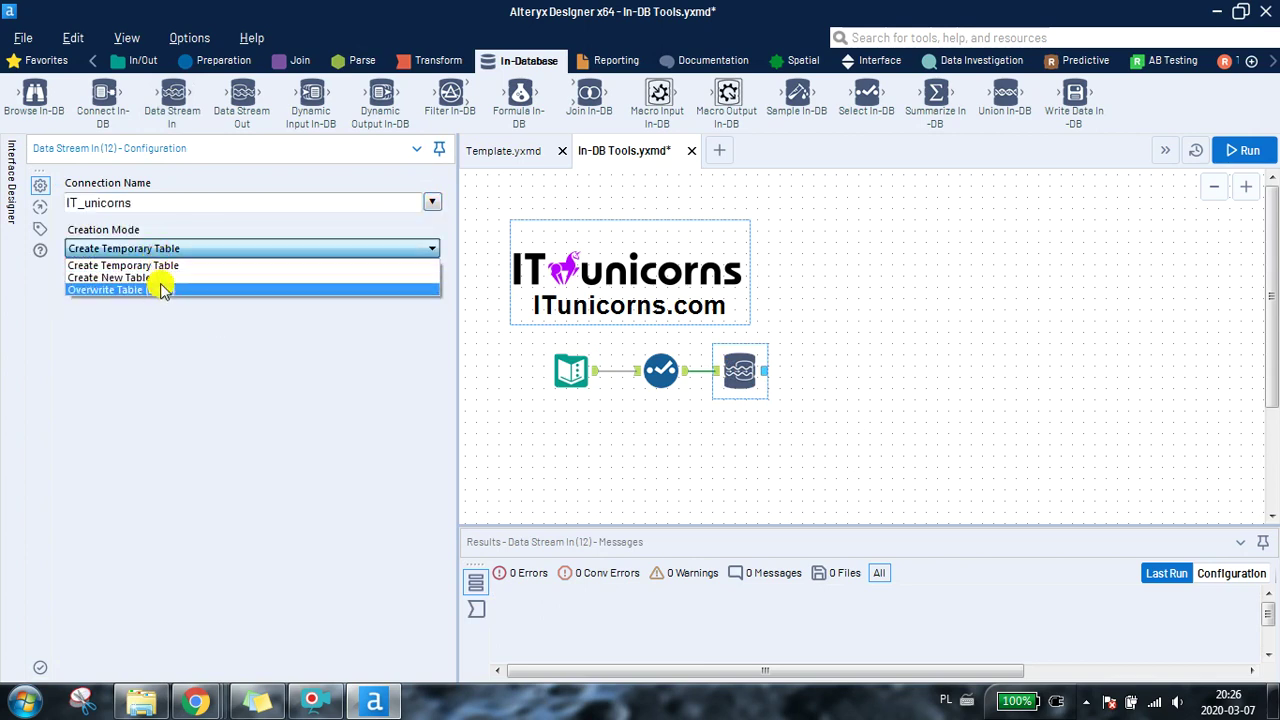
{"action": "left_click", "coordinate": [152, 289]}
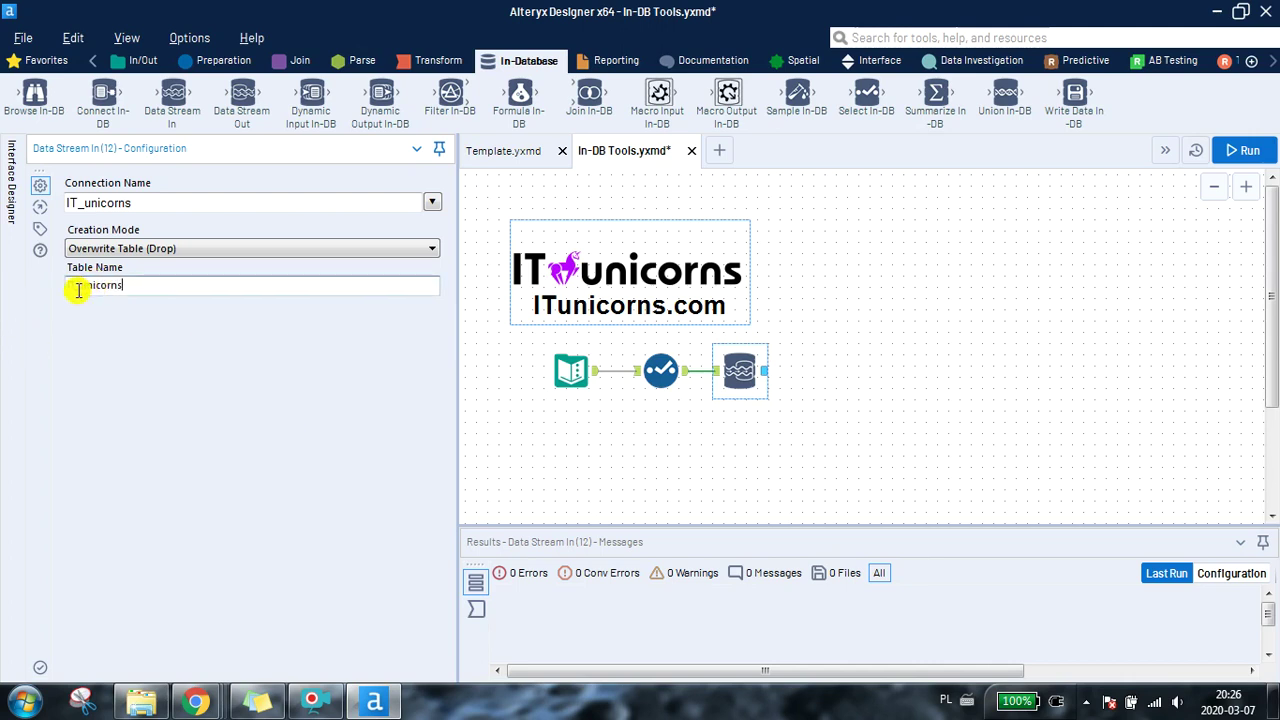
{"action": "left_click", "coordinate": [820, 435]}
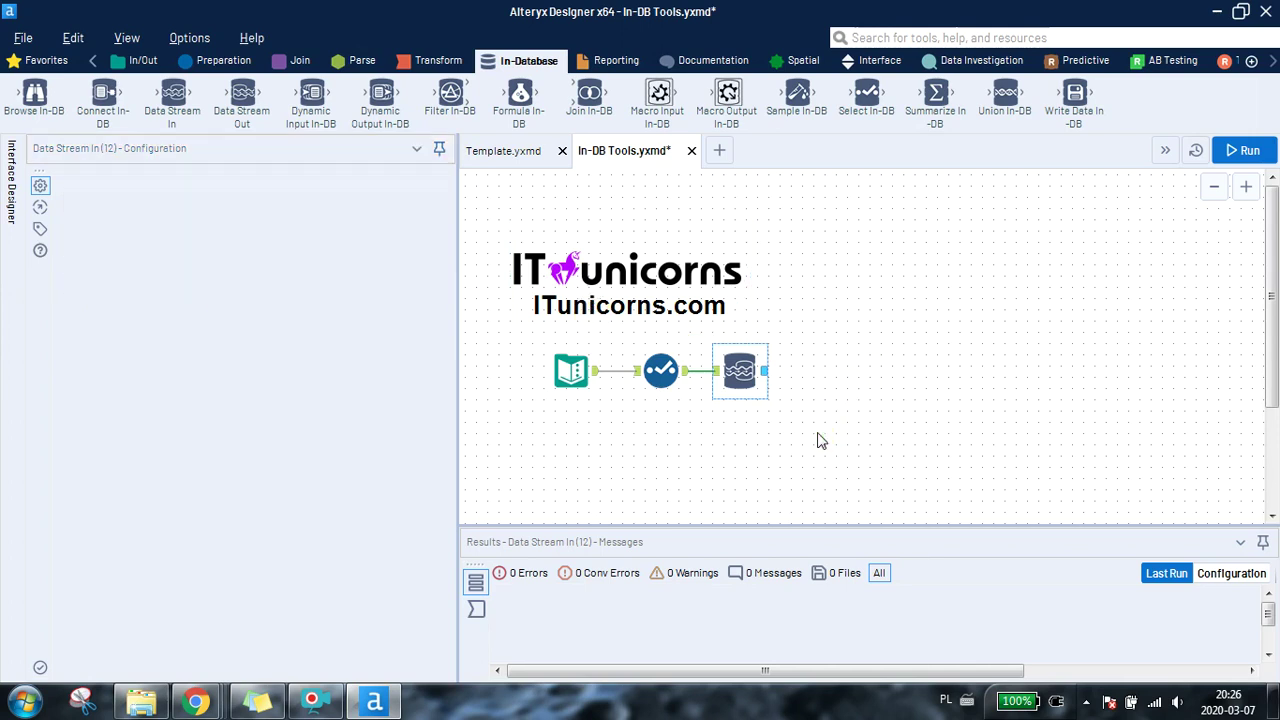
{"action": "left_click", "coordinate": [1238, 152]}
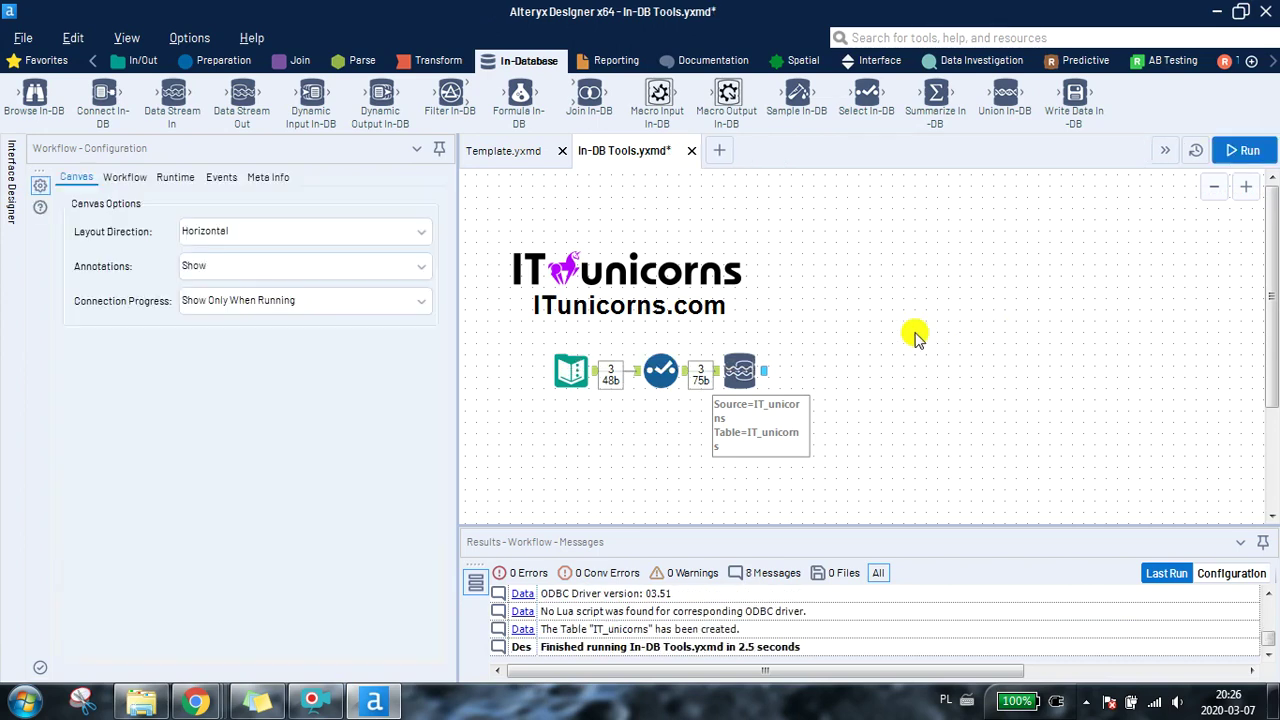
Step: In Template, collapse the DELETE and Bring data to MySQL DB containers and rerun it
{"action": "left_click", "coordinate": [491, 157]}
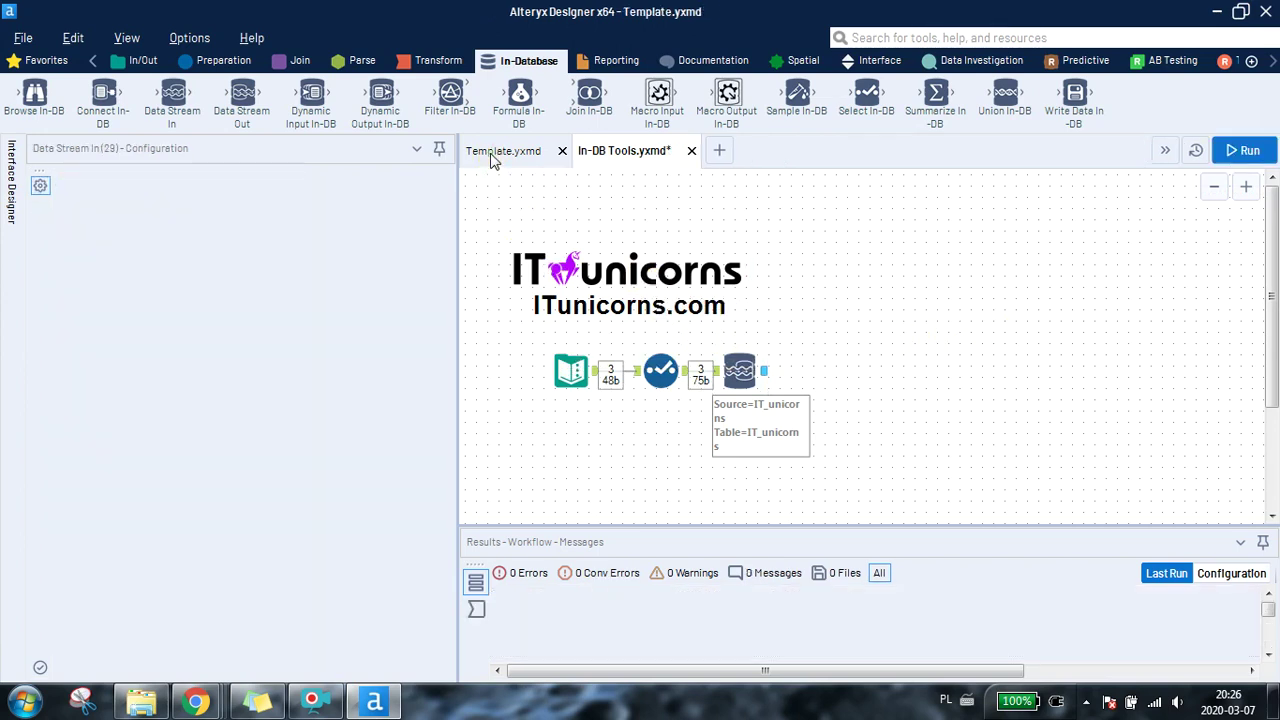
{"action": "left_click", "coordinate": [896, 246]}
{"action": "left_click", "coordinate": [907, 229]}
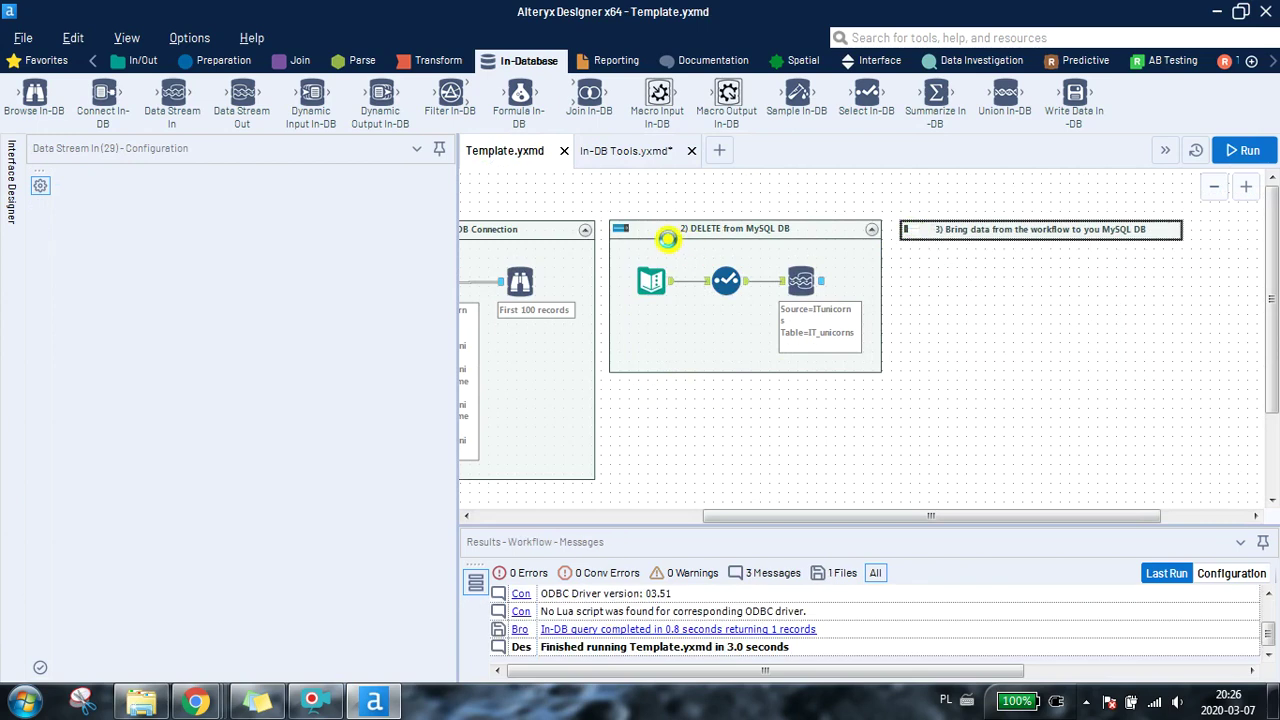
{"action": "left_click", "coordinate": [667, 238]}
{"action": "left_click", "coordinate": [621, 231]}
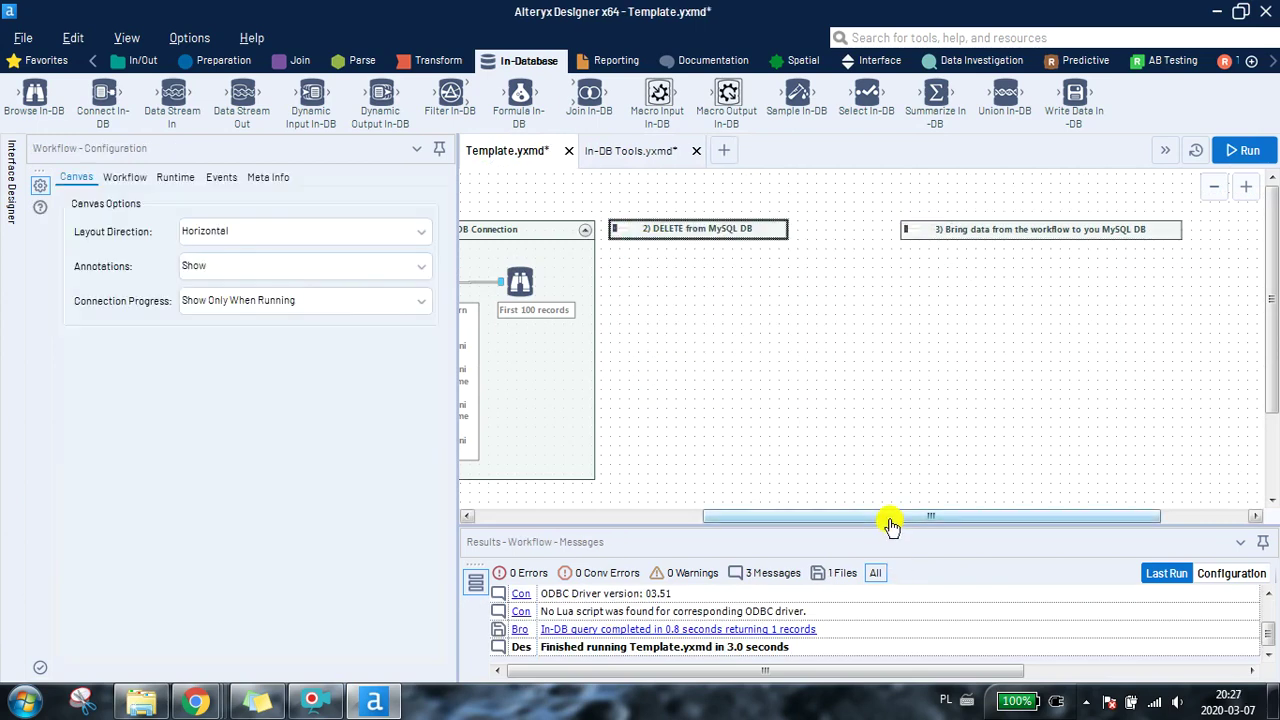
{"action": "left_click_drag", "start_coordinate": [890, 524], "coordinate": [675, 542]}
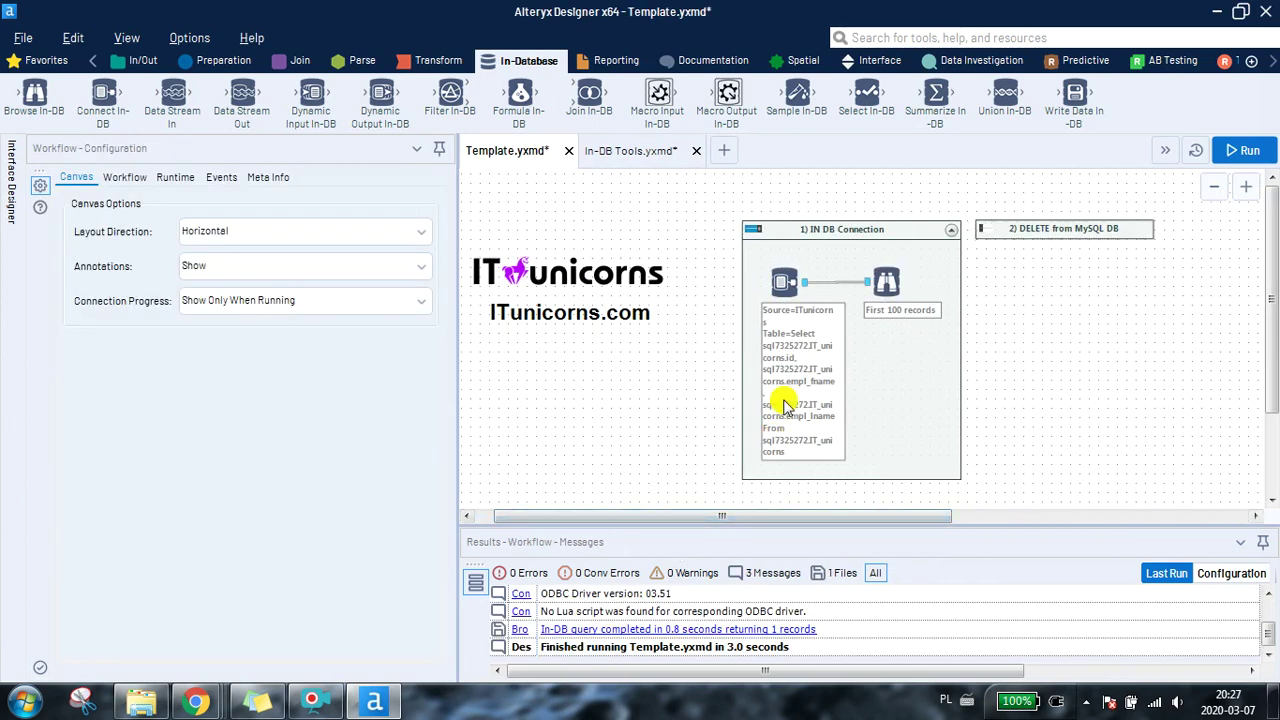
{"action": "left_click", "coordinate": [840, 233]}
{"action": "left_click", "coordinate": [1243, 151]}
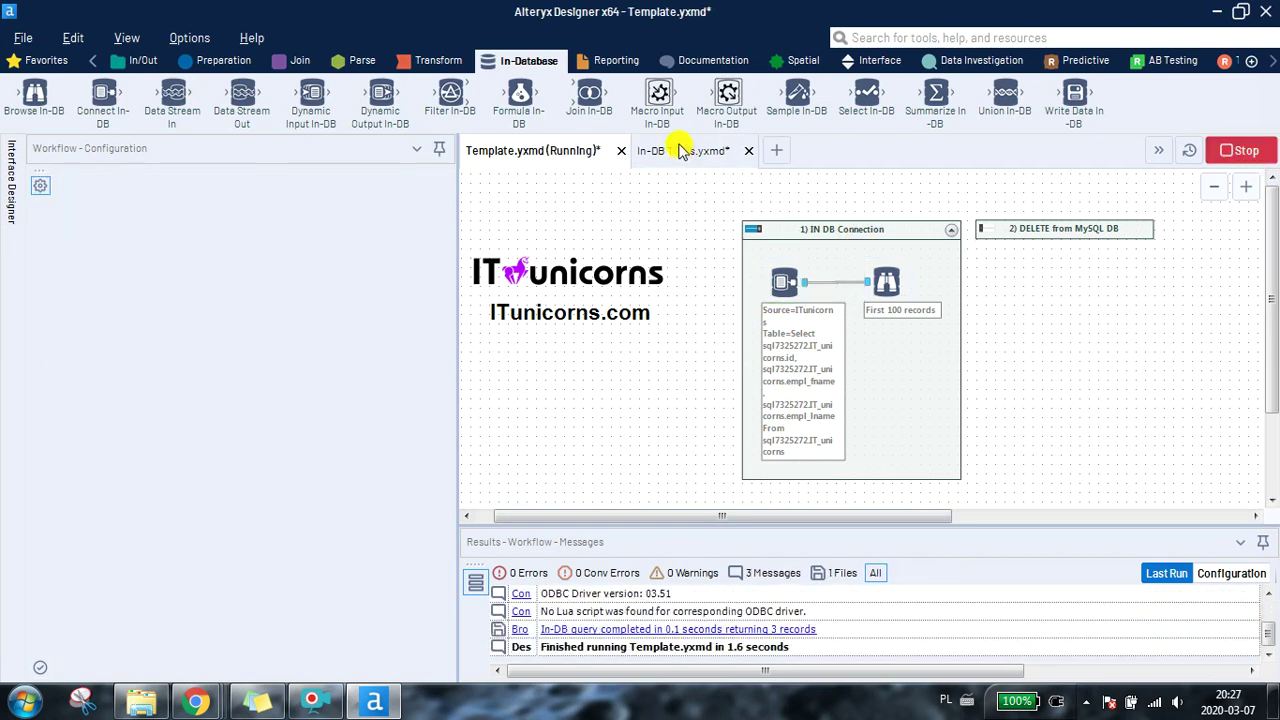
Step: Compare the In-DB Tools Text Input's three rows with Template's browse results: Peter, Tom, Bob
{"action": "left_click", "coordinate": [633, 160]}
{"action": "left_click", "coordinate": [571, 371]}
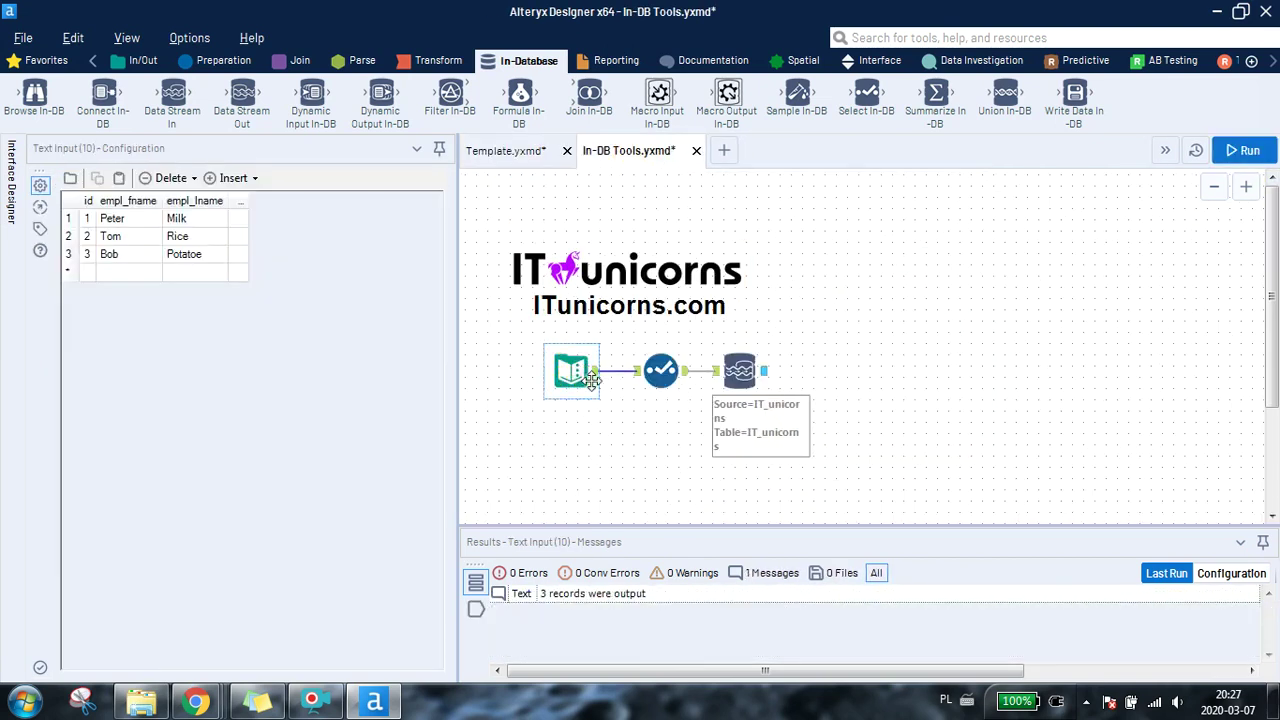
{"action": "left_click", "coordinate": [490, 157]}
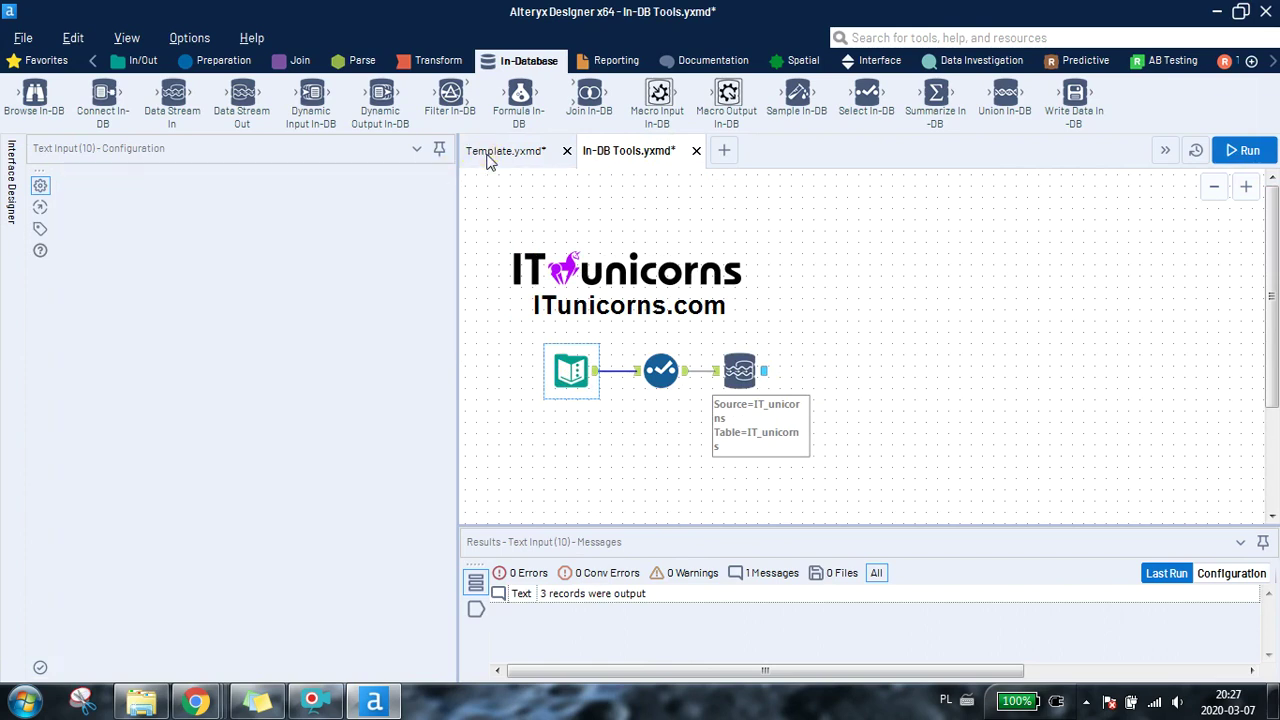
{"action": "left_click", "coordinate": [886, 284]}
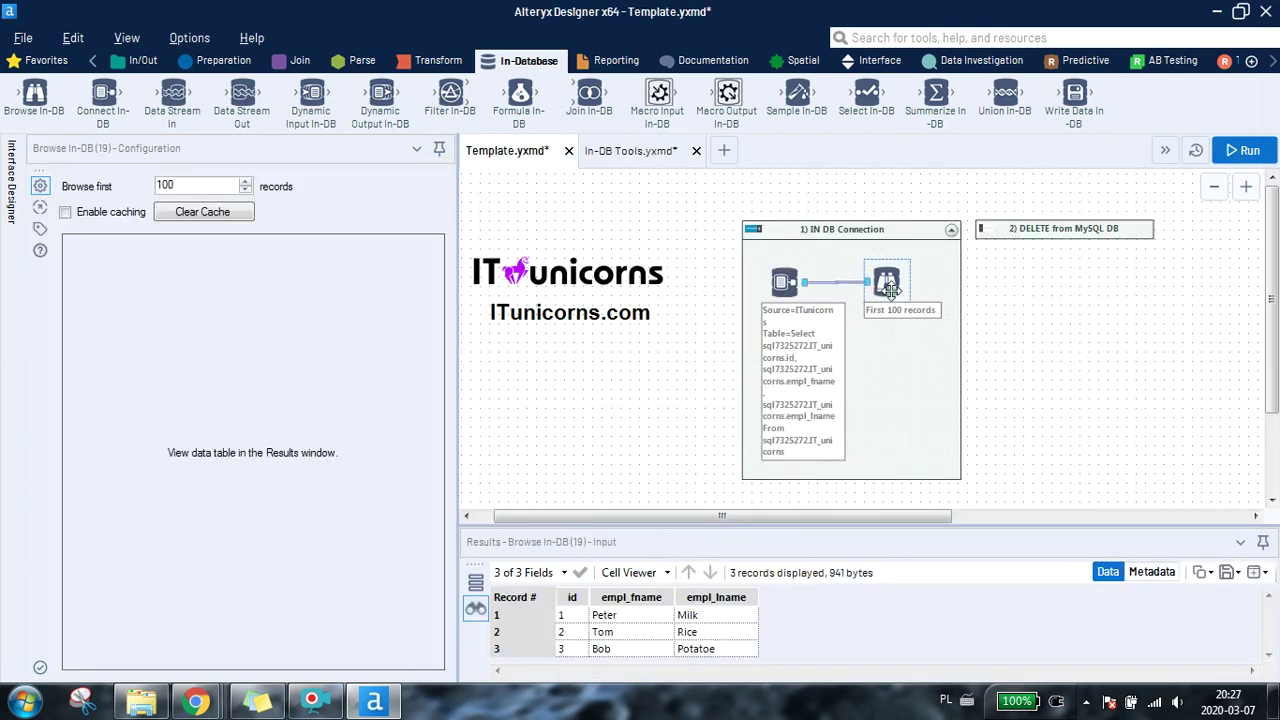
{"action": "left_click_drag", "start_coordinate": [717, 523], "coordinate": [683, 443]}
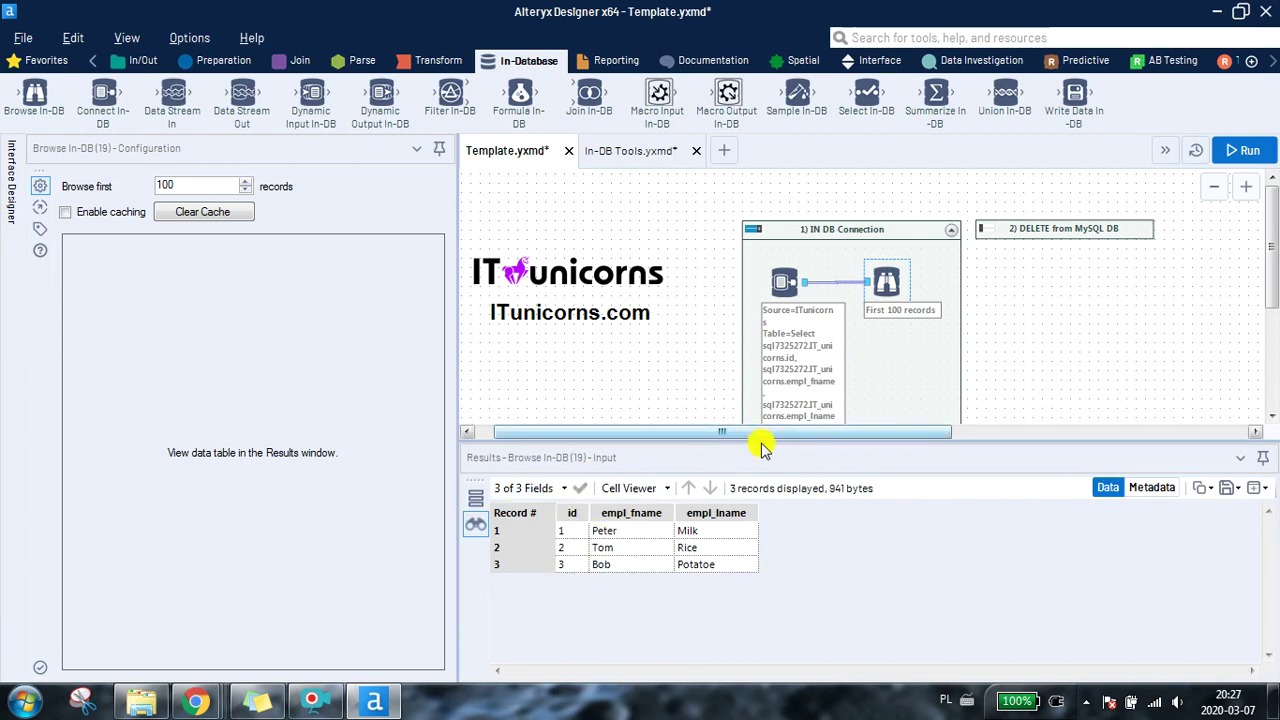
{"action": "left_click_drag", "start_coordinate": [760, 446], "coordinate": [766, 536]}
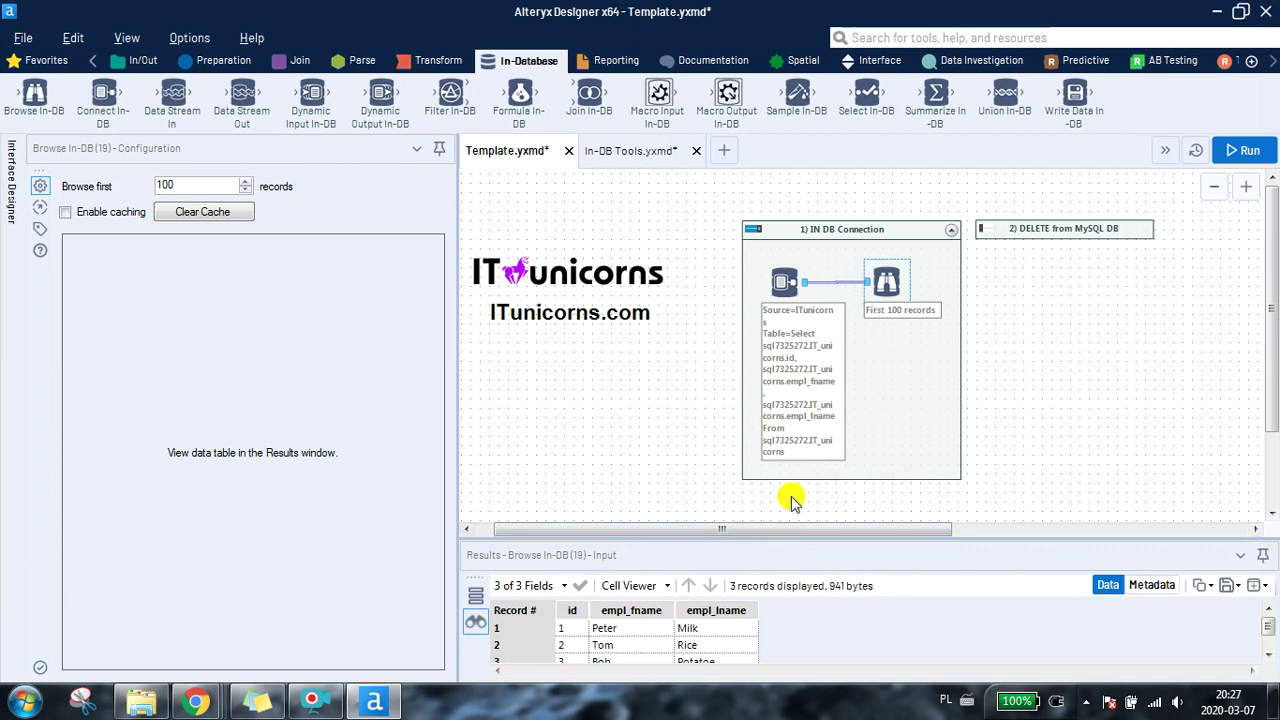
Step: Inspect the Connect In-DB query, collapse IN DB Connection, and confirm the DELETE container's input is empty
{"action": "left_click_drag", "start_coordinate": [785, 538], "coordinate": [874, 540]}
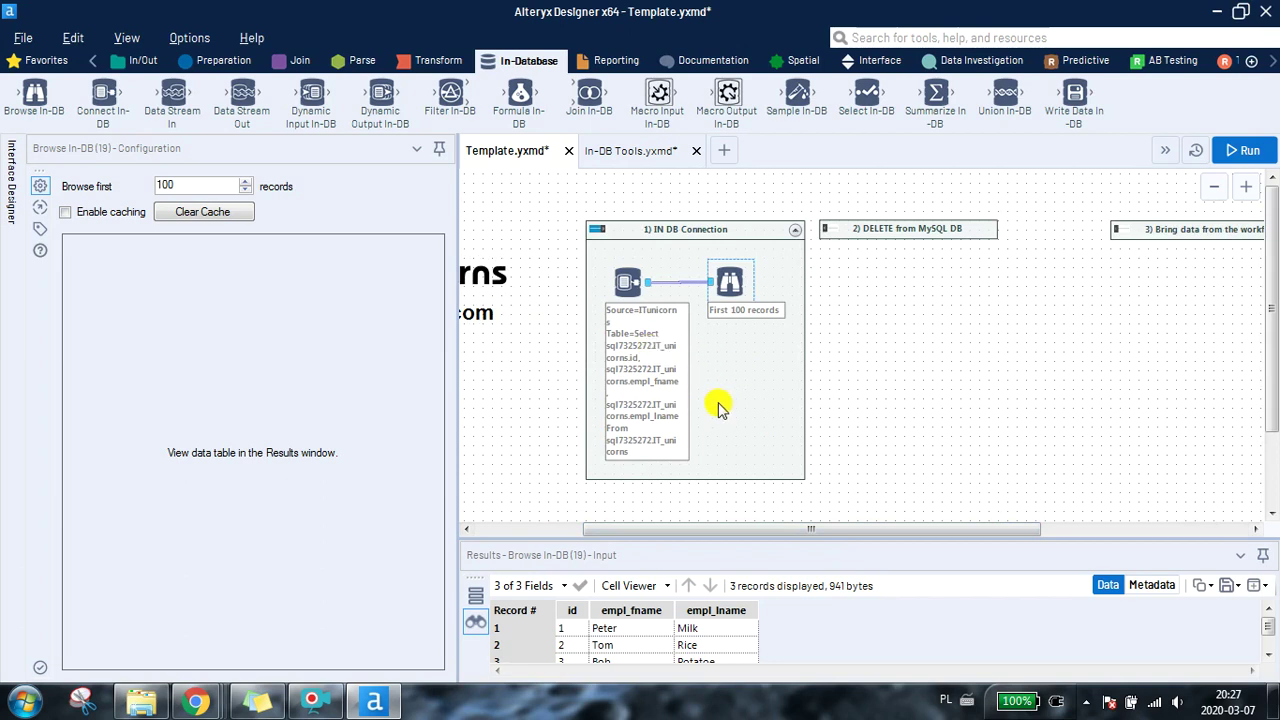
{"action": "left_click", "coordinate": [625, 283]}
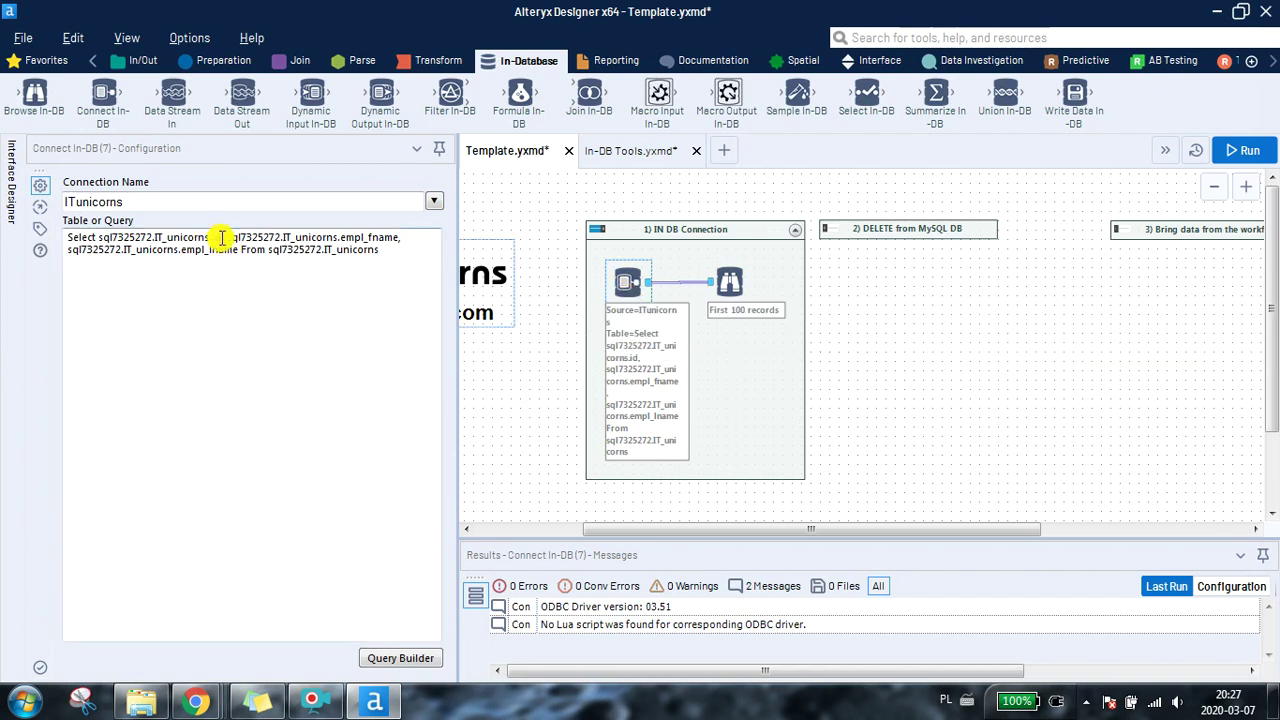
{"action": "left_click", "coordinate": [597, 231]}
{"action": "left_click", "coordinate": [829, 232]}
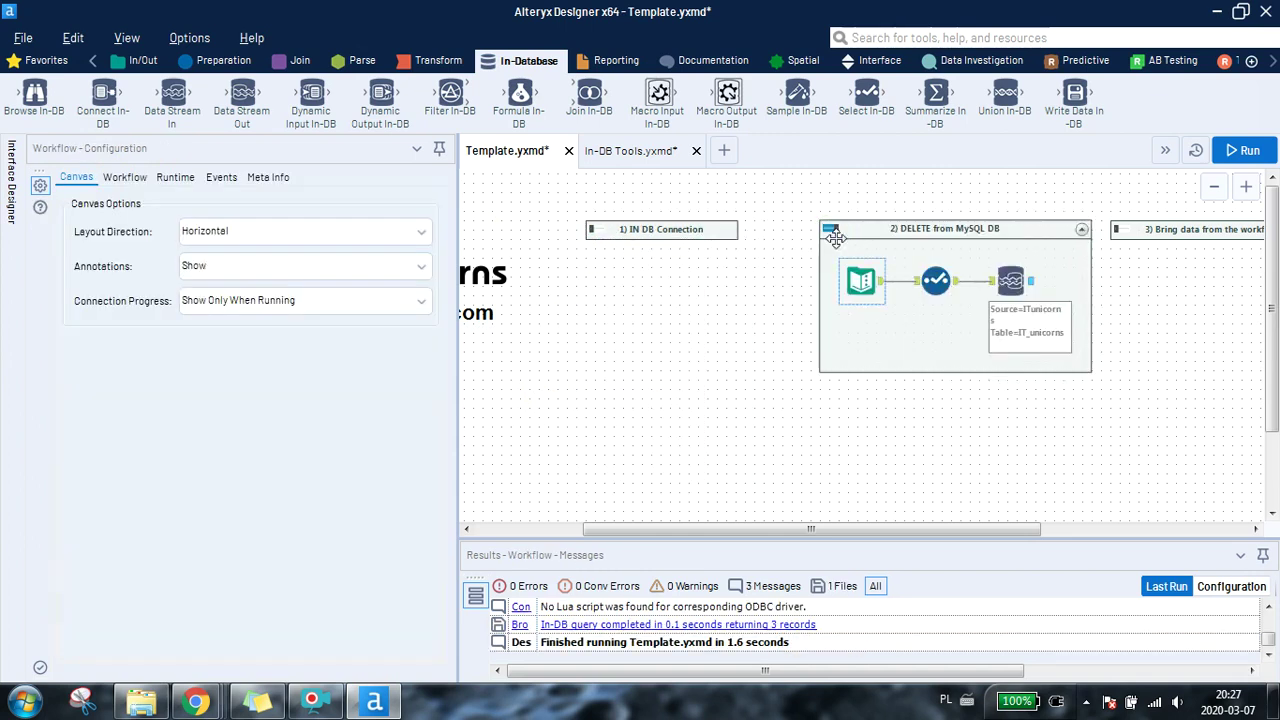
{"action": "left_click", "coordinate": [862, 281]}
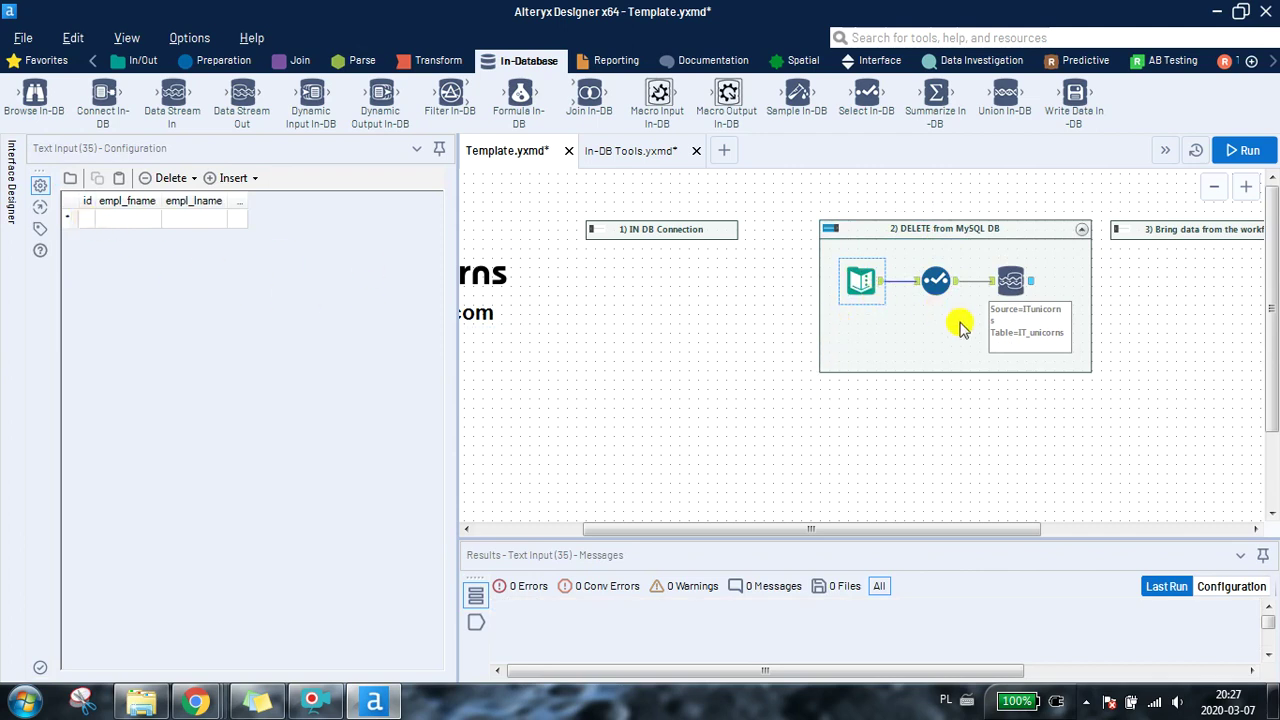
{"action": "left_click_drag", "start_coordinate": [857, 531], "coordinate": [890, 538]}
{"action": "left_click", "coordinate": [891, 283]}
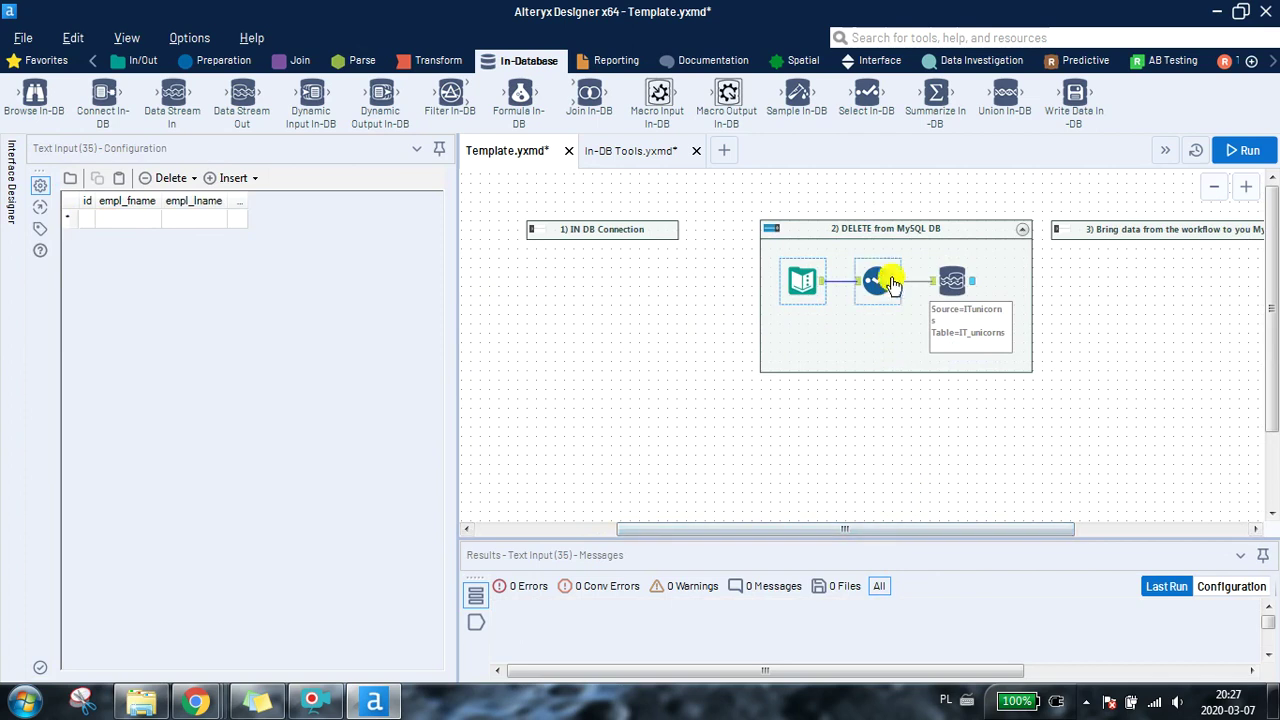
{"action": "left_click", "coordinate": [806, 234]}
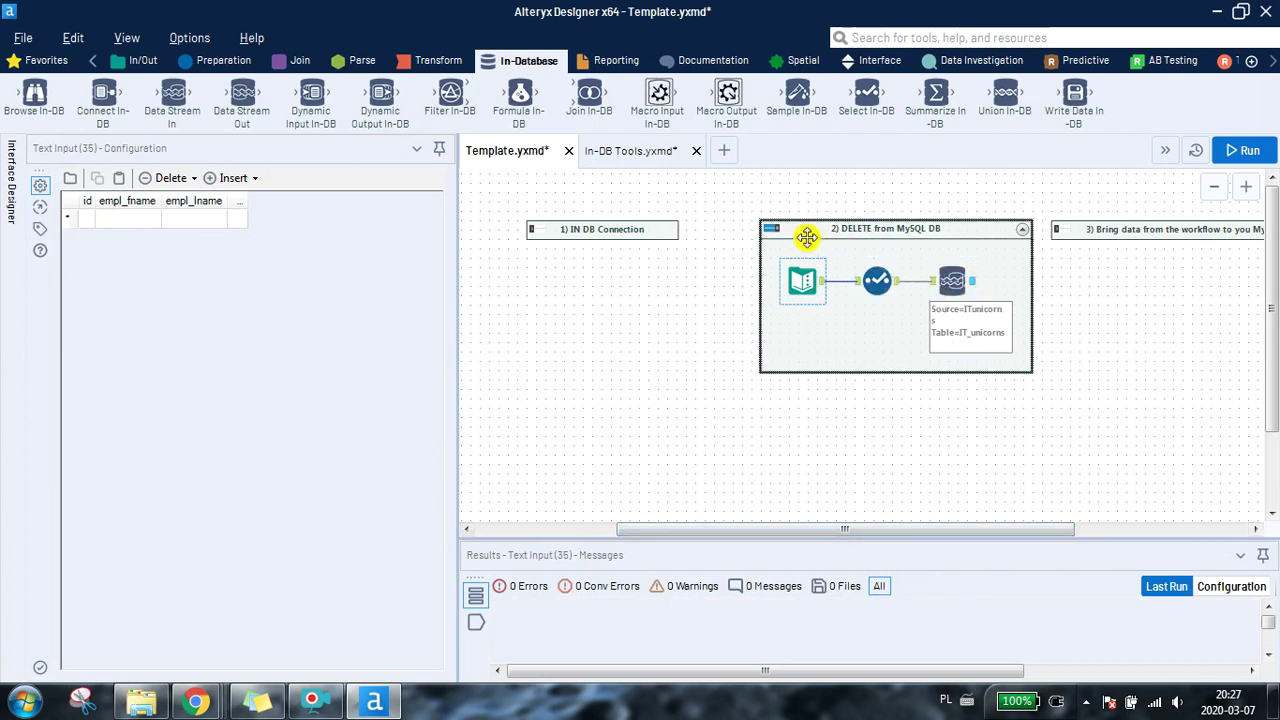
{"action": "left_click", "coordinate": [770, 233]}
Step: Expand the Bring data to MySQL DB container and view its five employee rows
{"action": "left_click", "coordinate": [1060, 230]}
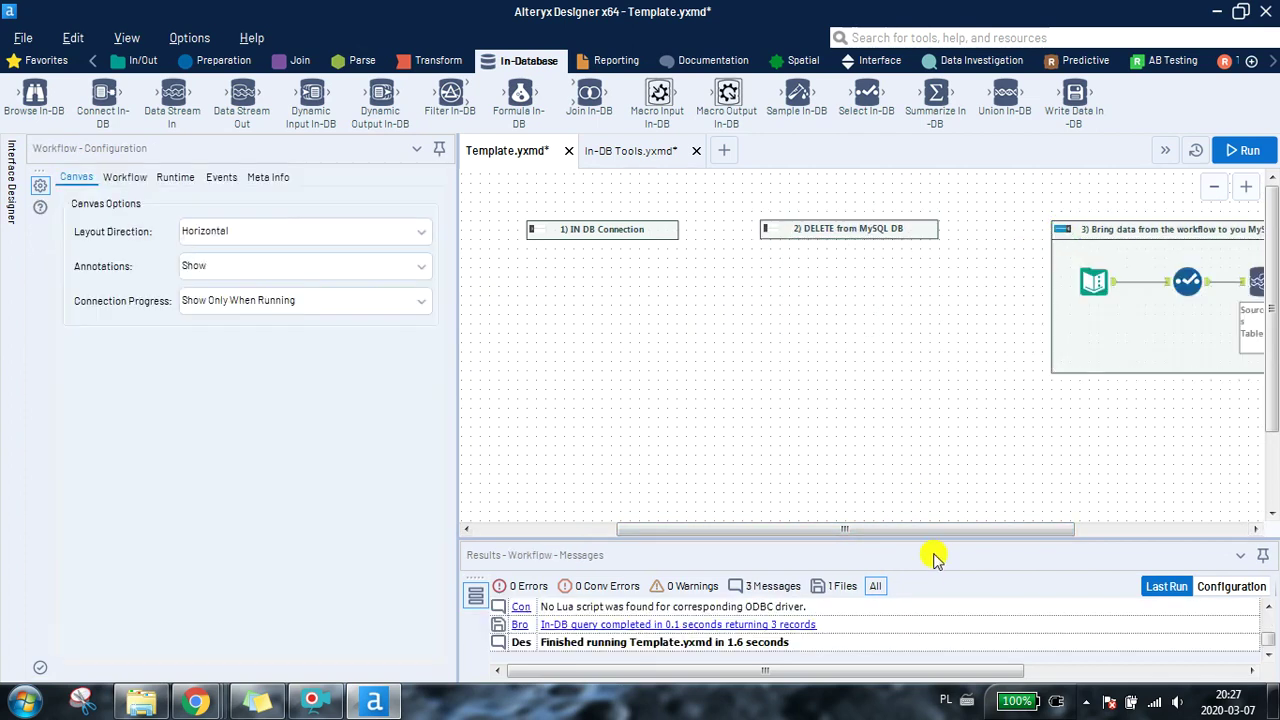
{"action": "left_click_drag", "start_coordinate": [940, 538], "coordinate": [1105, 534]}
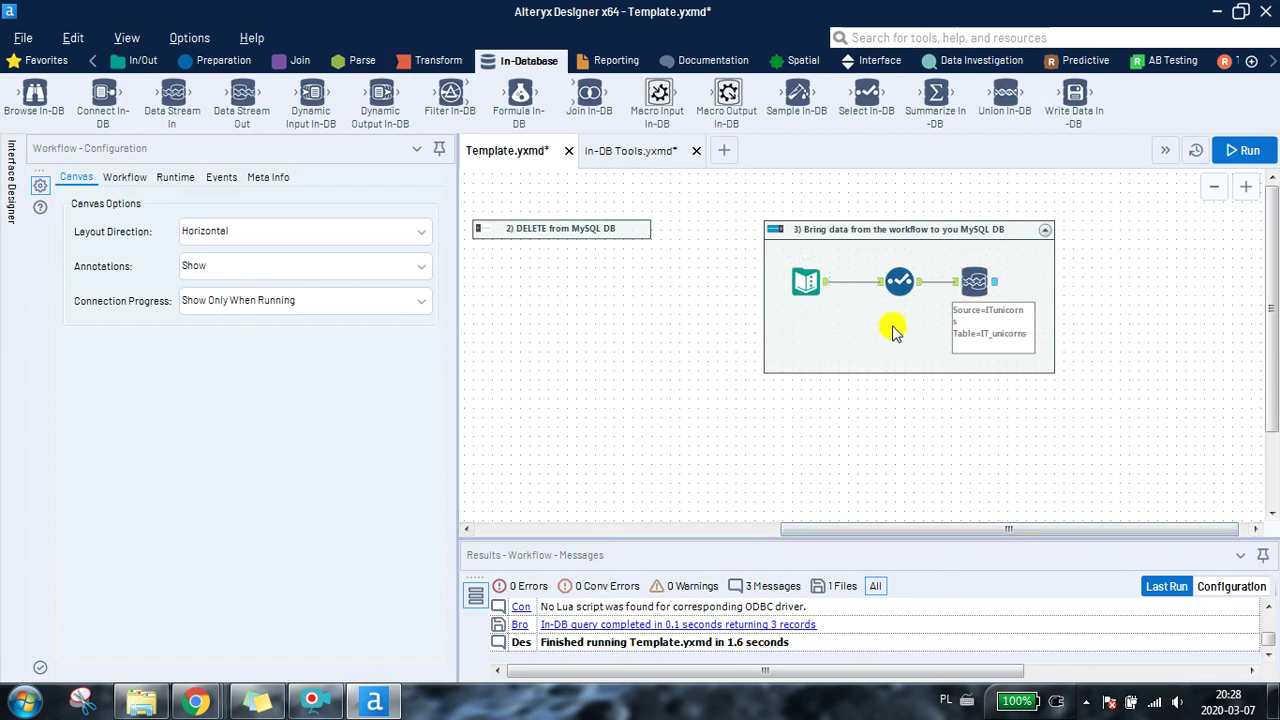
{"action": "left_click", "coordinate": [804, 296]}
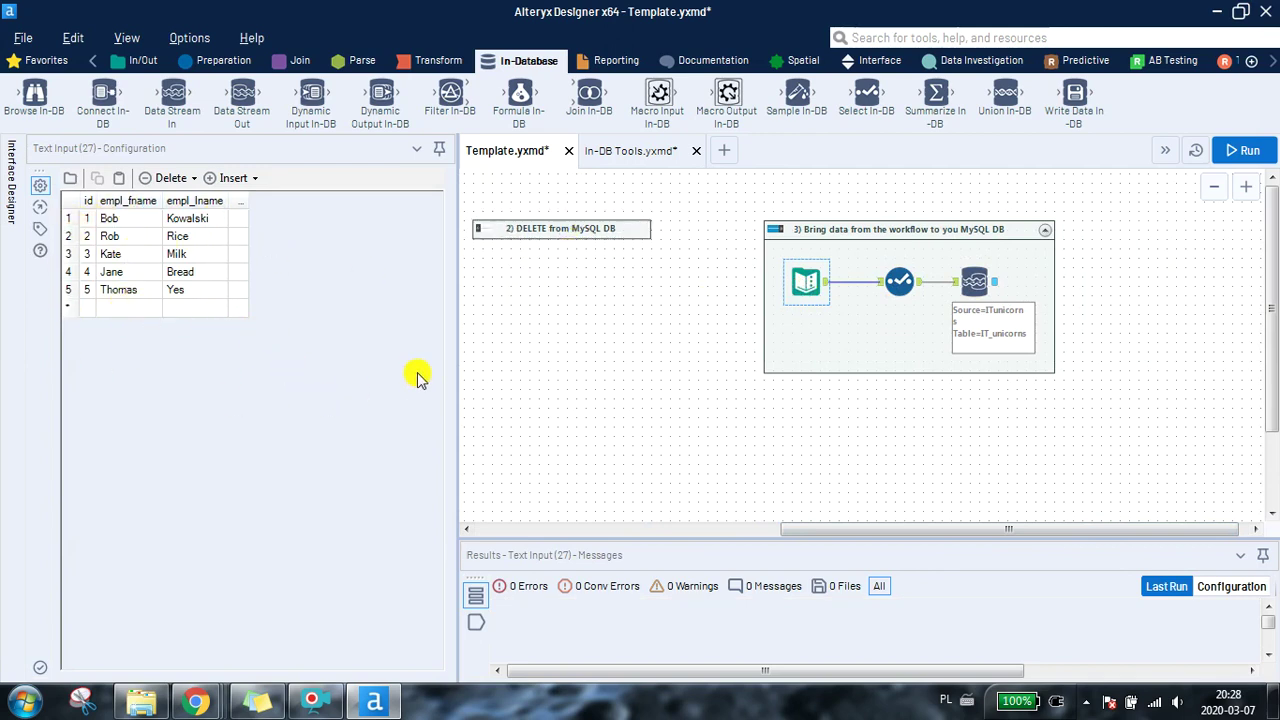
{"action": "left_click_drag", "start_coordinate": [840, 529], "coordinate": [717, 517]}
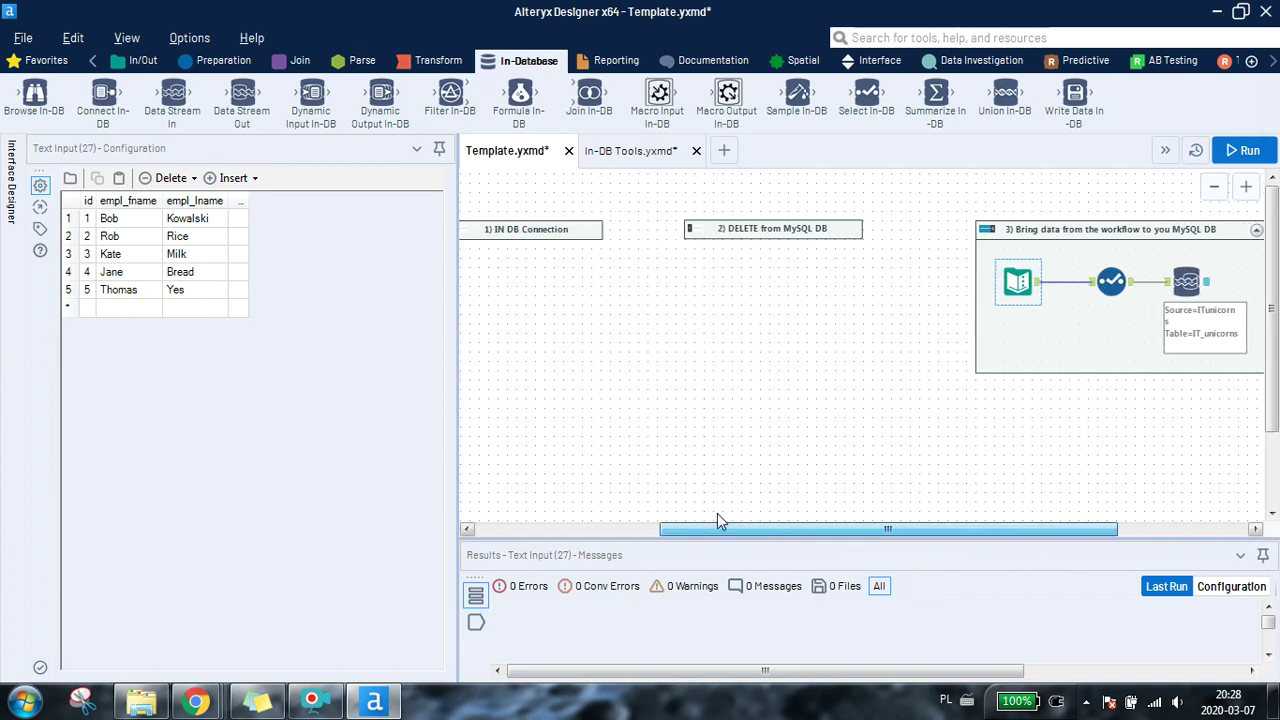
Step: Leave only IN DB Connection expanded, collapsing the DELETE and data-load containers, and run
{"action": "left_click", "coordinate": [692, 230]}
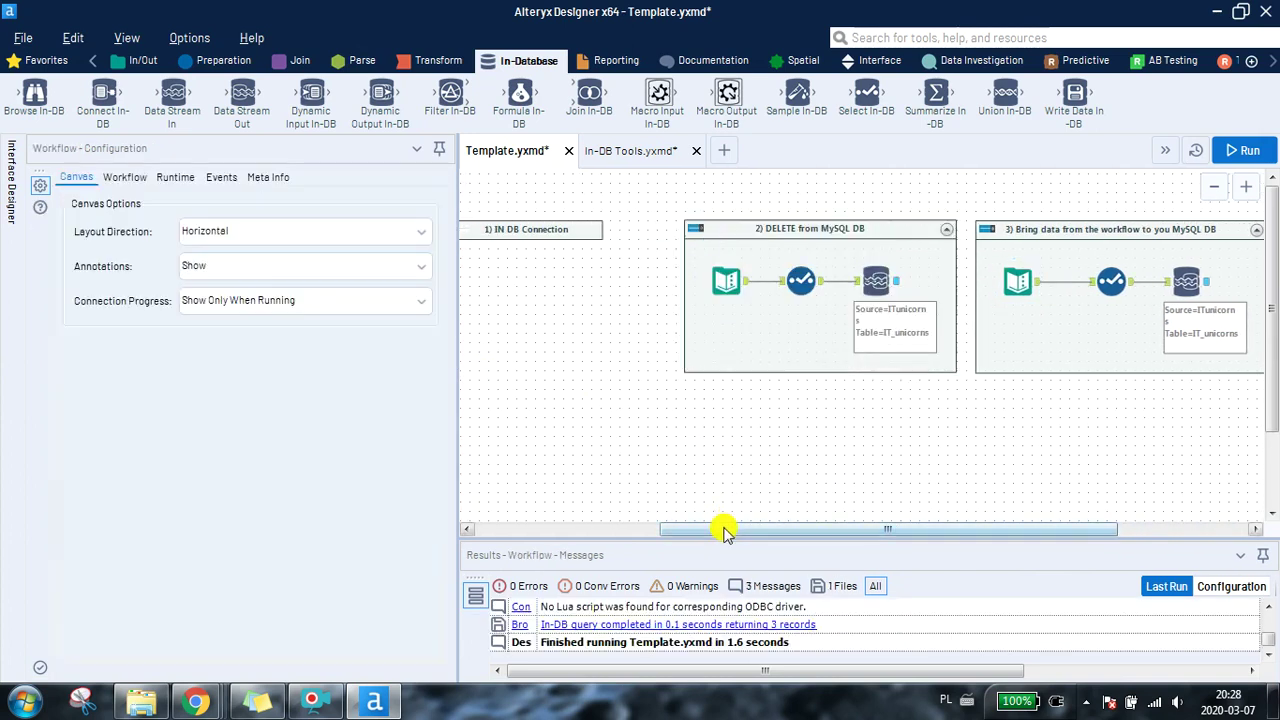
{"action": "left_click_drag", "start_coordinate": [724, 530], "coordinate": [667, 530]}
{"action": "left_click", "coordinate": [559, 231]}
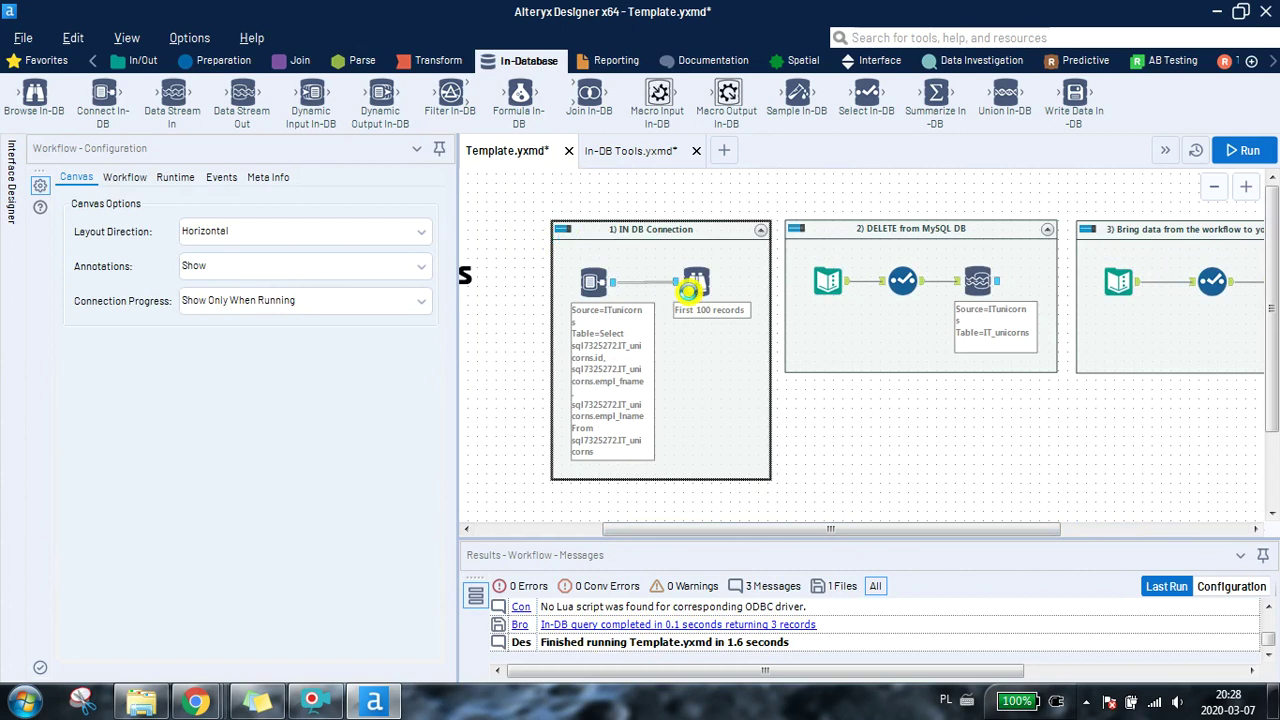
{"action": "left_click", "coordinate": [791, 229]}
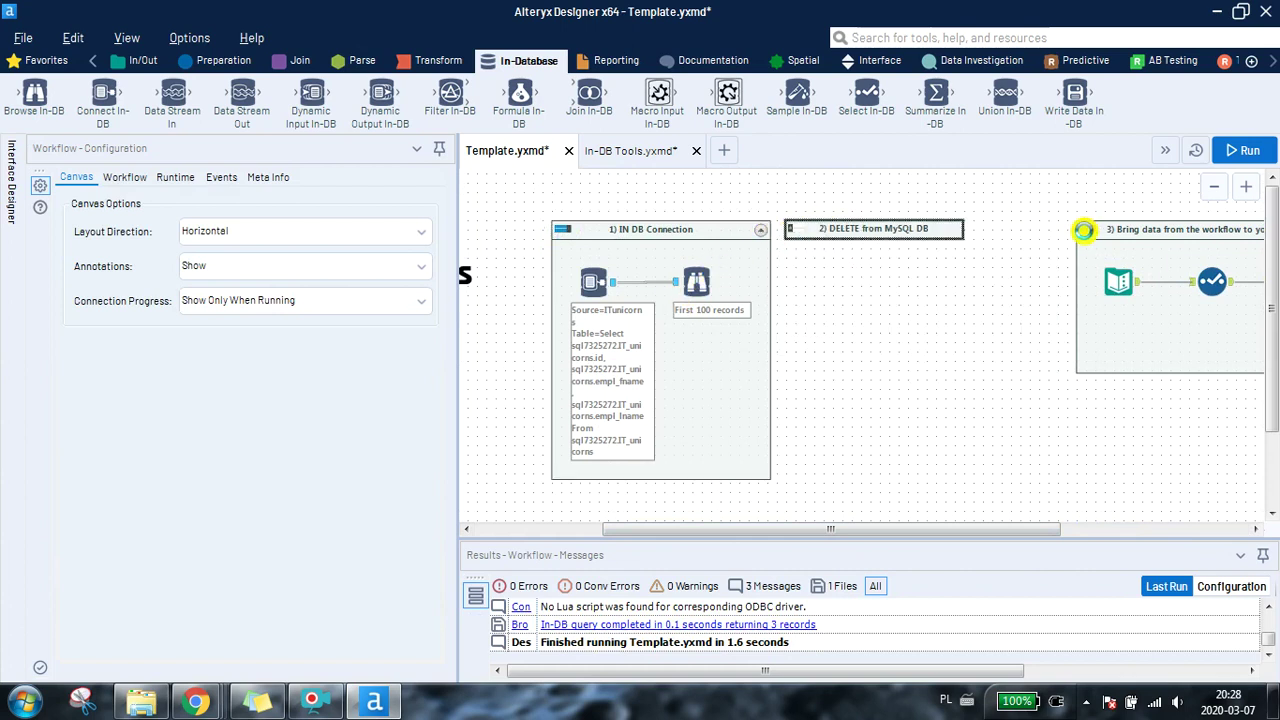
{"action": "left_click", "coordinate": [1084, 231]}
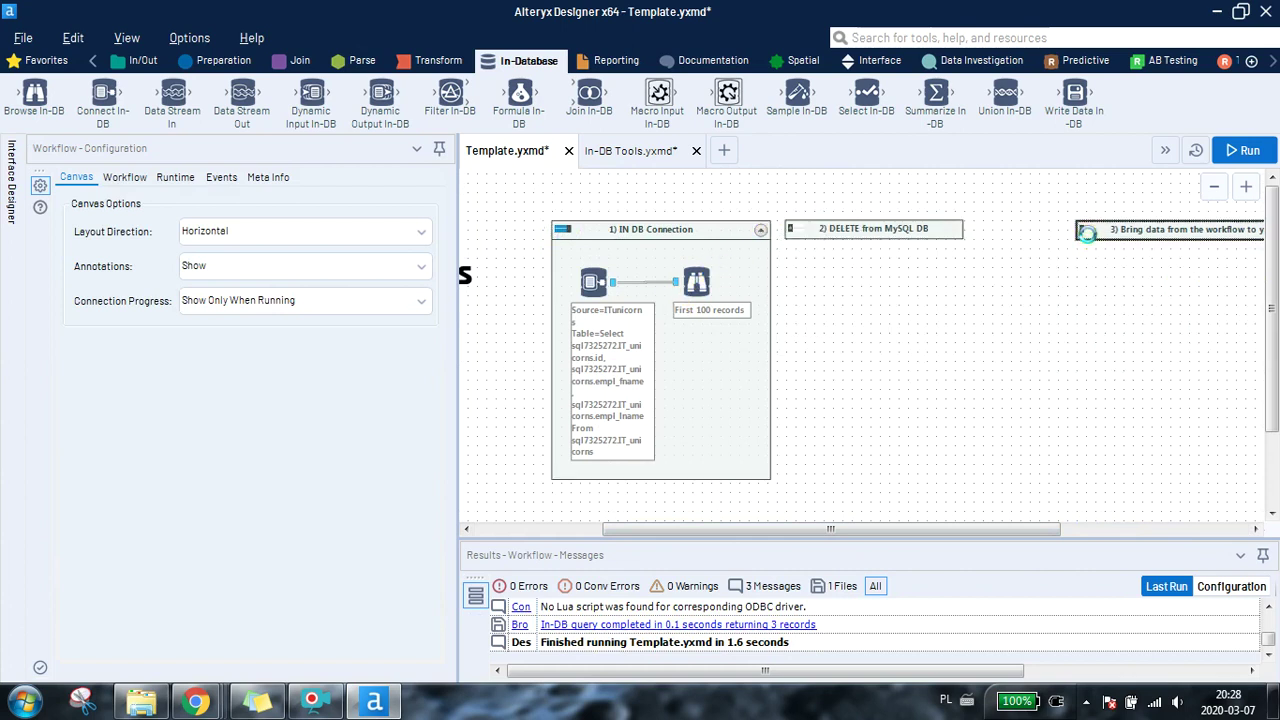
{"action": "left_click", "coordinate": [1245, 150]}
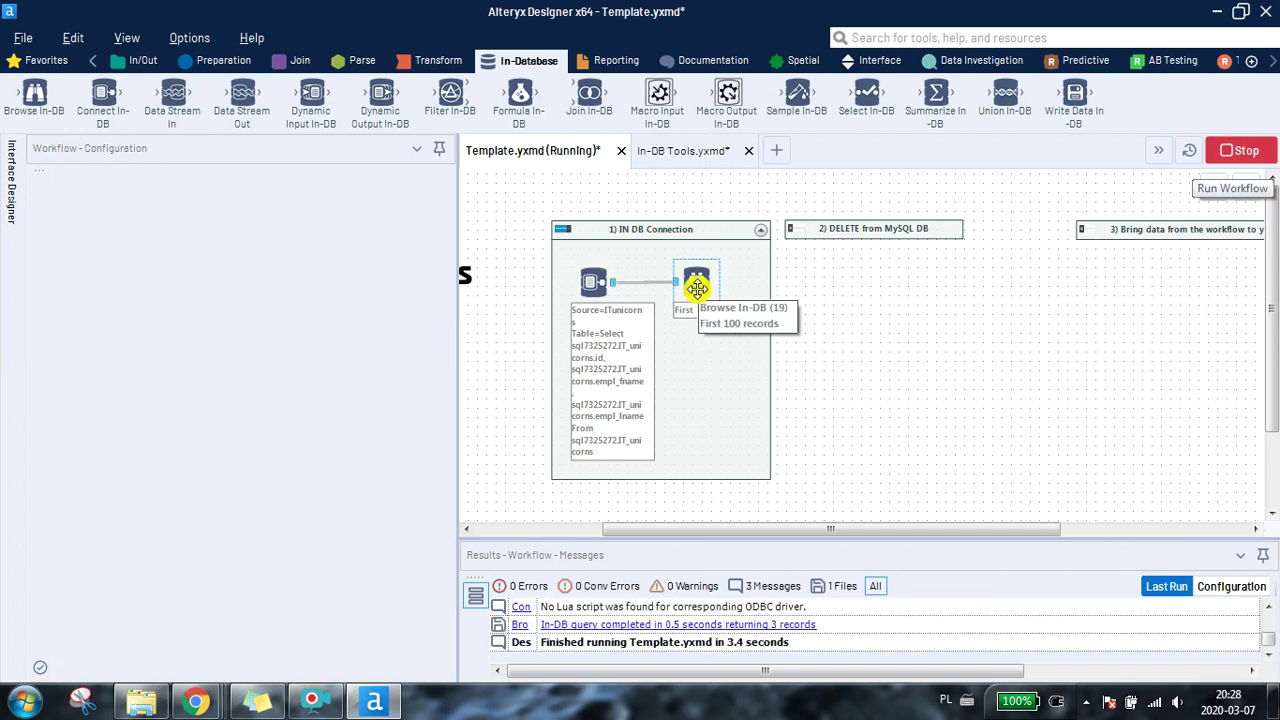
Step: View the Browse In-DB results, still 3 records from IT_unicorns
{"action": "left_click", "coordinate": [696, 282]}
{"action": "left_click_drag", "start_coordinate": [743, 536], "coordinate": [729, 396]}
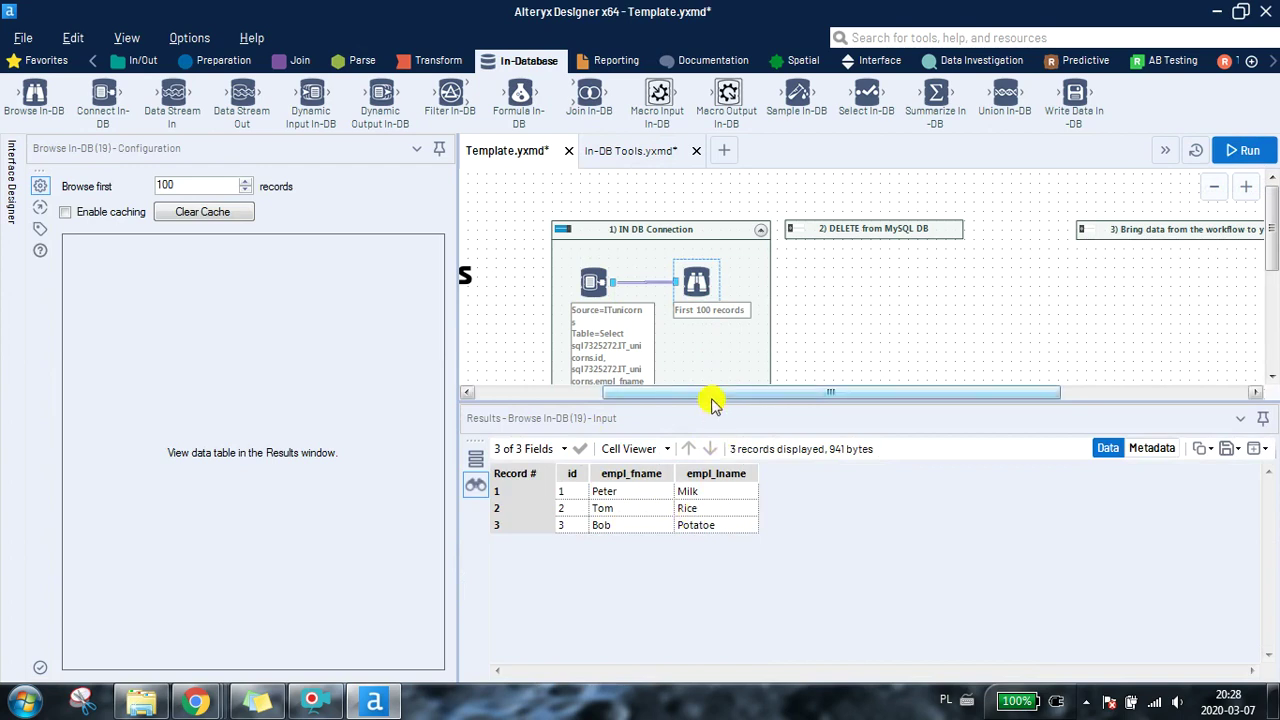
{"action": "left_click_drag", "start_coordinate": [709, 400], "coordinate": [706, 510]}
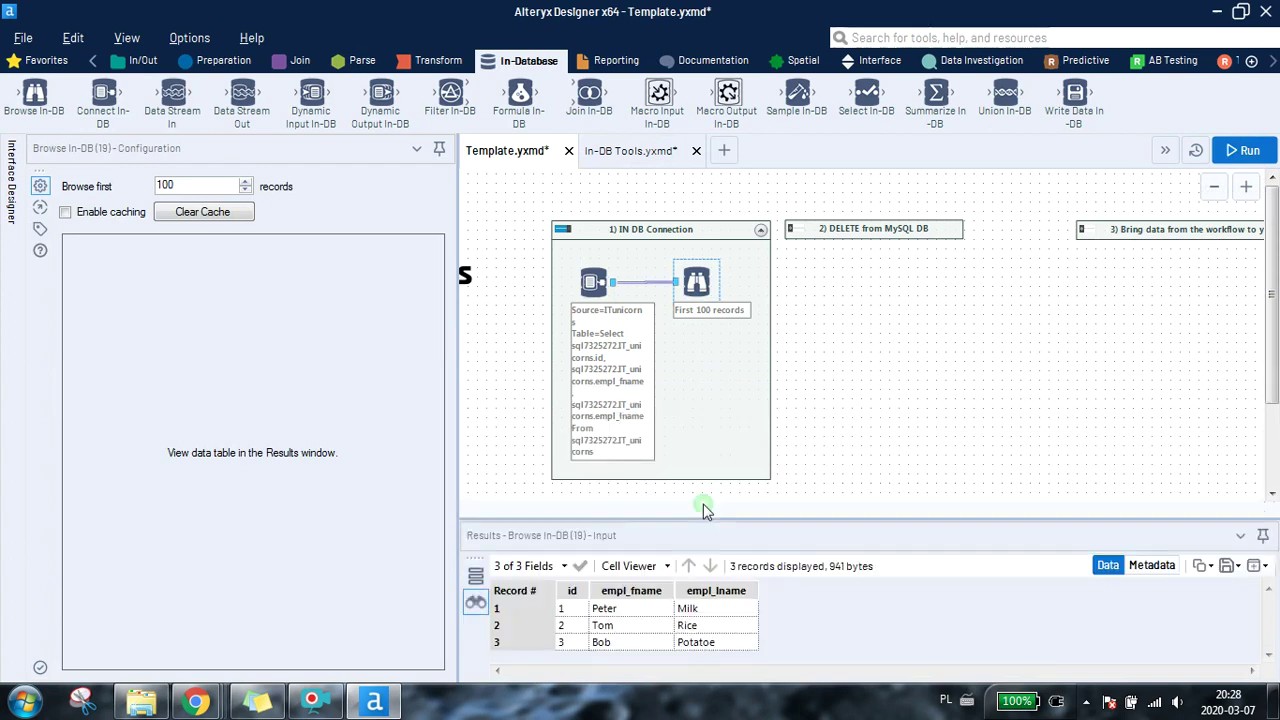
Step: Run only the DELETE from MySQL DB container to empty IT_unicorns
{"action": "left_click", "coordinate": [566, 238]}
{"action": "left_click", "coordinate": [797, 229]}
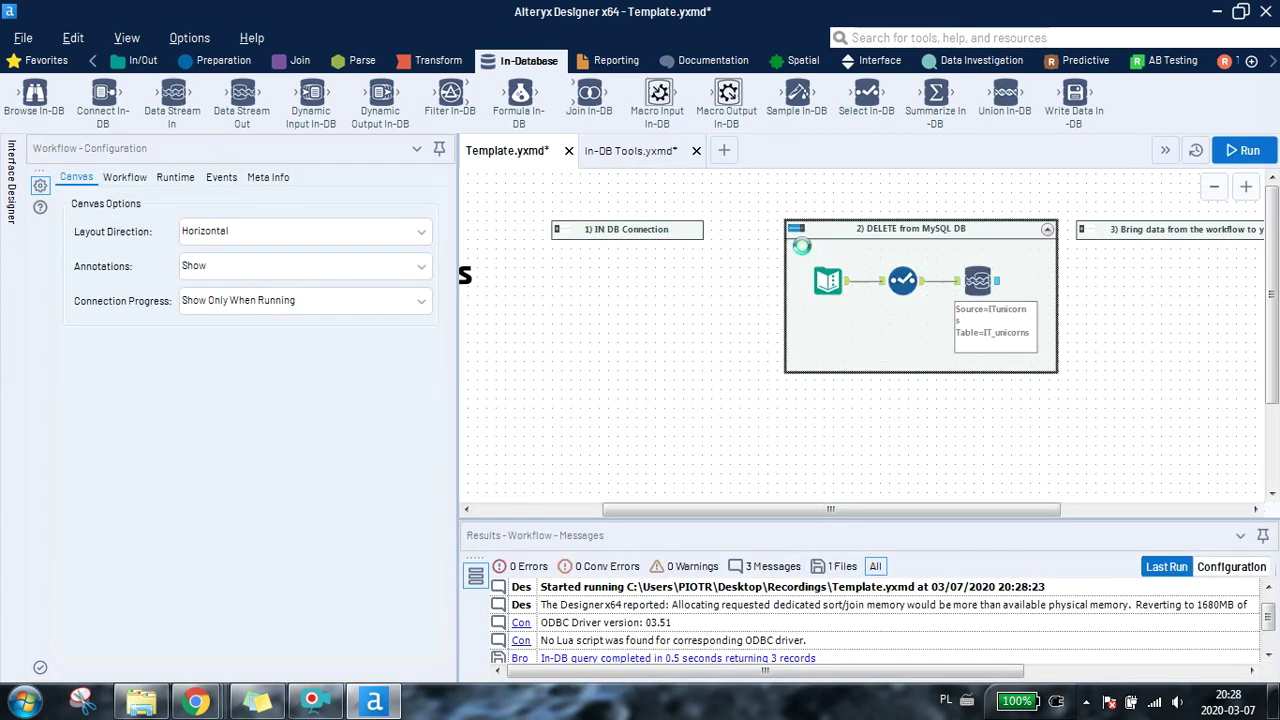
{"action": "left_click", "coordinate": [824, 278]}
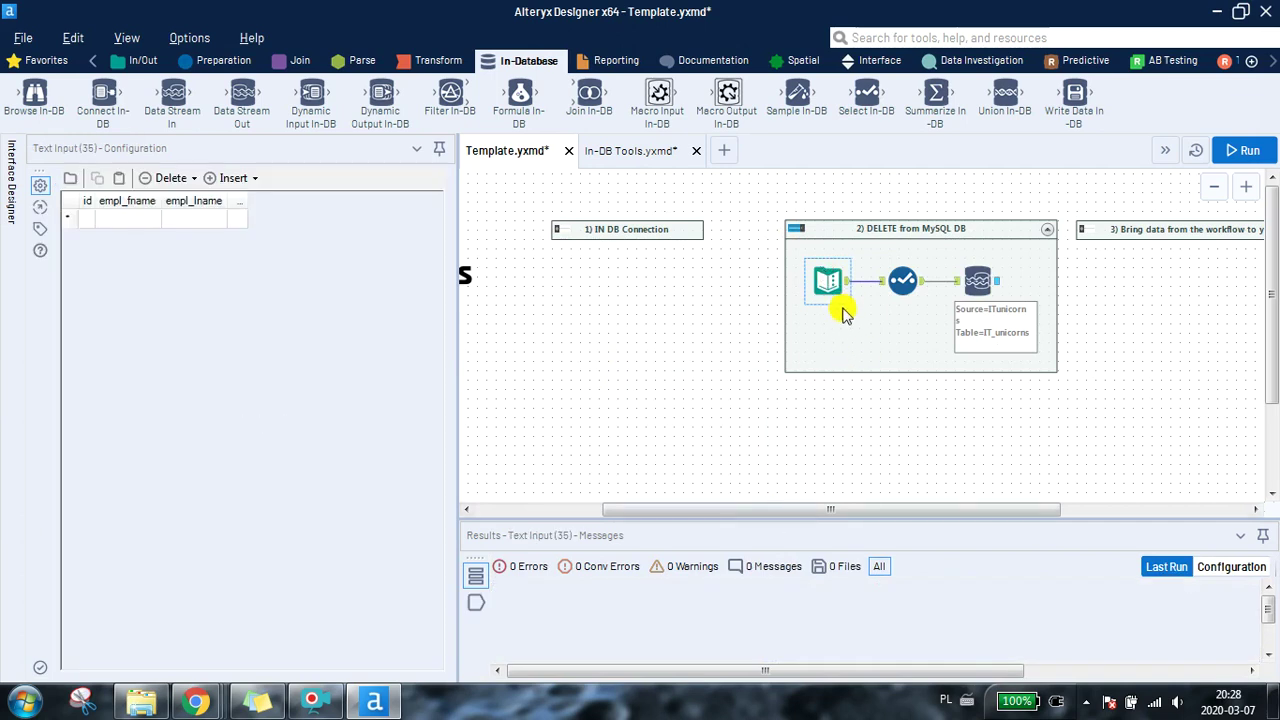
{"action": "left_click", "coordinate": [1250, 150]}
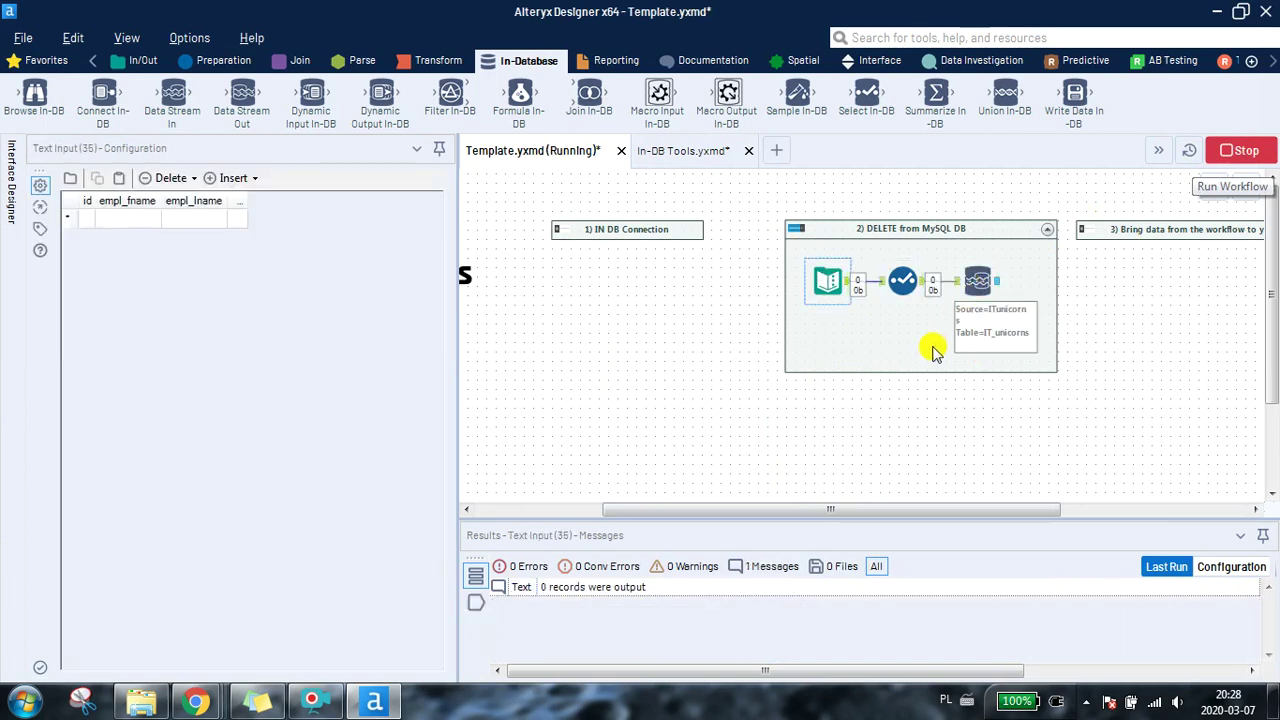
Step: Rerun with only IN DB Connection expanded and confirm the browse returns 0 records
{"action": "left_click", "coordinate": [796, 229]}
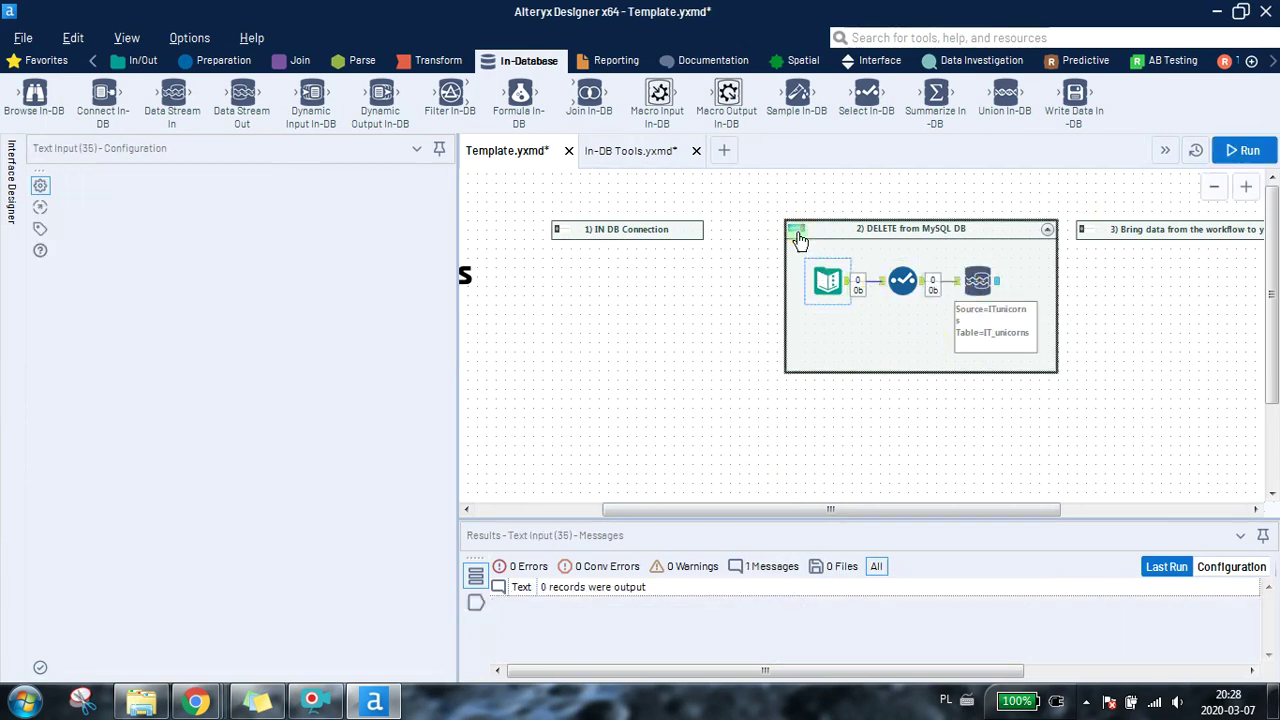
{"action": "left_click", "coordinate": [561, 231]}
{"action": "left_click", "coordinate": [1240, 150]}
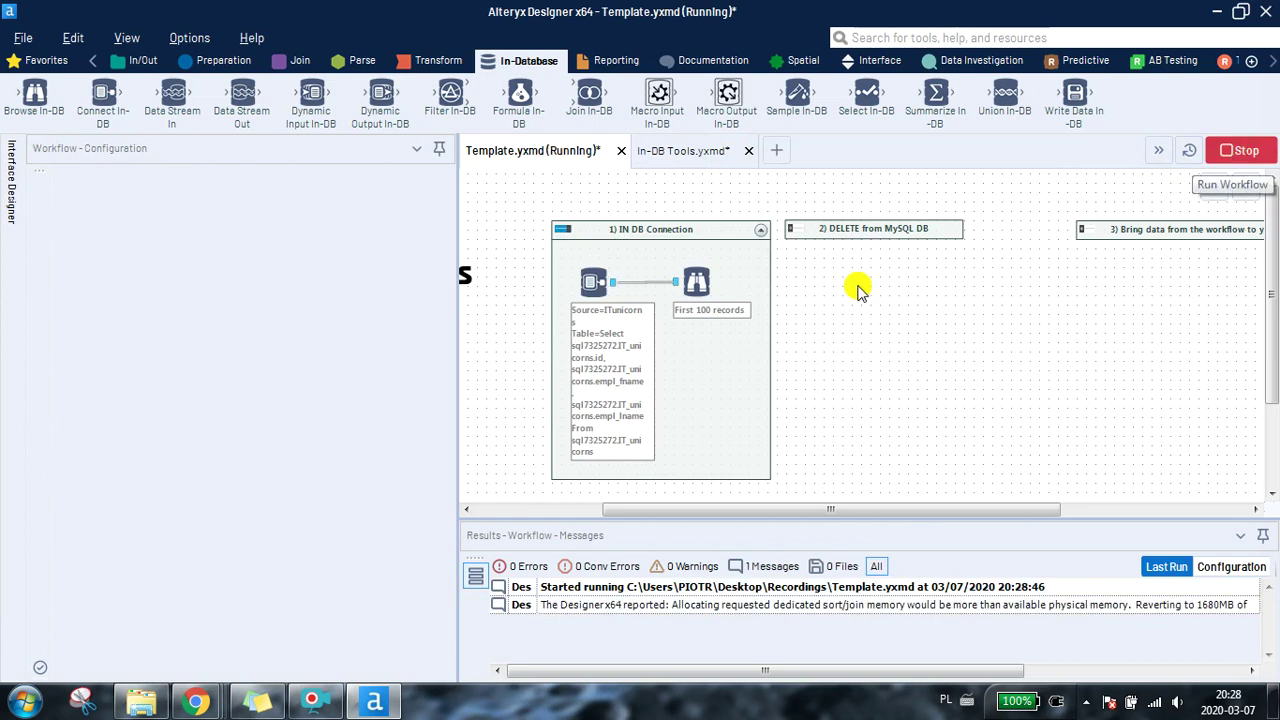
{"action": "left_click", "coordinate": [695, 288]}
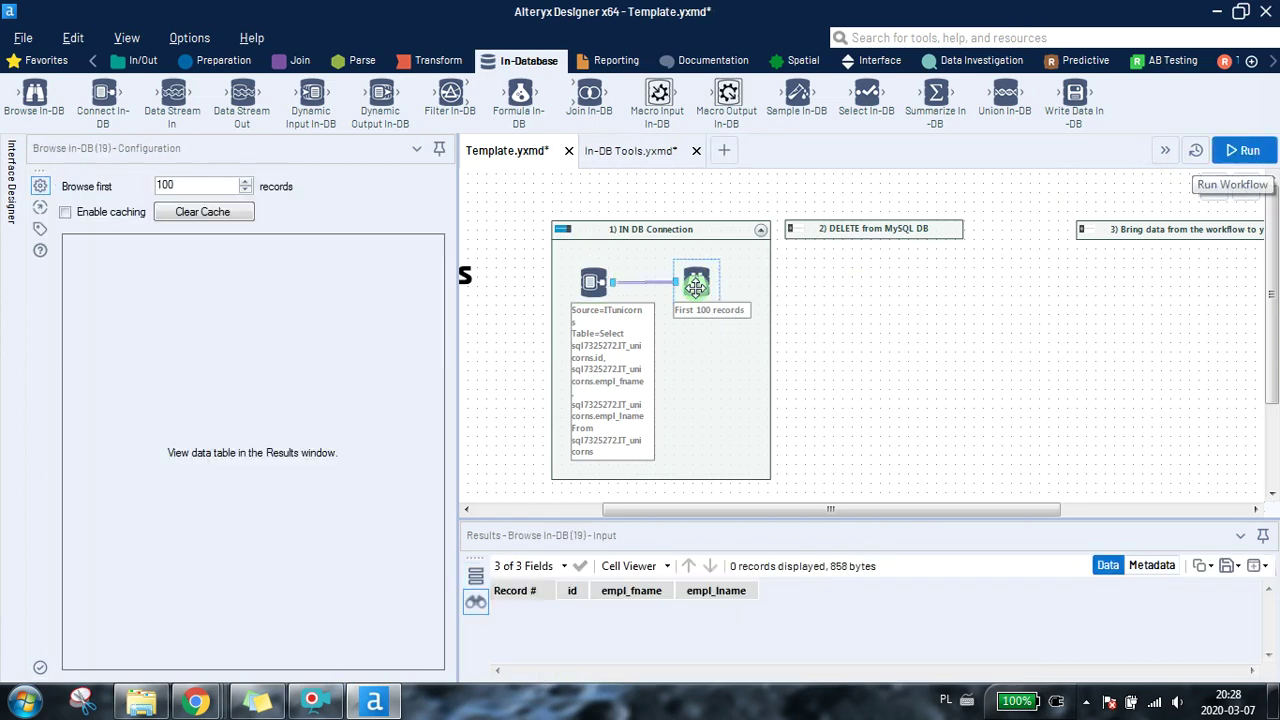
{"action": "left_click", "coordinate": [1085, 238]}
Step: Run only the data-load container, checking its five Text Input rows first
{"action": "left_click", "coordinate": [1085, 238]}
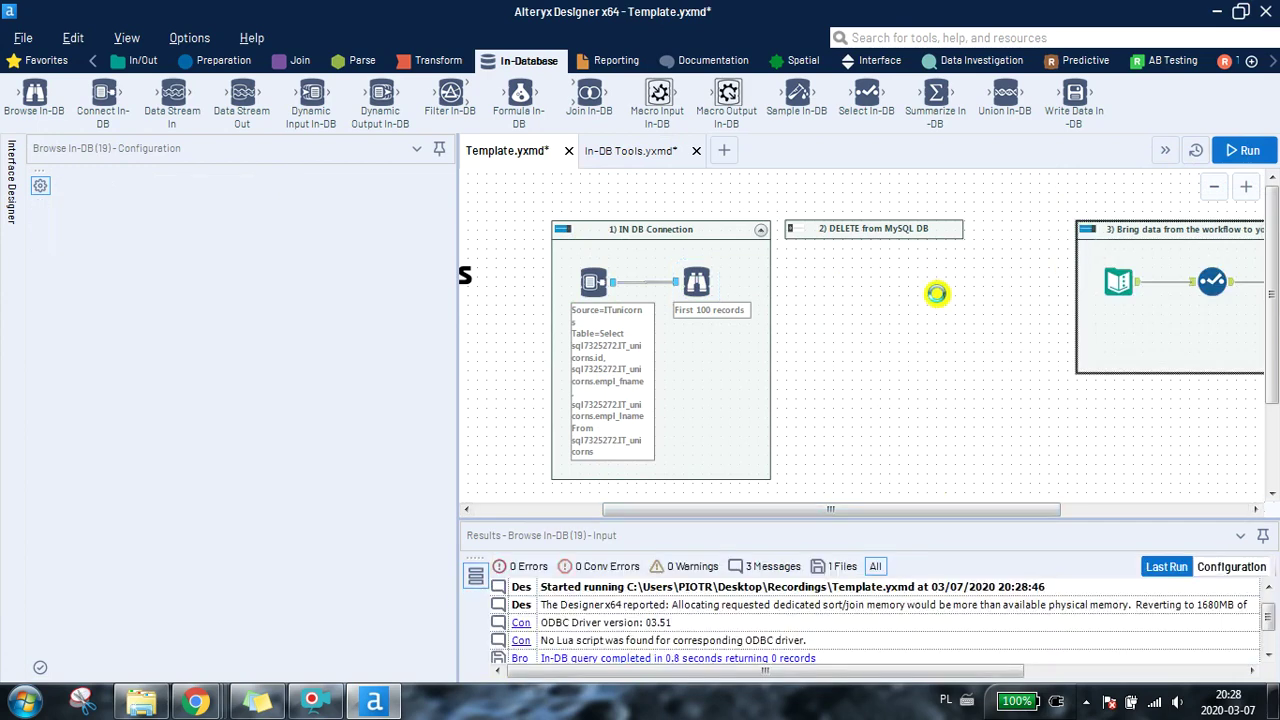
{"action": "left_click", "coordinate": [561, 235]}
{"action": "left_click_drag", "start_coordinate": [1057, 505], "coordinate": [1157, 505]}
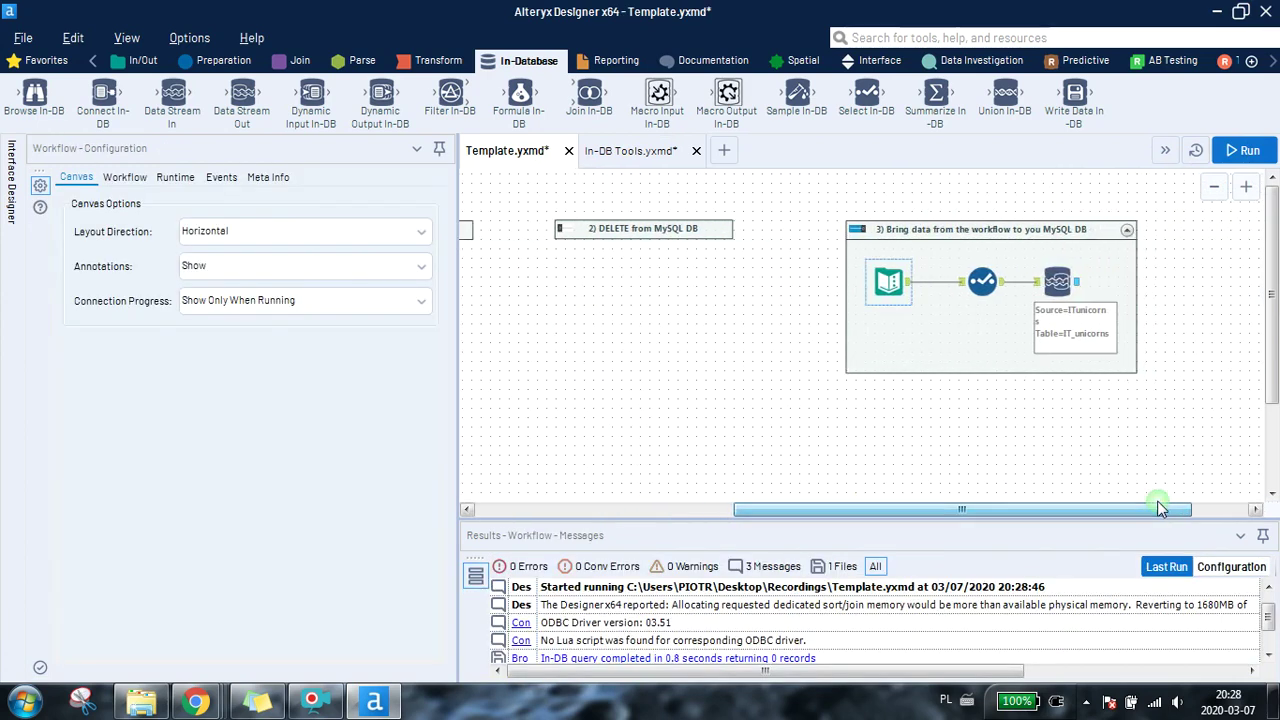
{"action": "left_click", "coordinate": [878, 290]}
{"action": "left_click_drag", "start_coordinate": [749, 517], "coordinate": [743, 460]}
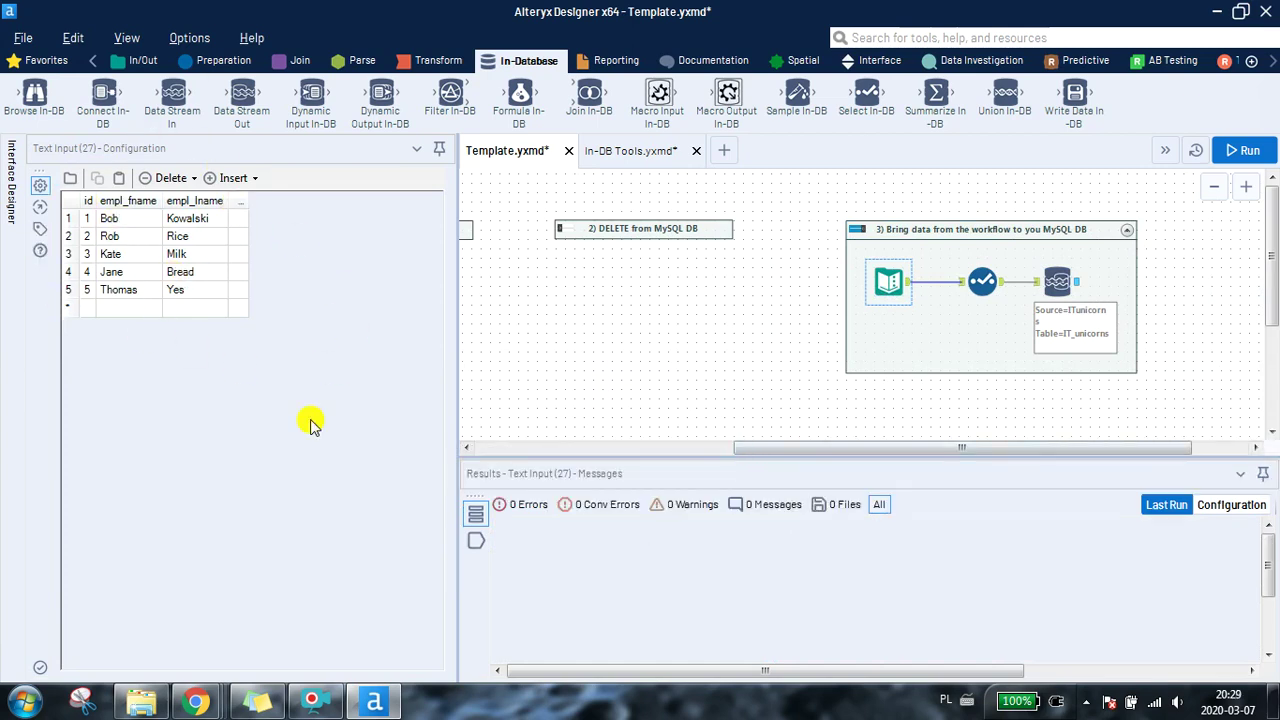
{"action": "left_click", "coordinate": [1243, 150]}
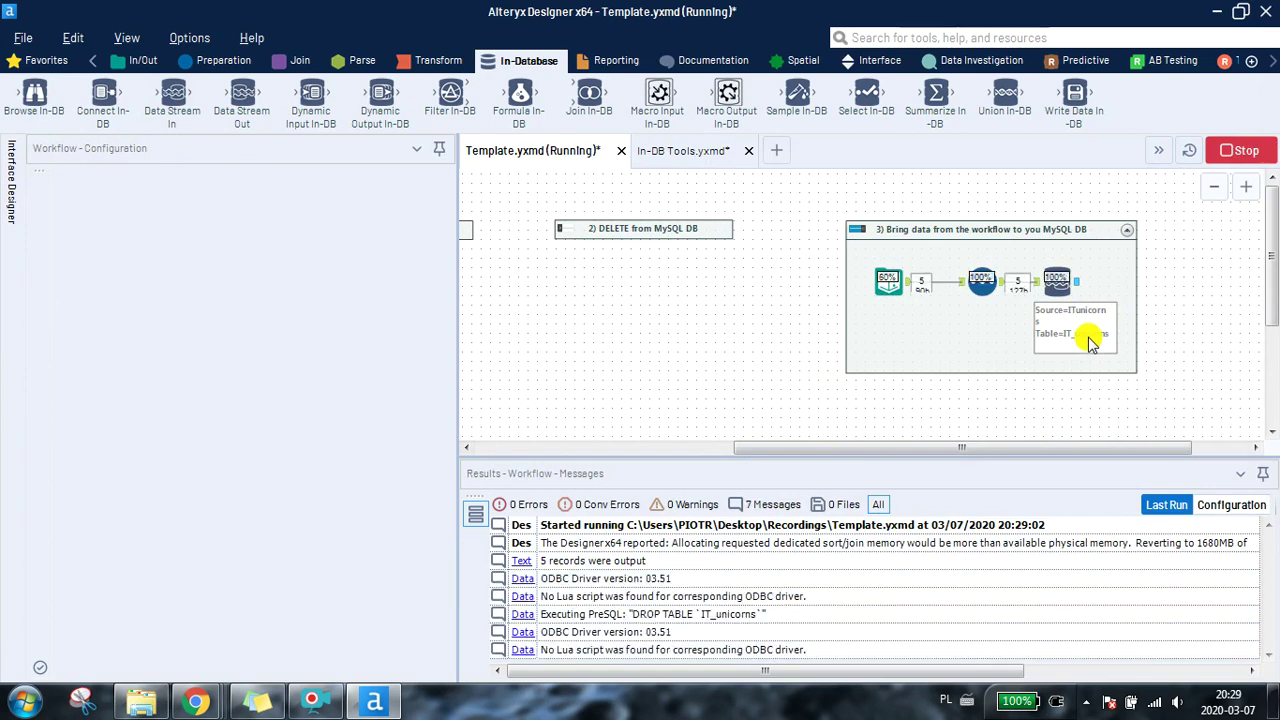
Step: Collapse the data-load container, expand IN DB Connection, and run again to browse IT_unicorns
{"action": "left_click", "coordinate": [862, 233]}
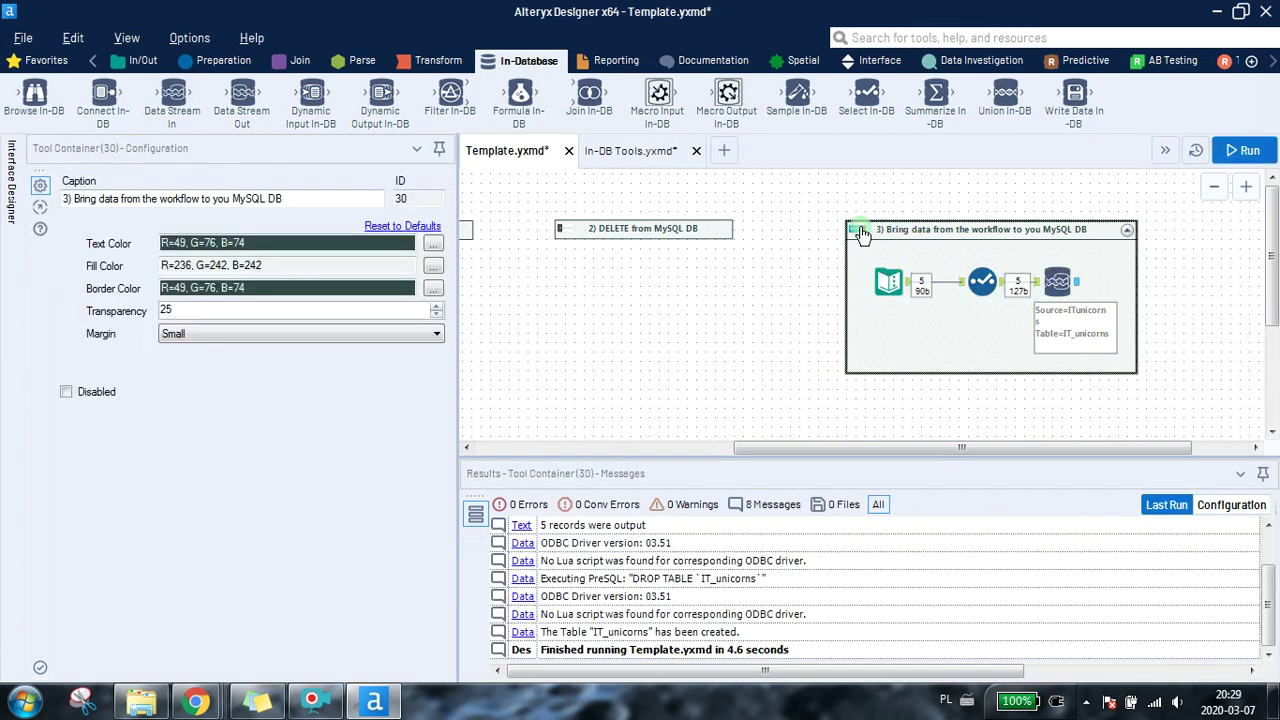
{"action": "left_click", "coordinate": [857, 230]}
{"action": "left_click_drag", "start_coordinate": [921, 450], "coordinate": [771, 448]}
{"action": "left_click", "coordinate": [599, 229]}
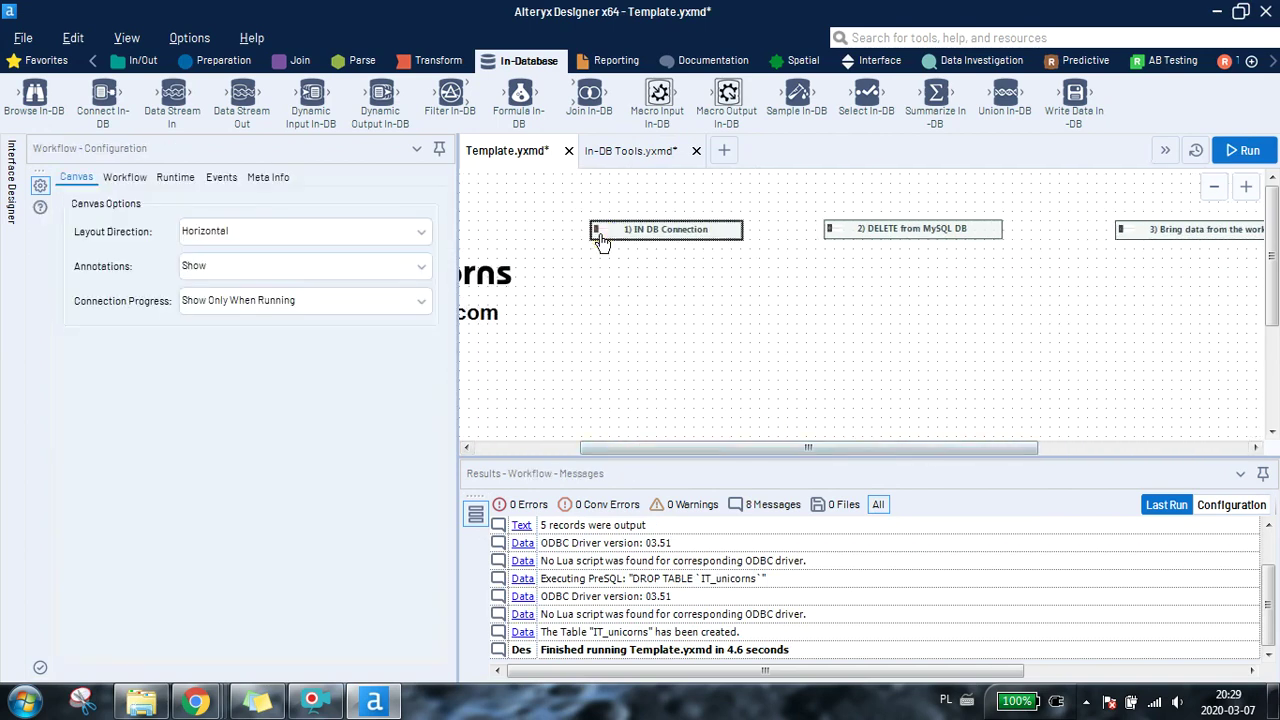
{"action": "left_click", "coordinate": [599, 229]}
{"action": "left_click", "coordinate": [1252, 158]}
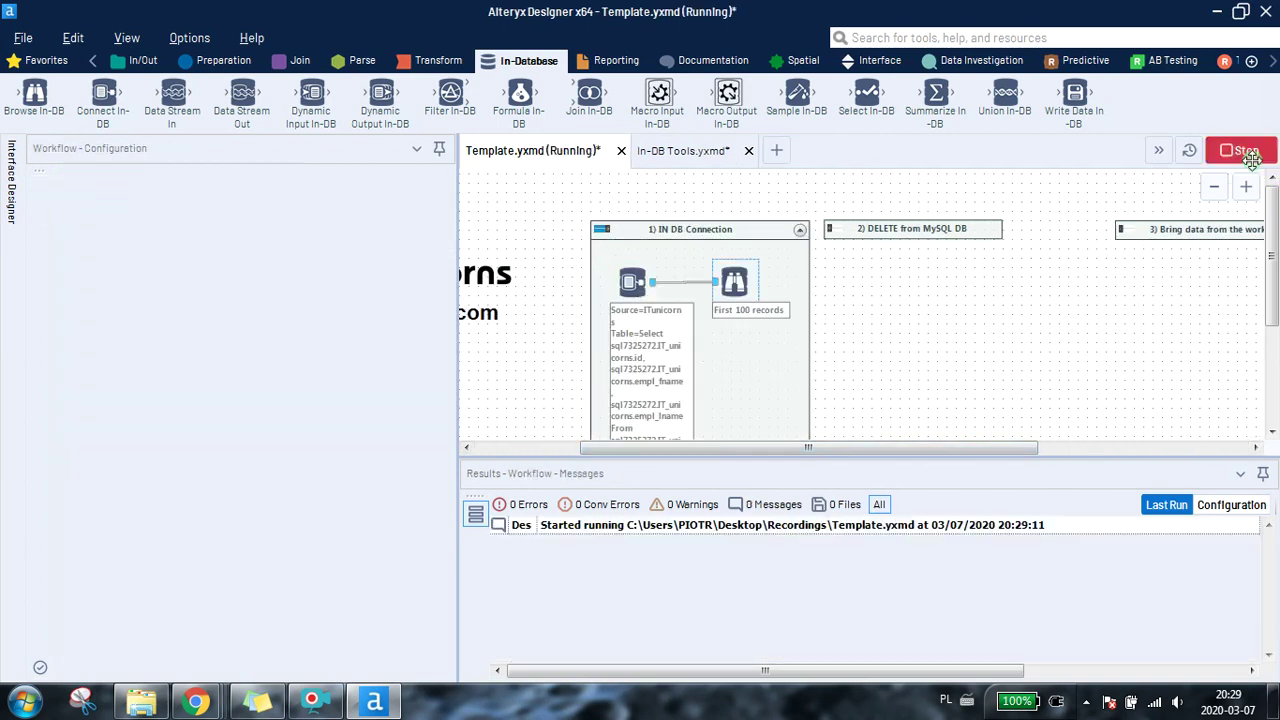
Step: View the IT_unicorns browse results and select all five records, ids 1–5
{"action": "left_click", "coordinate": [736, 282]}
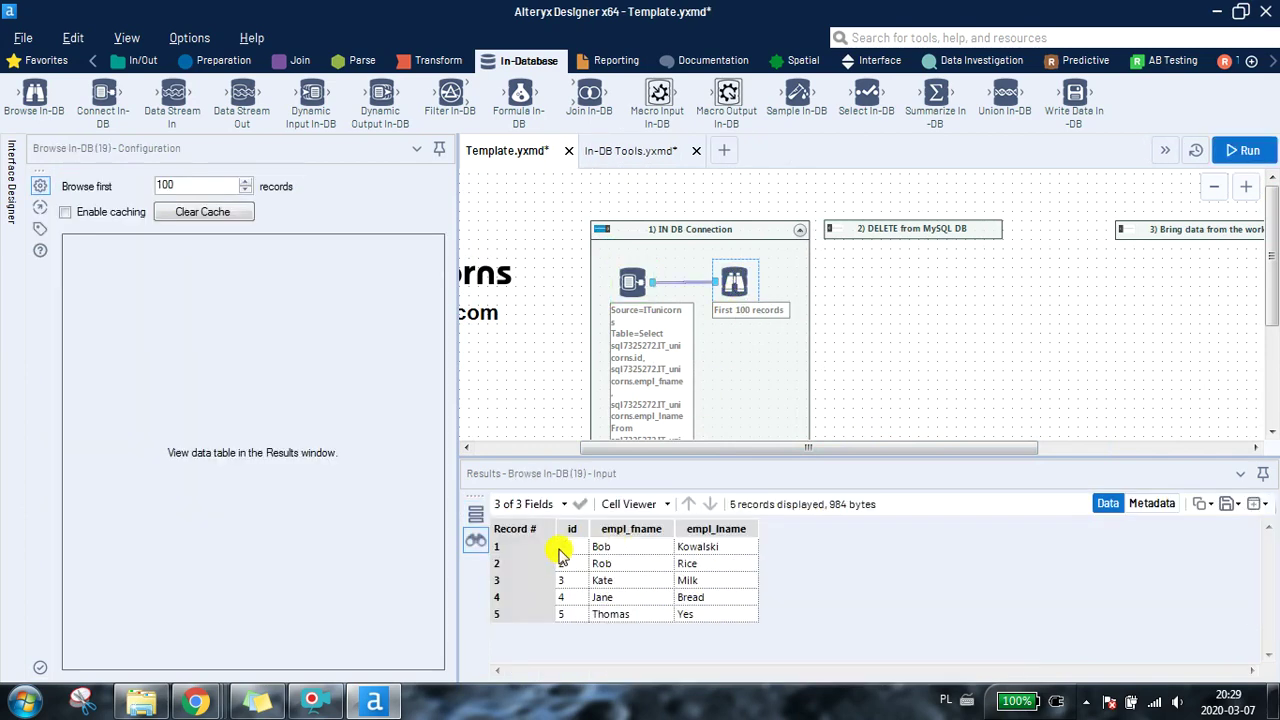
{"action": "left_click_drag", "start_coordinate": [562, 548], "coordinate": [743, 628]}
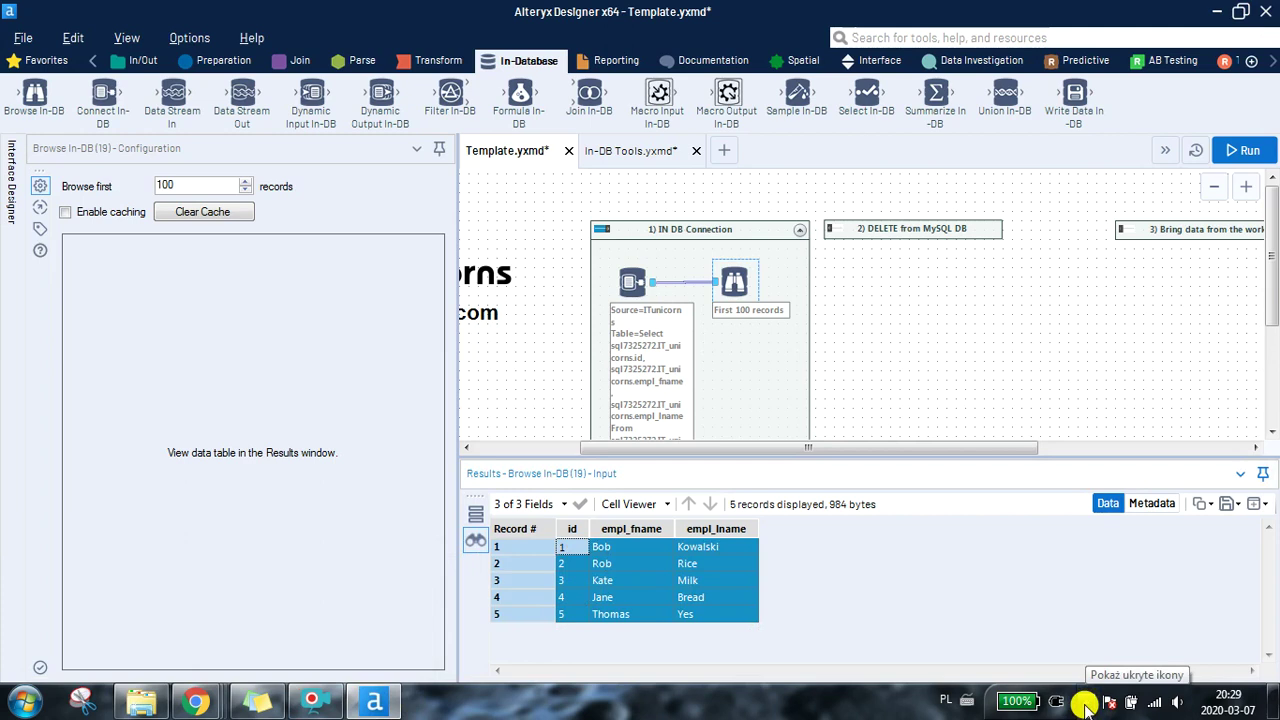
{"action": "left_click_drag", "start_coordinate": [822, 449], "coordinate": [688, 448]}
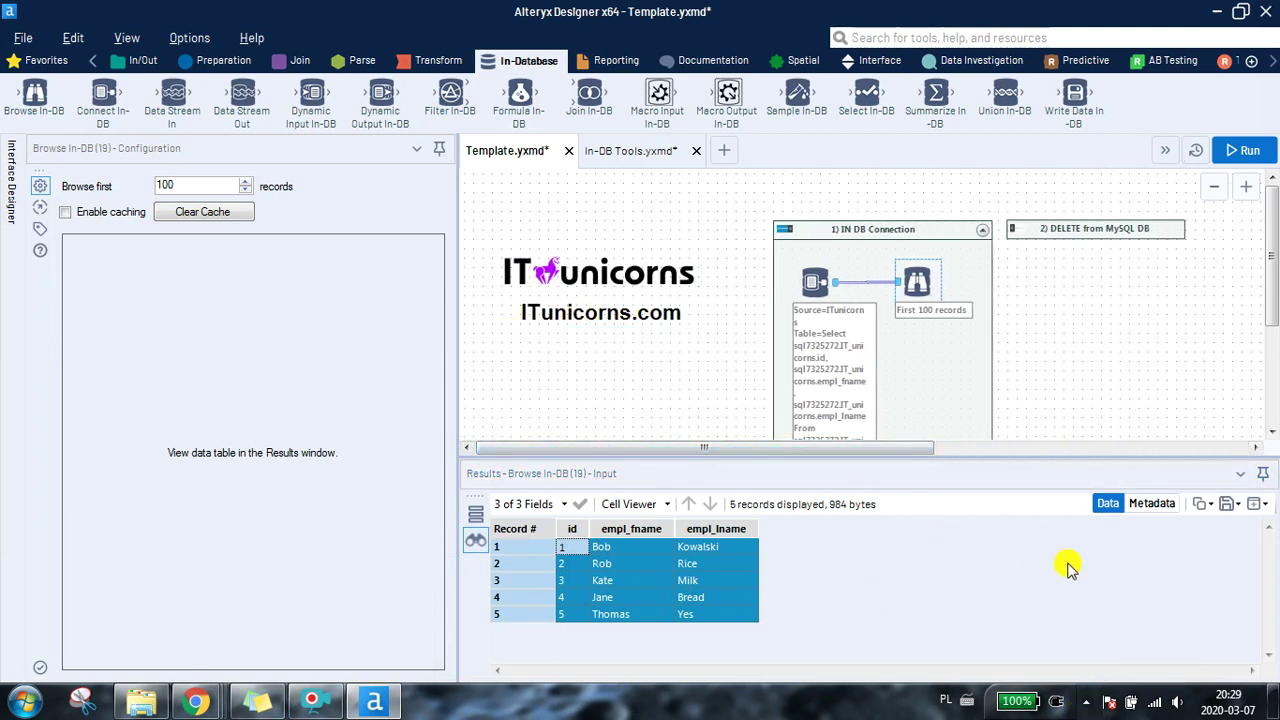
{"action": "left_click", "coordinate": [1090, 705]}
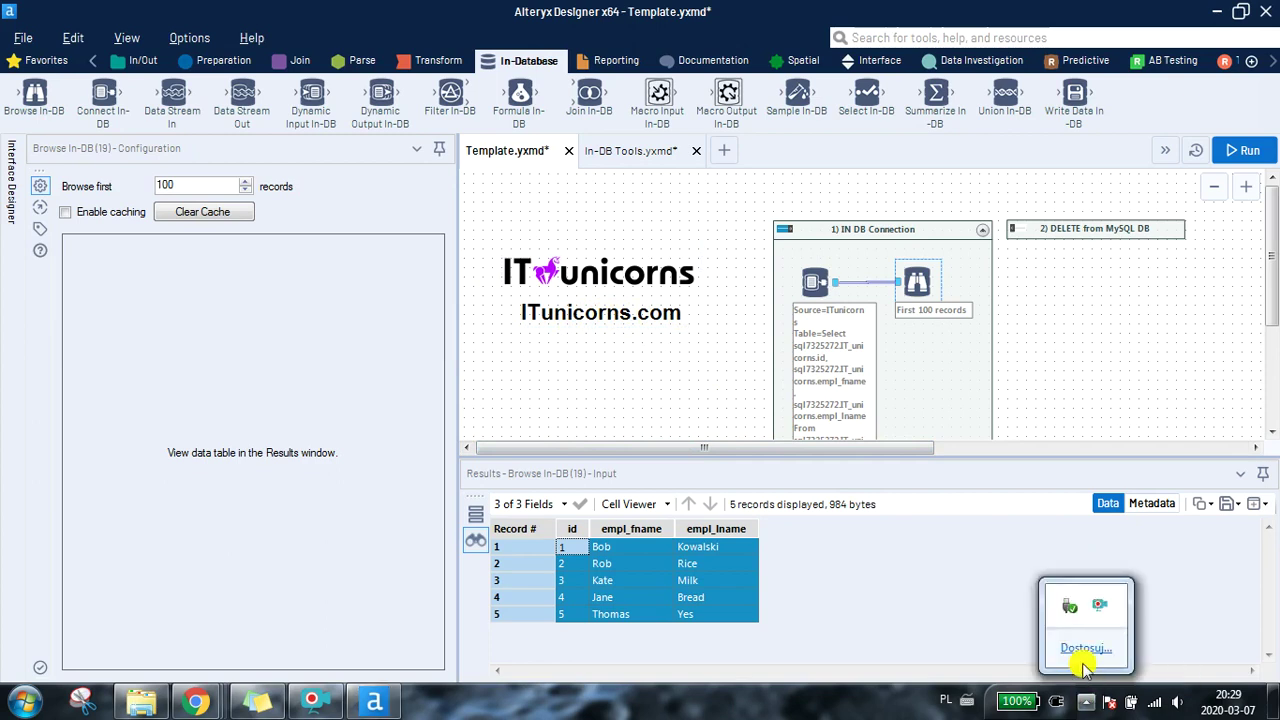